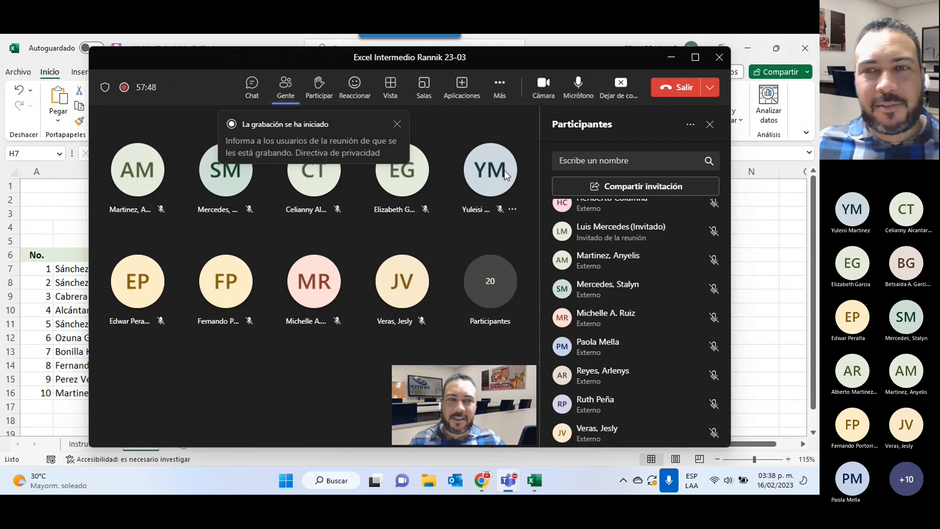
Minimize the meeting window and close the Unidad2-Actividad2 and practica subtotales workbooks, discarding unsaved changes.
scroll(709, 386, down, 1)
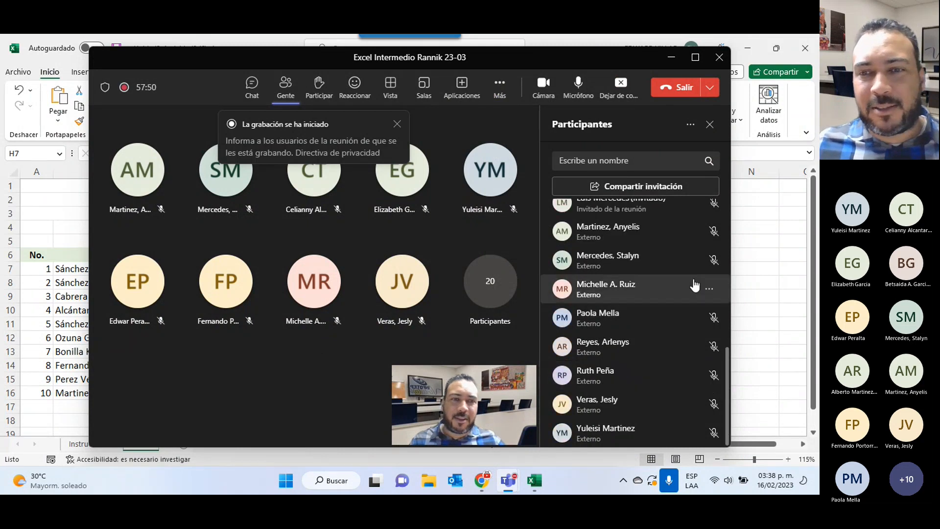
click(670, 57)
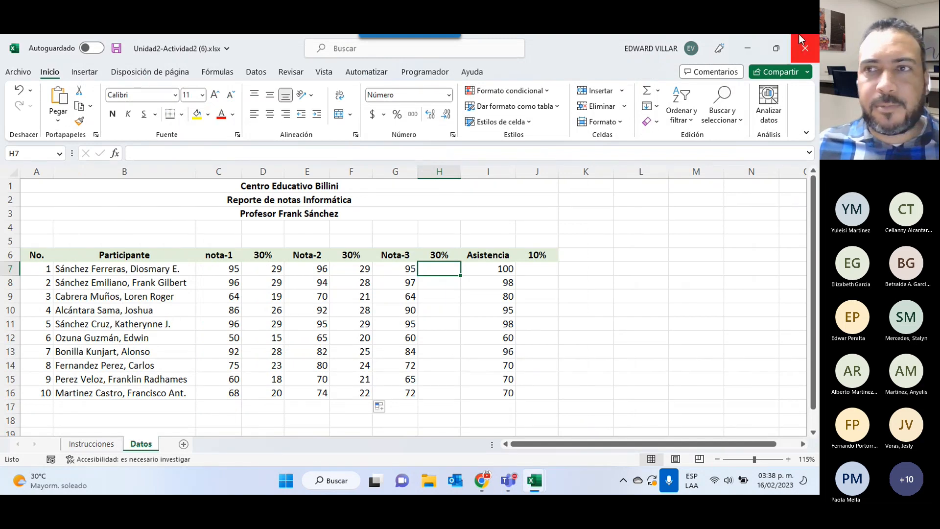
click(803, 54)
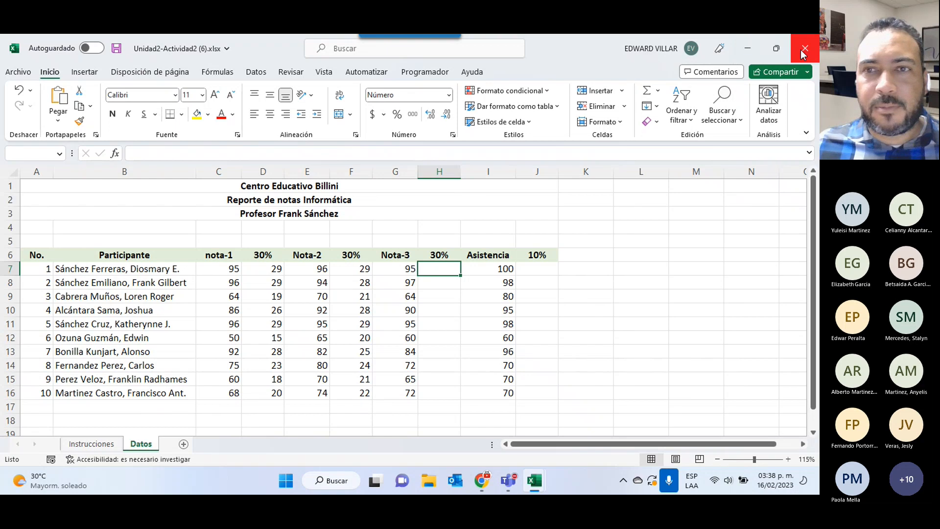
click(399, 273)
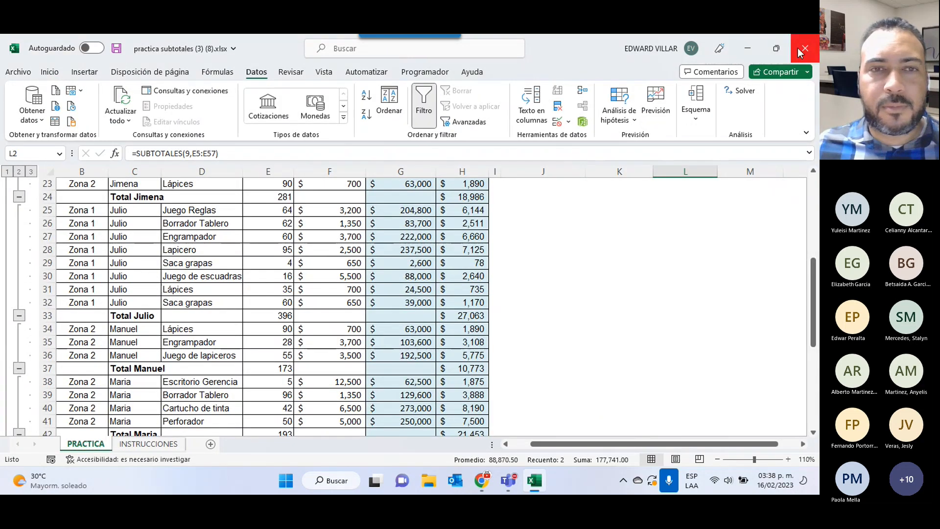
click(802, 51)
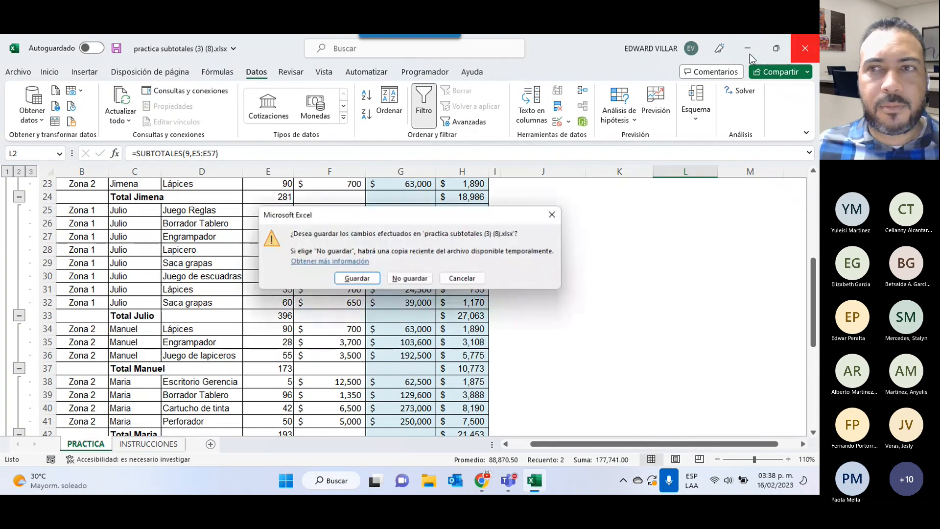
click(408, 277)
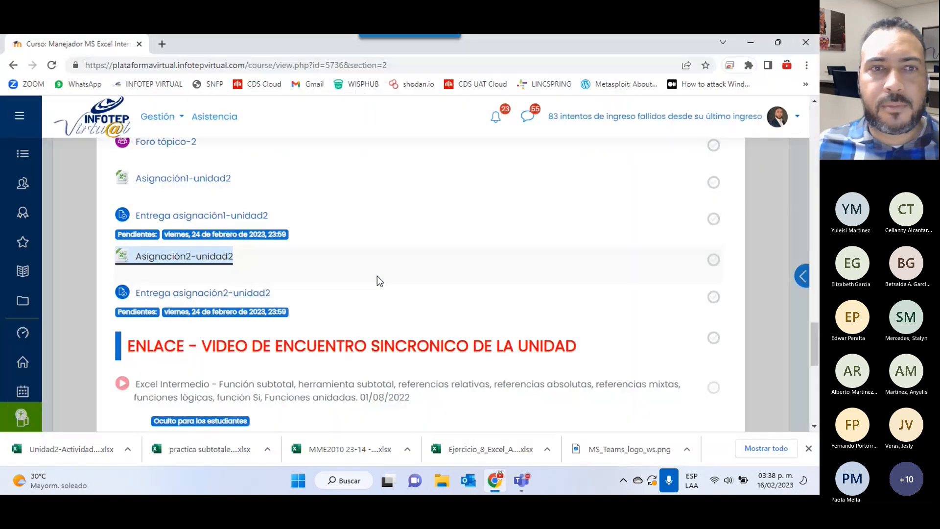
Open unit 3 on the course page and read its "Objetivo y contenido tópico-3" entry.
scroll(248, 273, down, 2)
scroll(247, 273, up, 12)
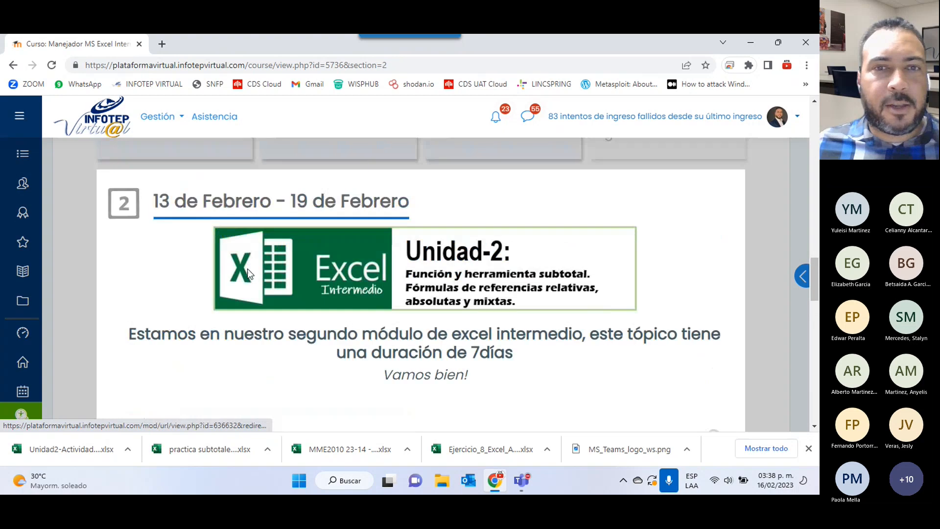
scroll(506, 178, down, 2)
click(513, 177)
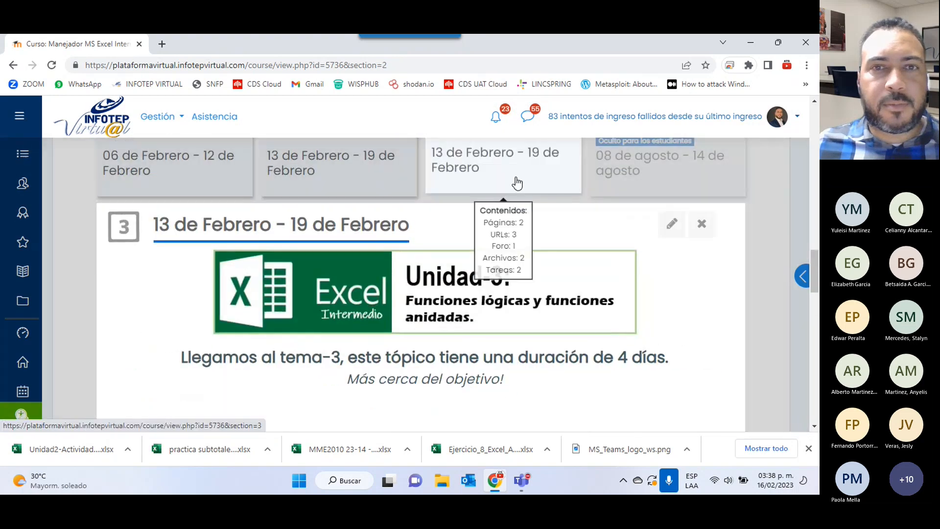
scroll(513, 177, down, 3)
scroll(512, 175, up, 1)
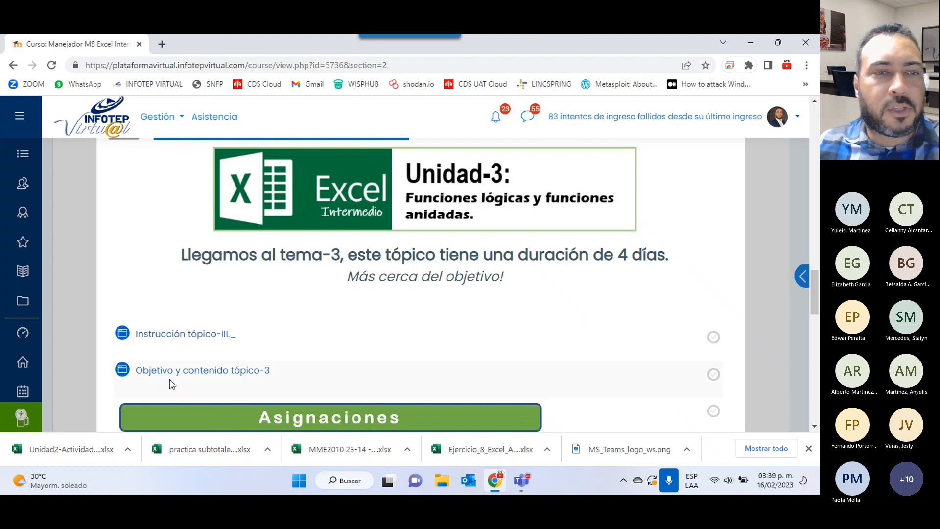
click(188, 376)
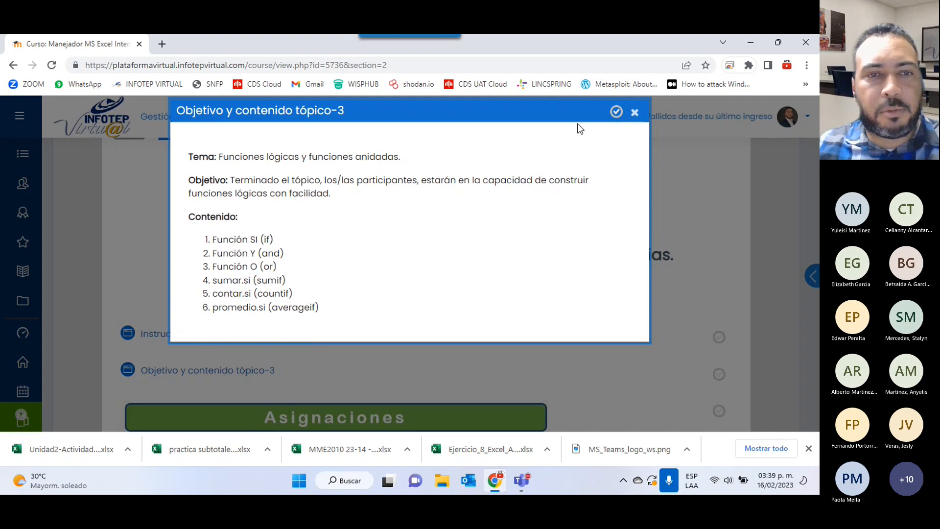
click(635, 116)
Look over the unit 3 assignments and read the exercise posted in Foro tópico-3, returning to the course page.
scroll(451, 228, down, 5)
scroll(450, 228, down, 4)
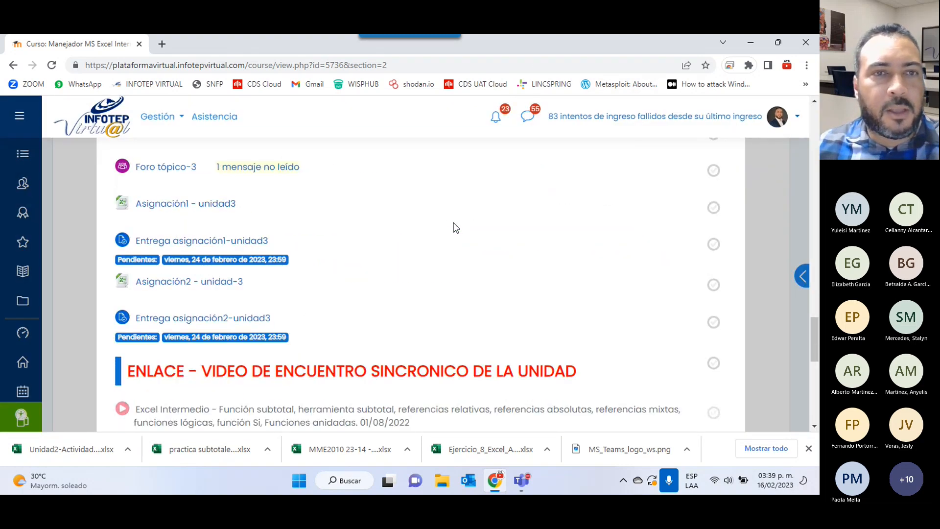
scroll(450, 227, up, 4)
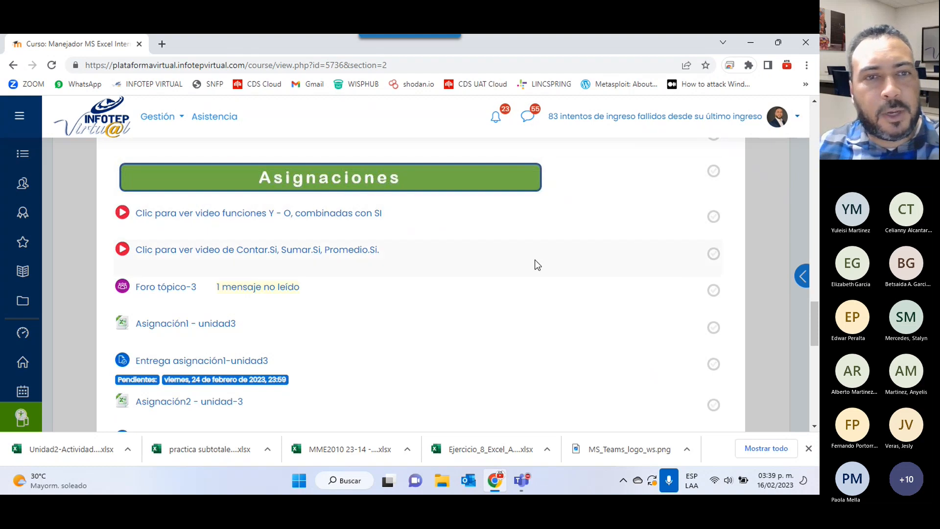
click(188, 288)
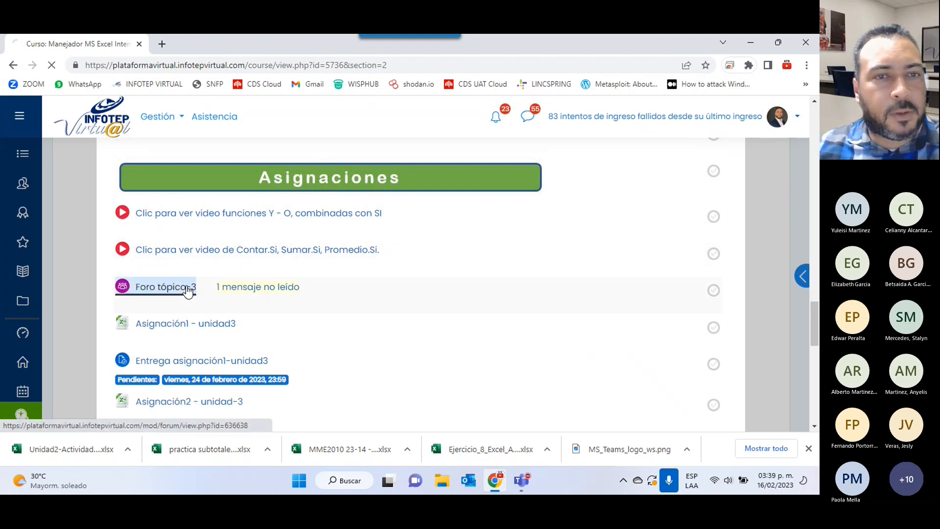
scroll(295, 279, down, 5)
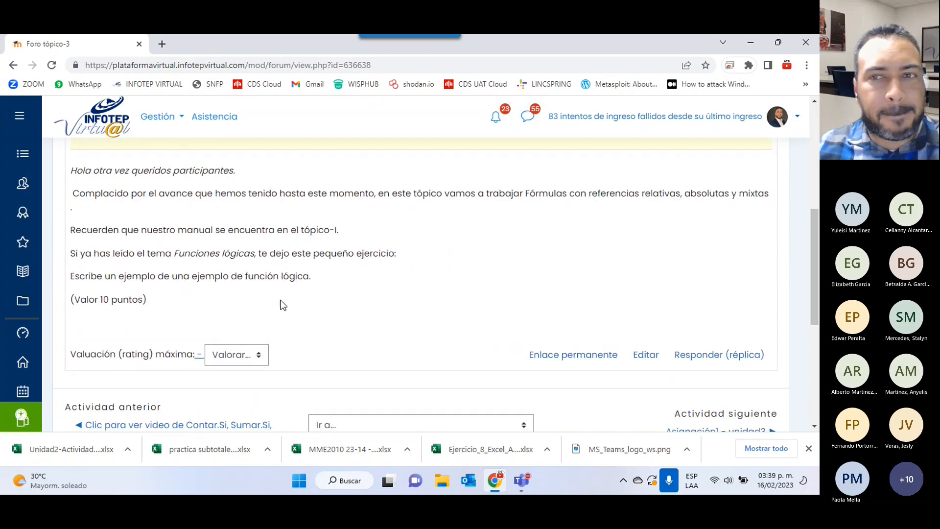
click(13, 65)
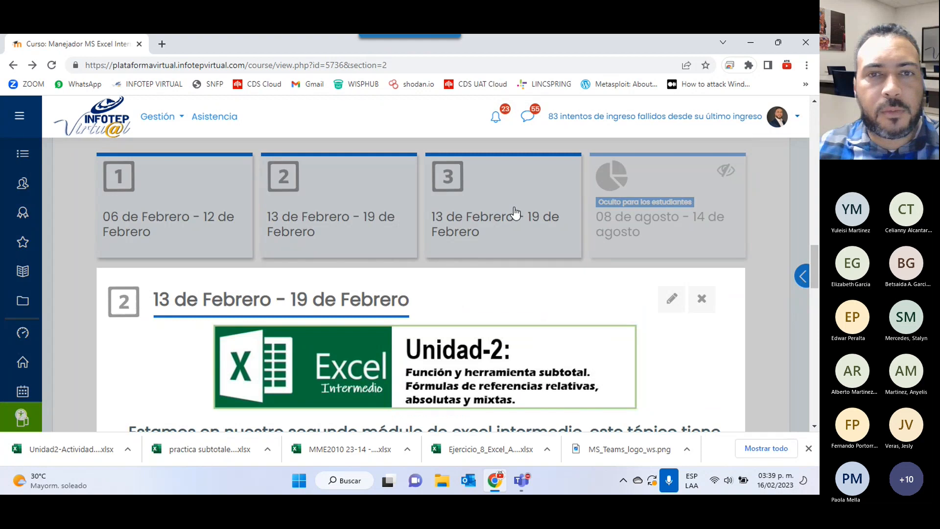
Download the "Asignación1 - unidad3" file from the course's unit 3 and open the workbook in Excel.
click(515, 213)
scroll(468, 272, down, 10)
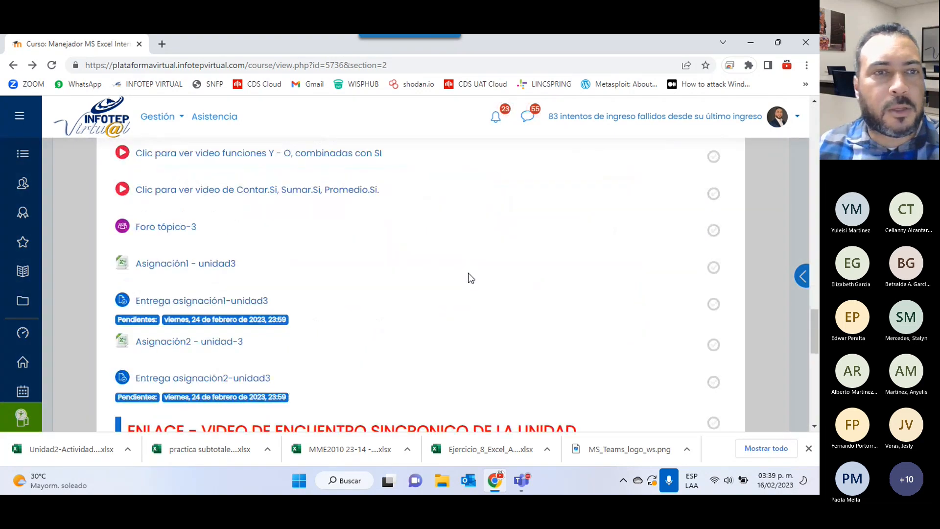
scroll(186, 263, down, 2)
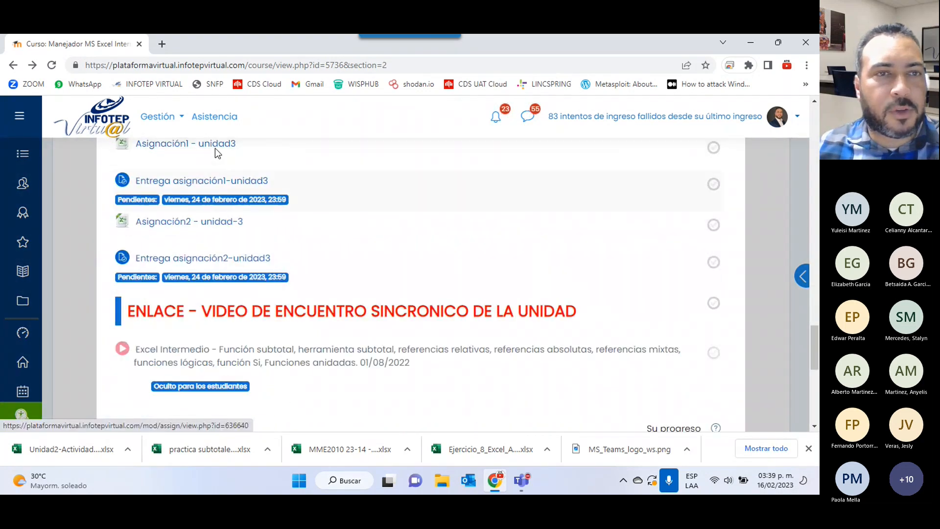
scroll(181, 220, up, 2)
click(189, 269)
scroll(594, 235, down, 2)
scroll(596, 234, down, 1)
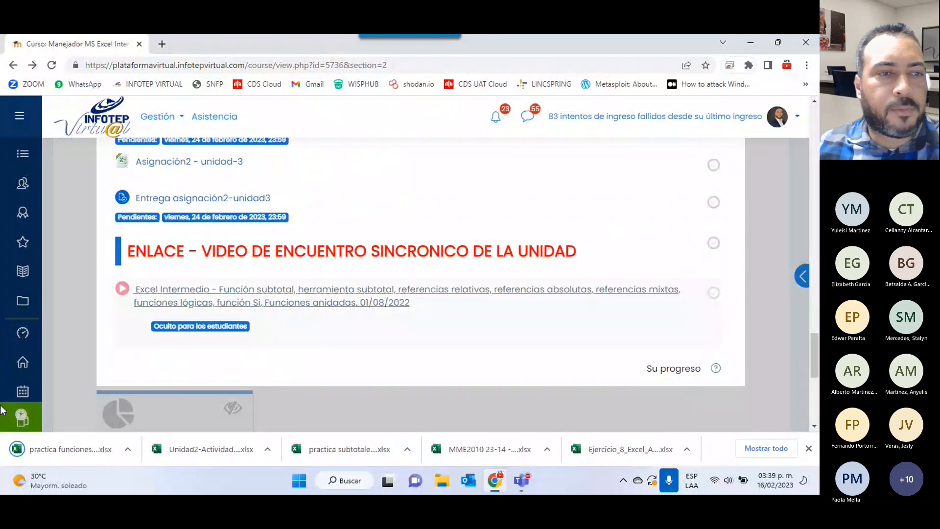
click(69, 446)
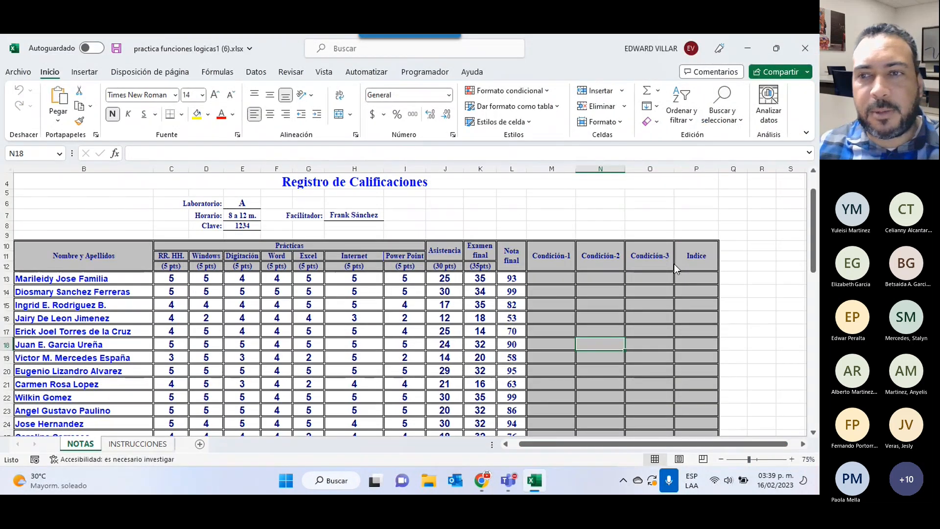
Examine the grade register on the NOTAS sheet, including its Condición-1 to Condición-3 and Indice columns.
click(731, 275)
click(731, 275)
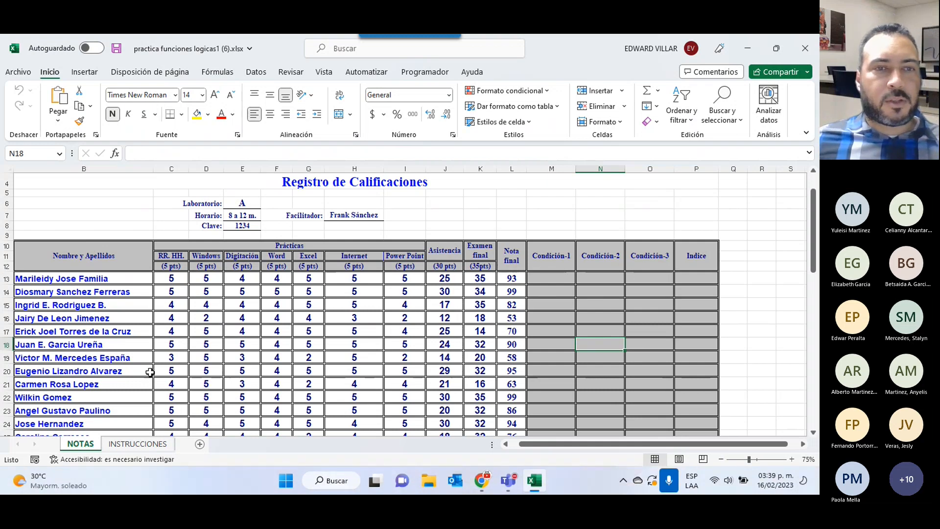
scroll(152, 369, down, 2)
scroll(152, 369, down, 2)
scroll(153, 369, up, 4)
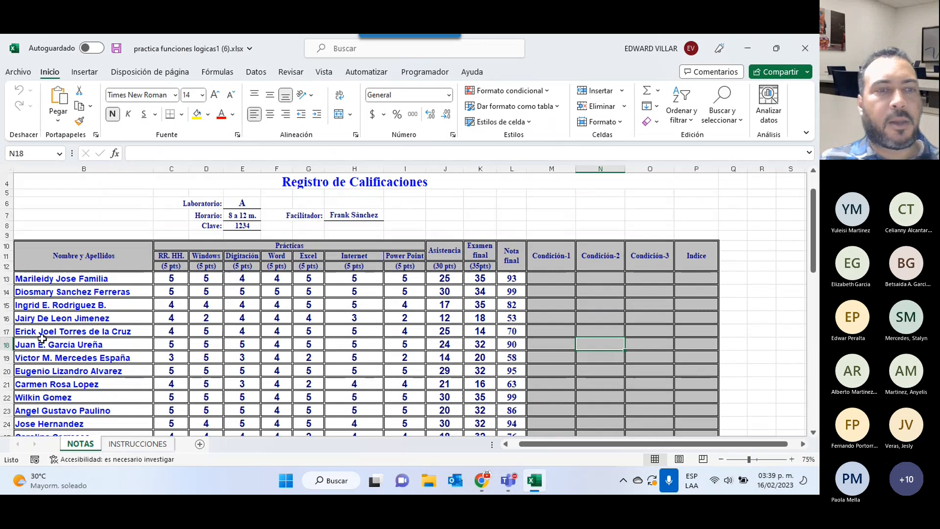
drag(563, 266, 701, 338)
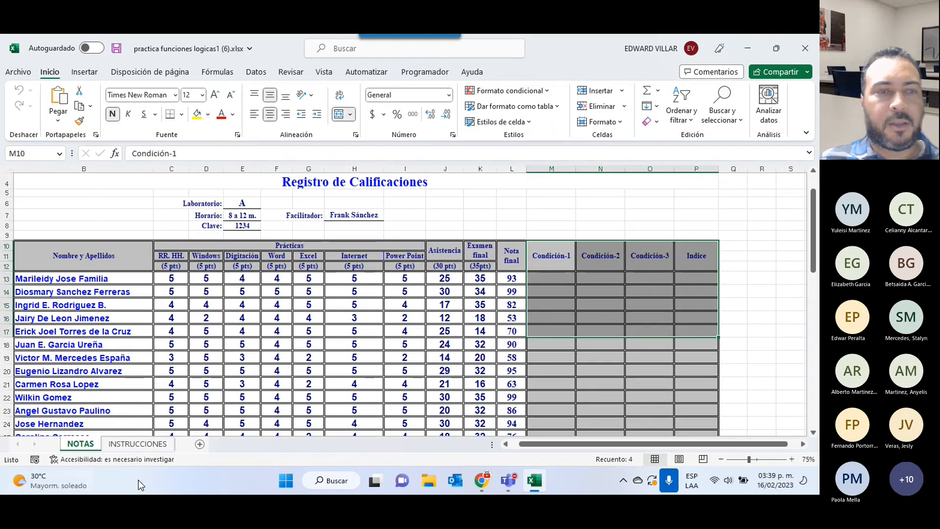
Read the three operations requested on the INSTRUCCIONES sheet.
click(138, 444)
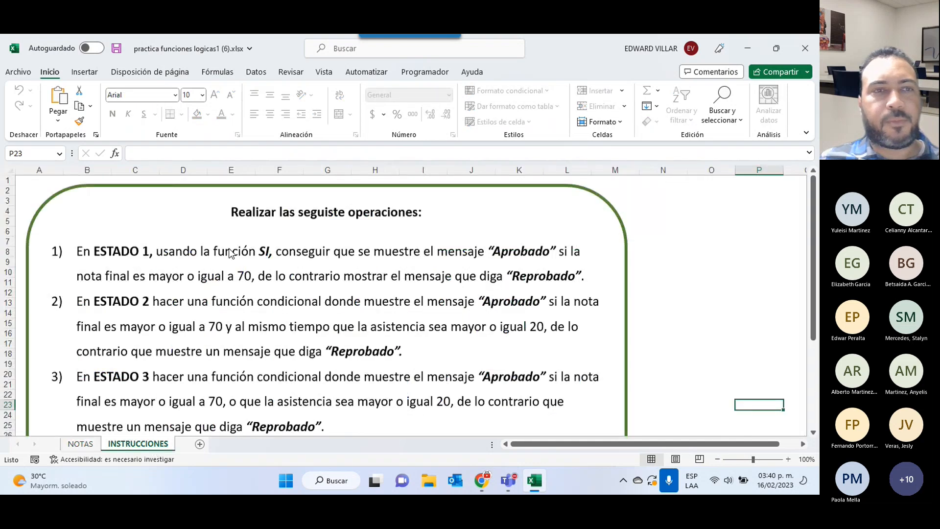
scroll(188, 242, down, 2)
scroll(188, 241, up, 2)
scroll(187, 240, down, 1)
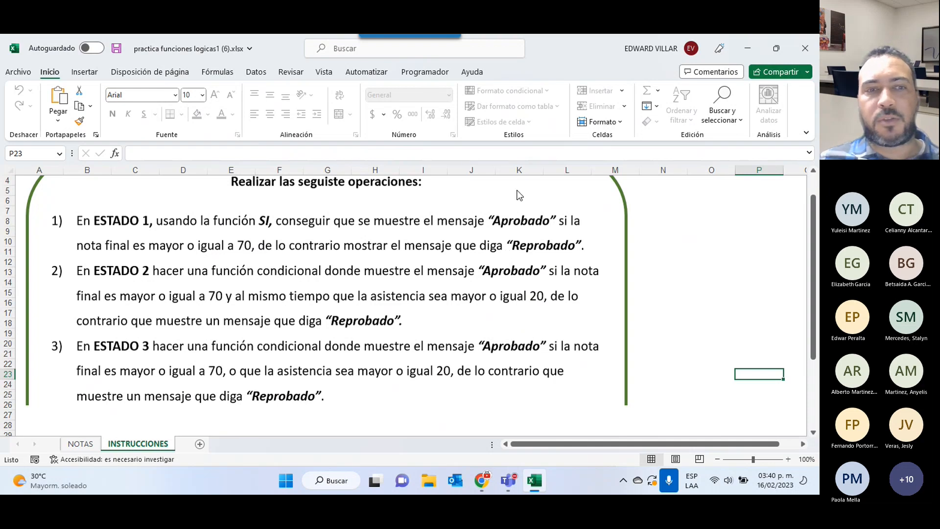
On the NOTAS sheet, start a SI formula in M13 with the logical test L13>=70.
click(78, 443)
click(536, 276)
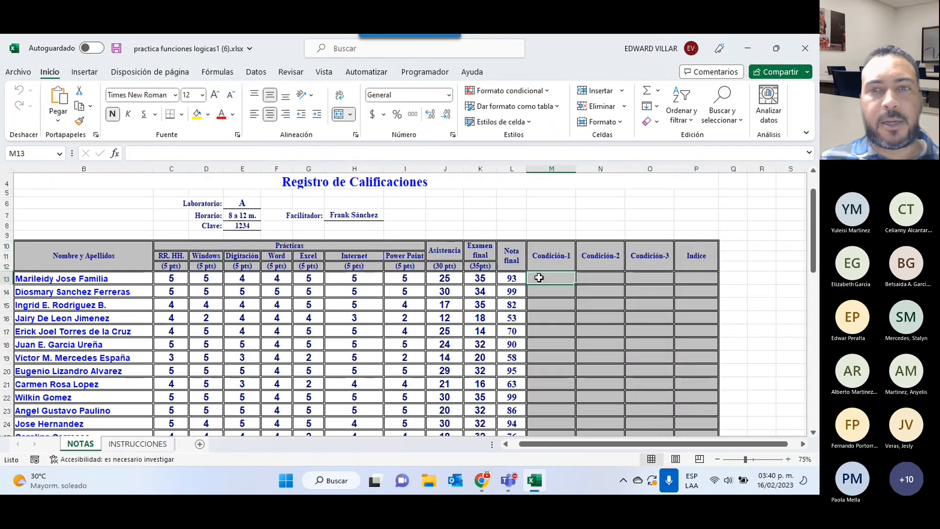
text(=)
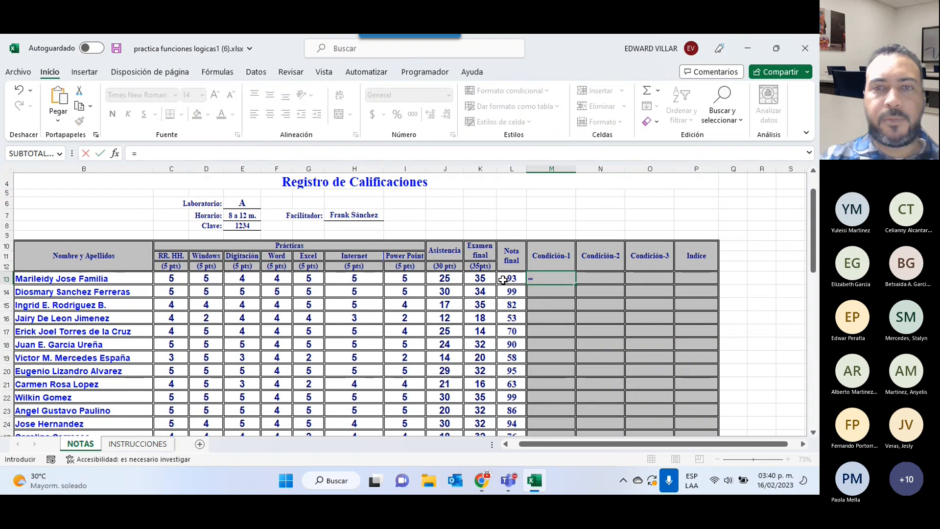
text(si)
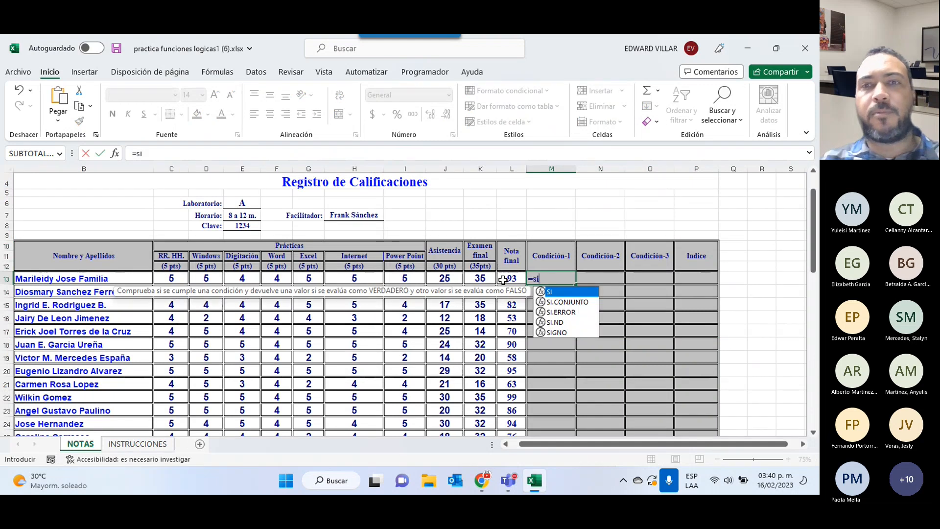
double_click(549, 293)
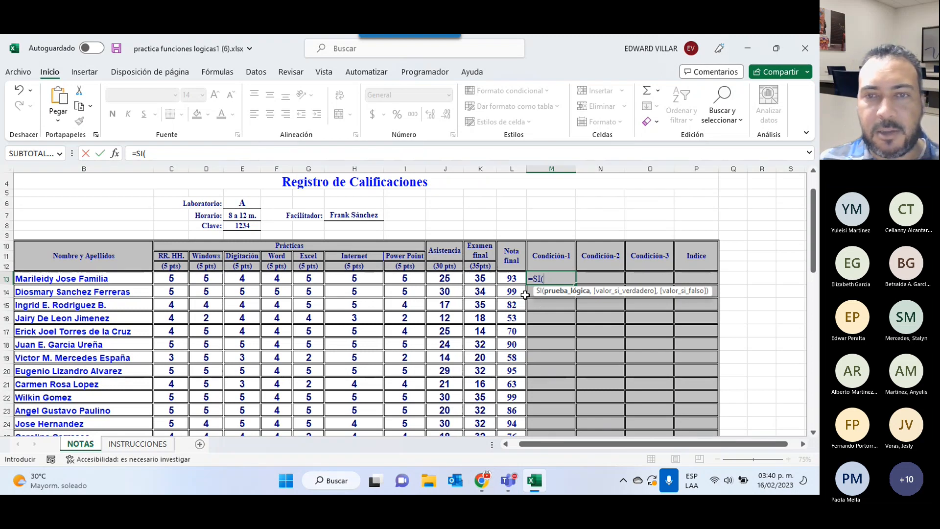
click(504, 278)
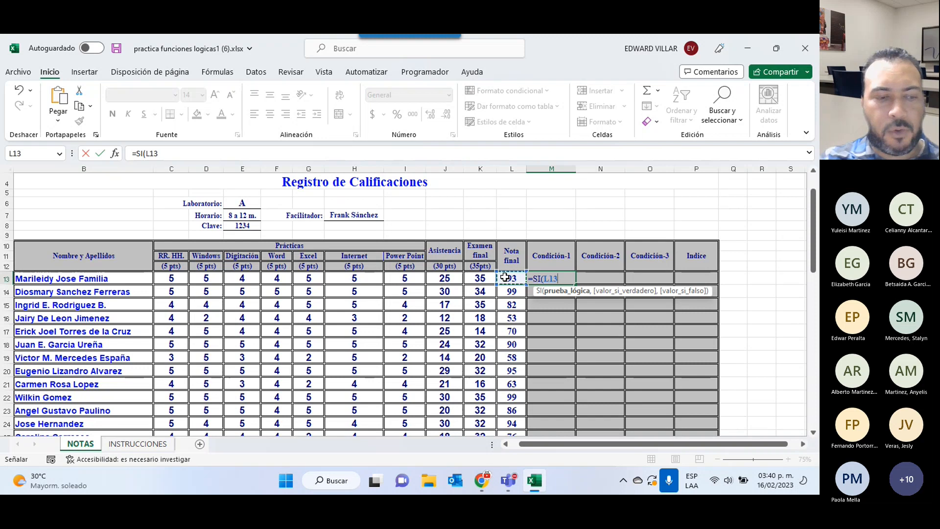
text(>)
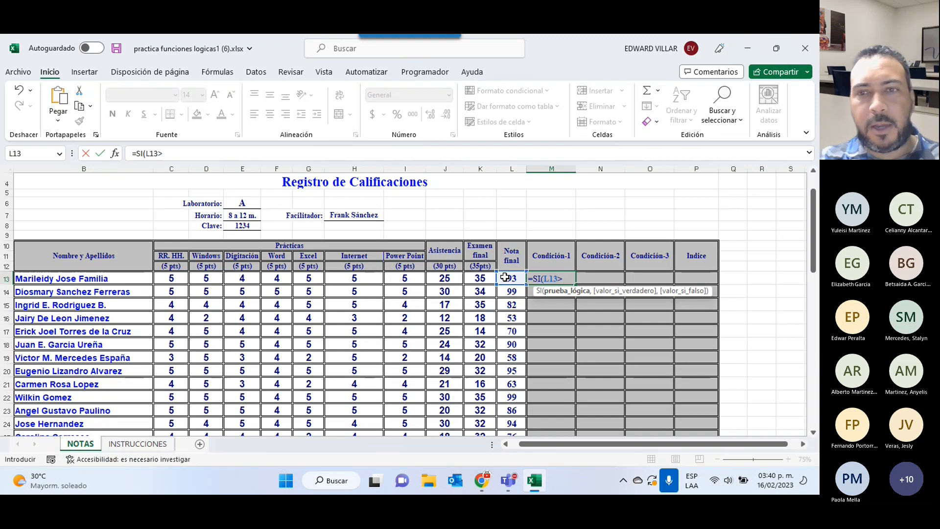
text(=70)
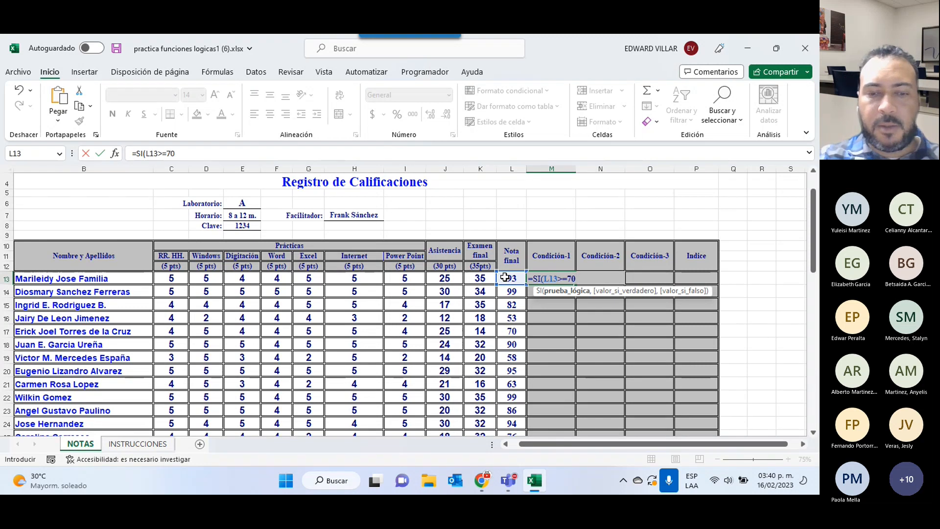
Complete the SI formula in M13 with "Aprobado" as the true value and "Reprobado" as the false value.
text(,)
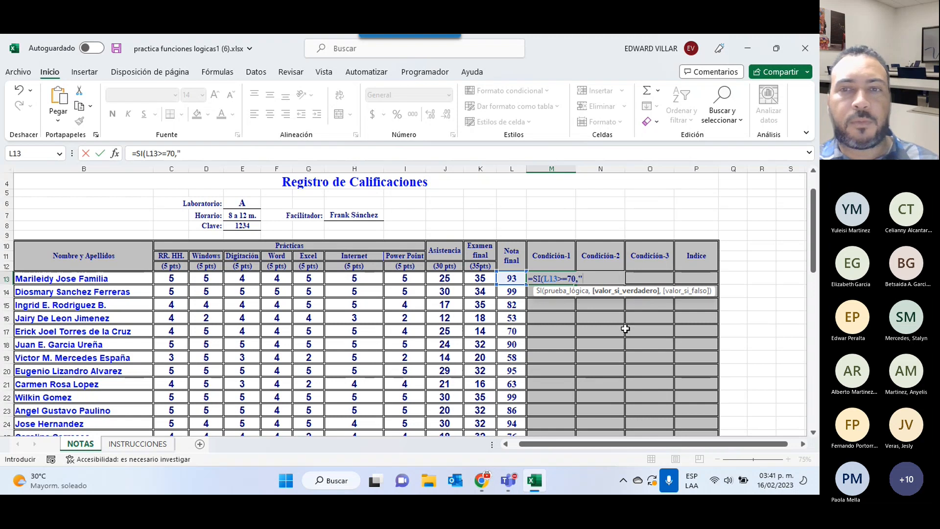
text(Aprobado)
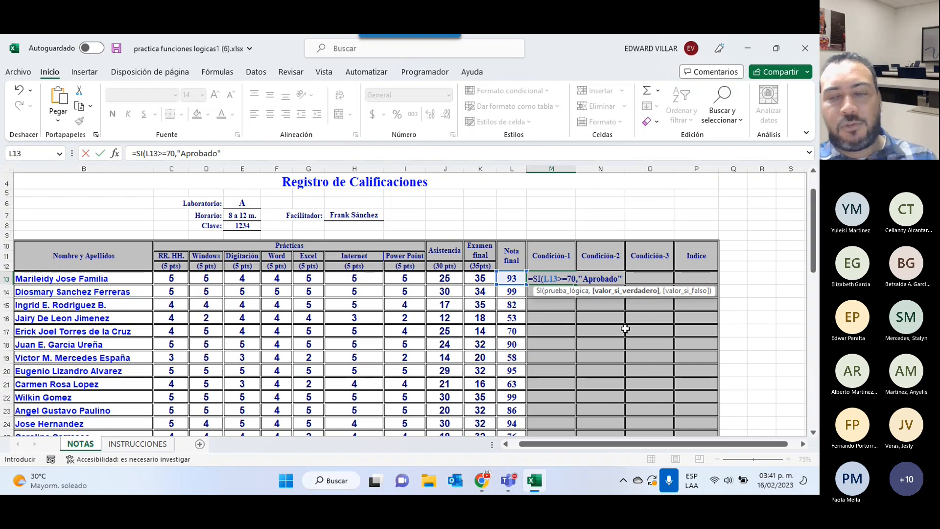
text(,)
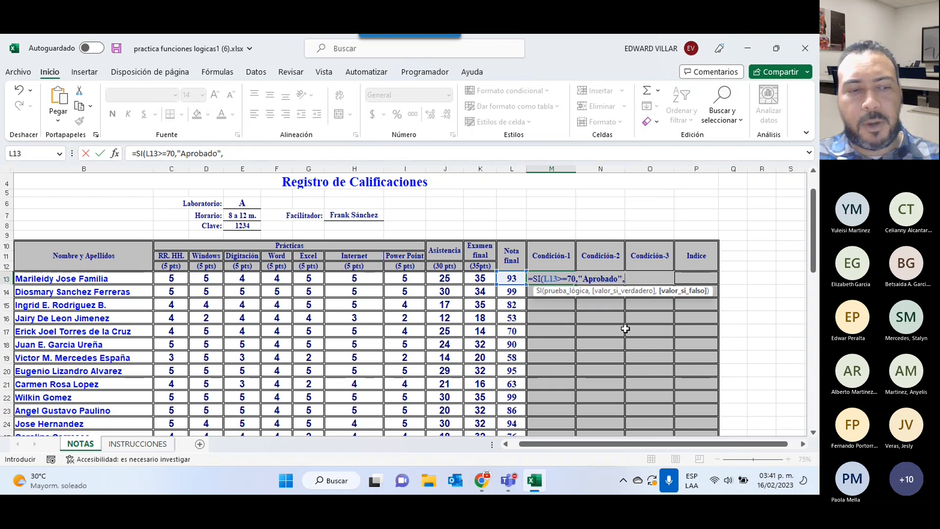
text(")
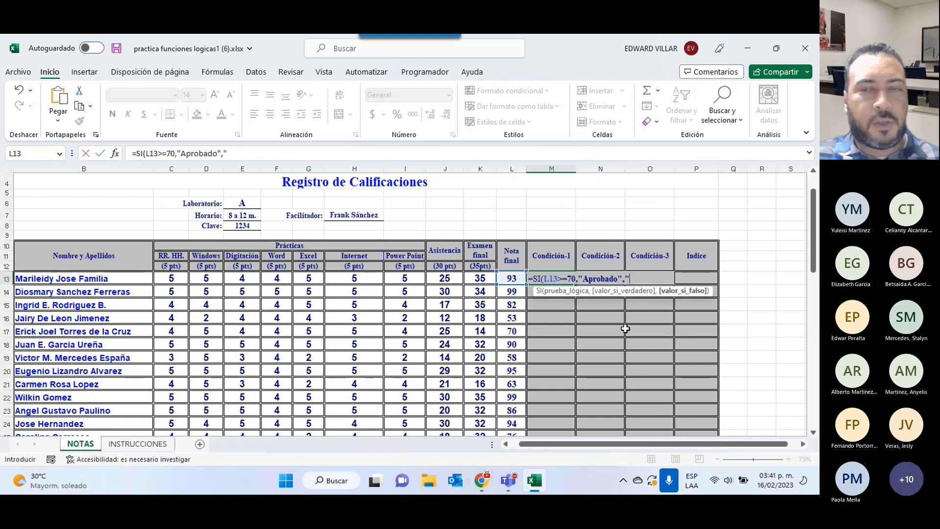
text(Repr)
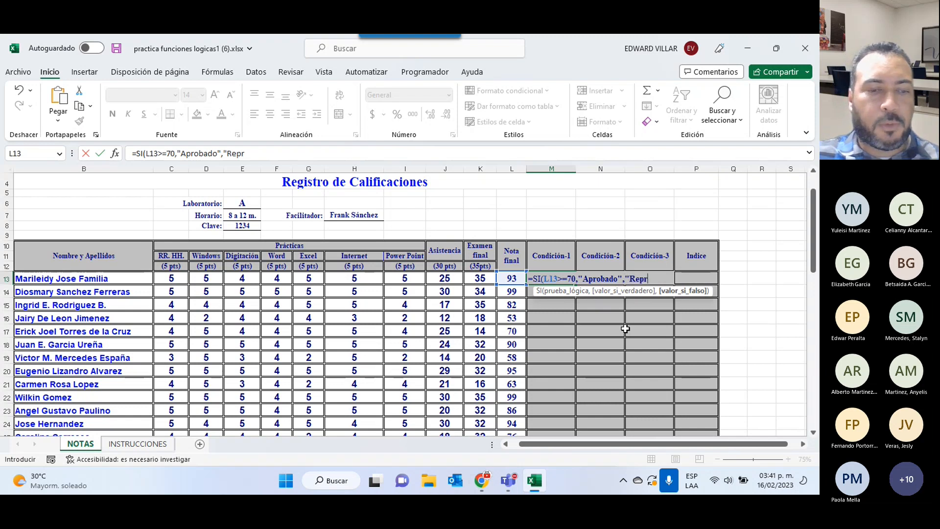
text(obado")
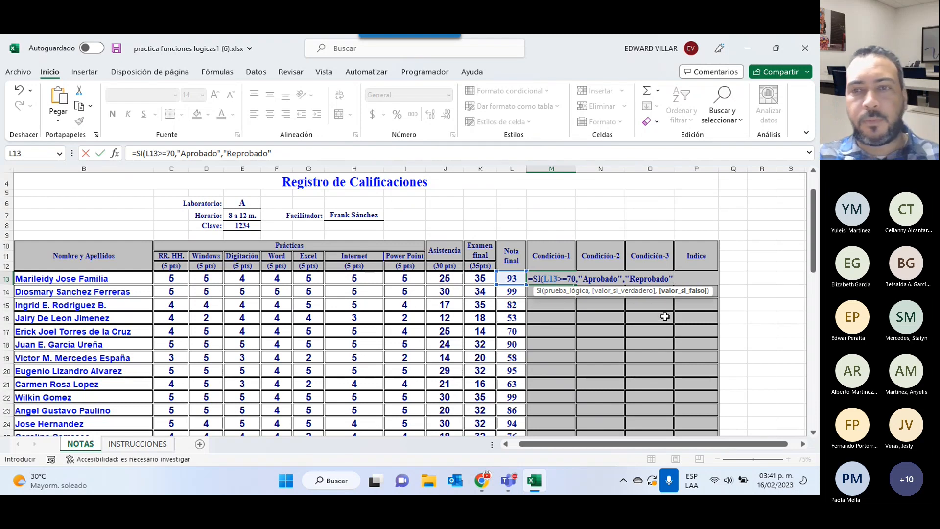
text())
key(Return)
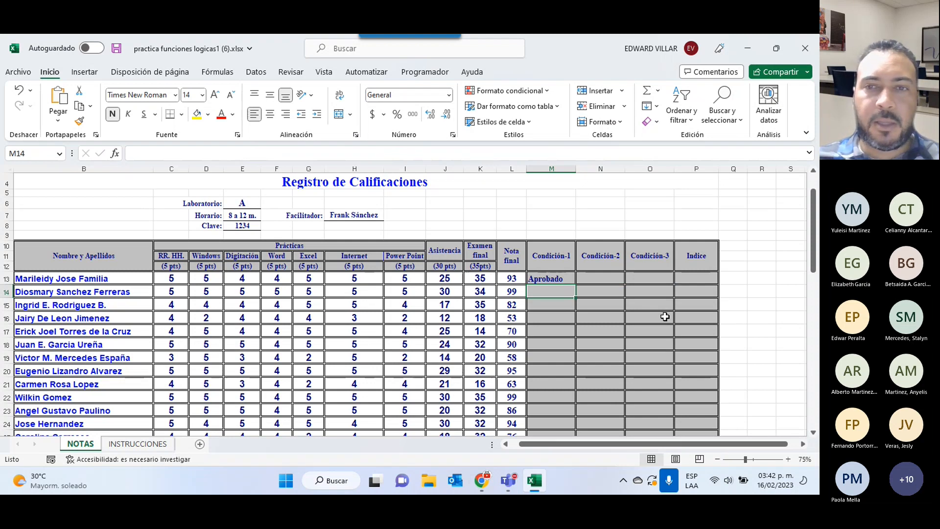
Fill the M13 formula down the Condición-1 column through M32, the last student row.
click(549, 280)
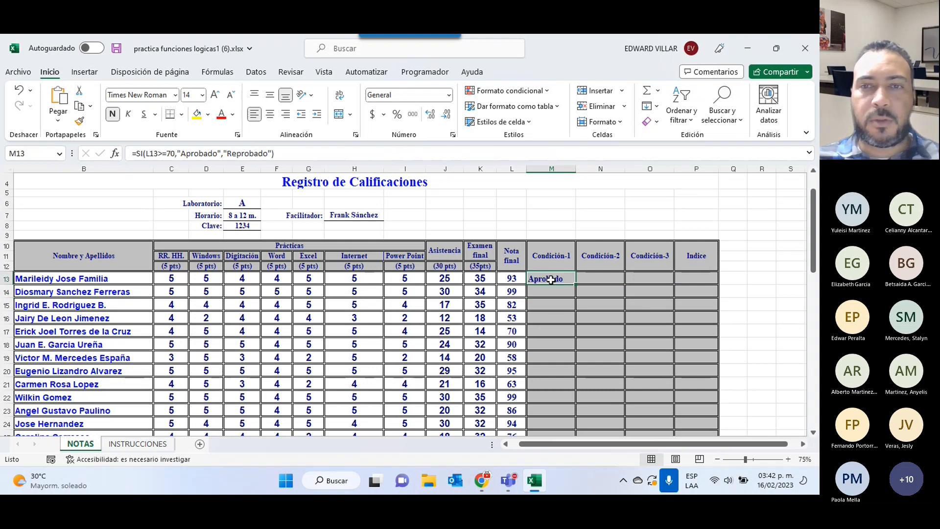
double_click(577, 284)
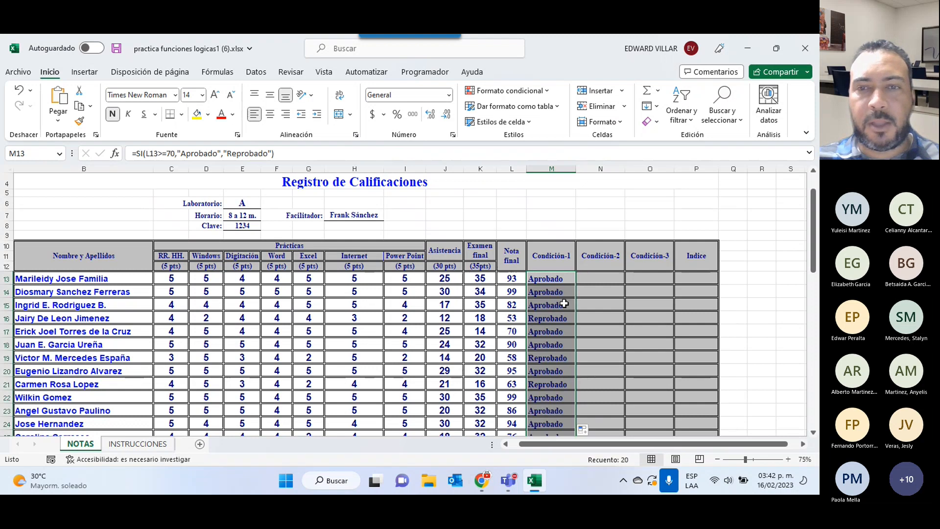
scroll(546, 300, down, 4)
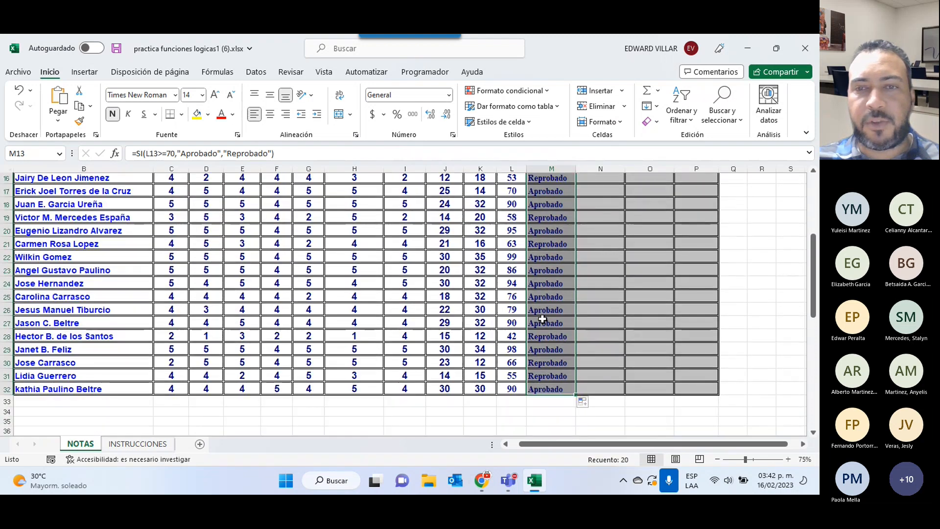
scroll(546, 408, up, 2)
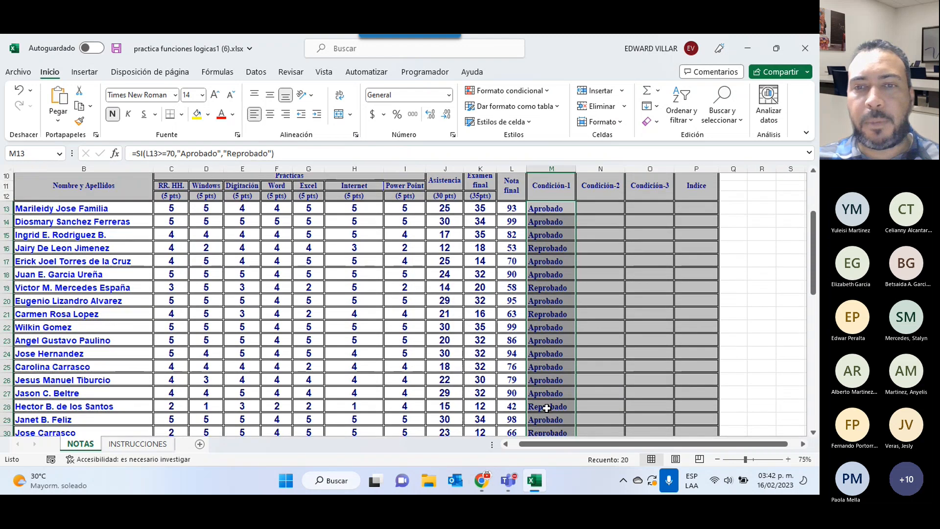
Compare the final grades with the Condición-1 results in rows 16, 21 and 28, then review M13.
click(533, 248)
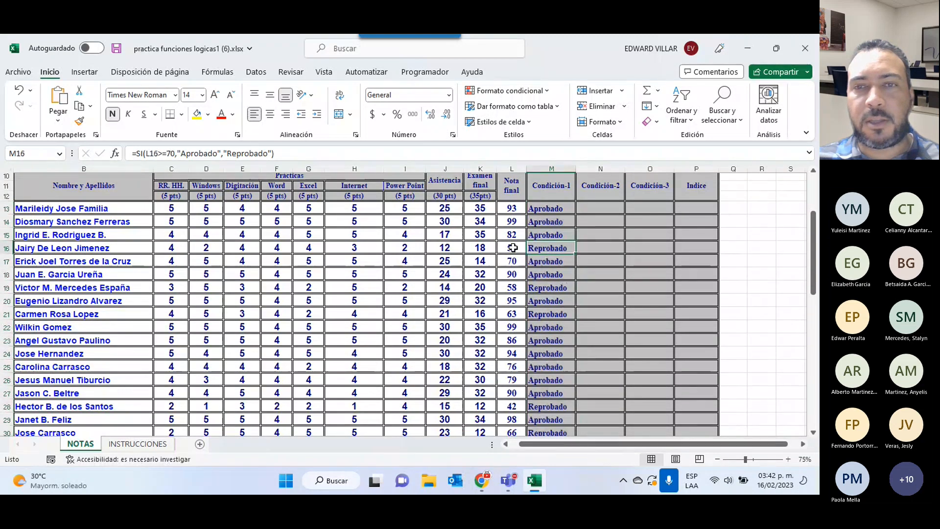
drag(509, 248, 535, 248)
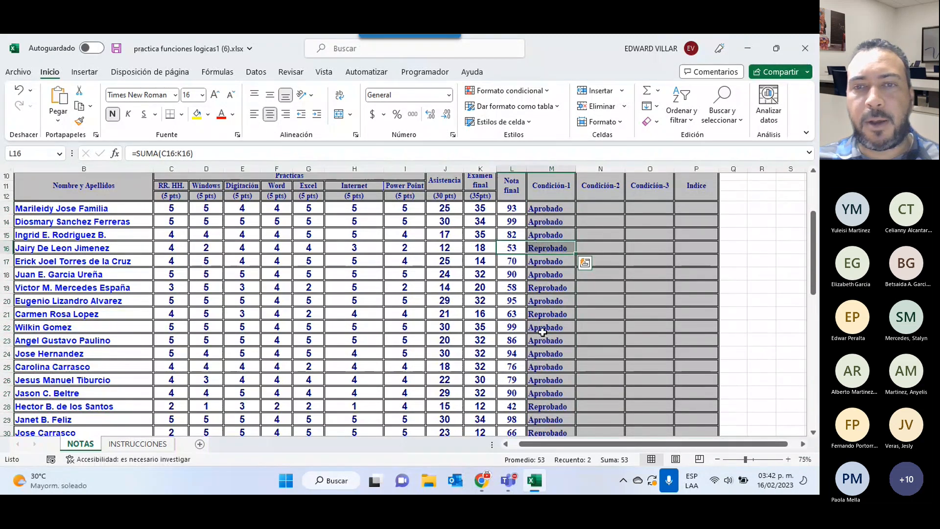
drag(520, 315, 551, 313)
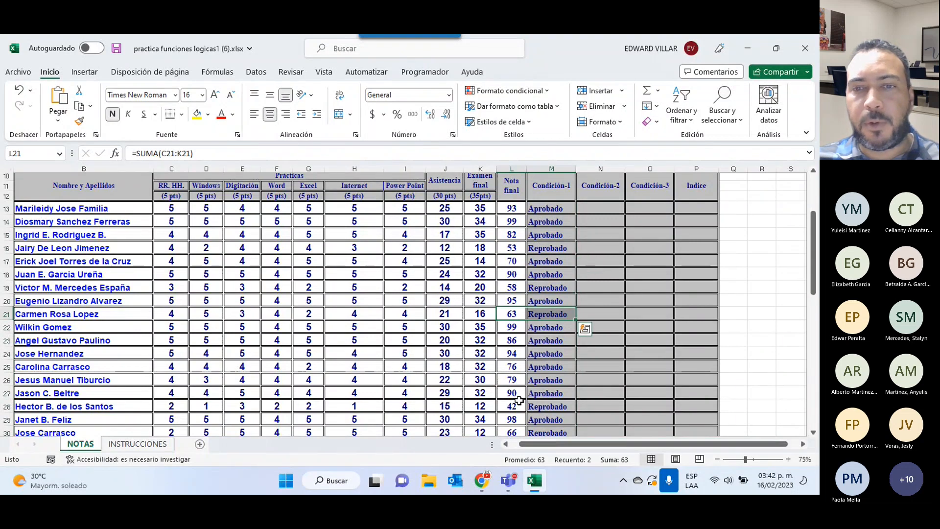
drag(519, 406, 551, 406)
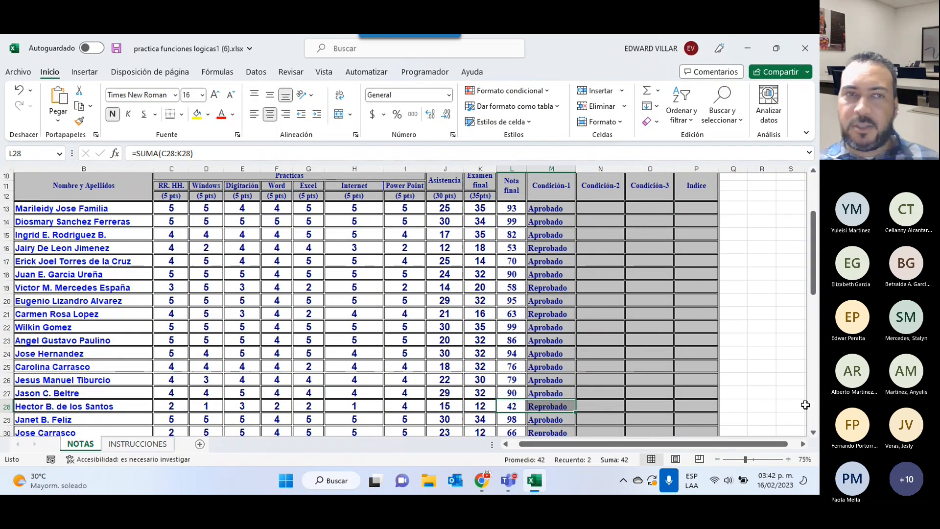
click(570, 209)
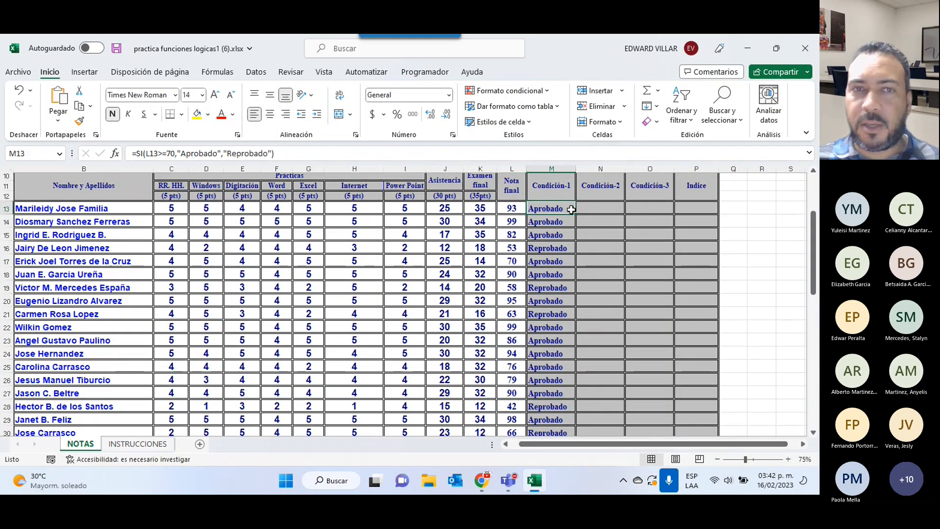
Reread the second operation on the INSTRUCCIONES sheet and return to cell N13 under Condición-2 on NOTAS.
click(601, 208)
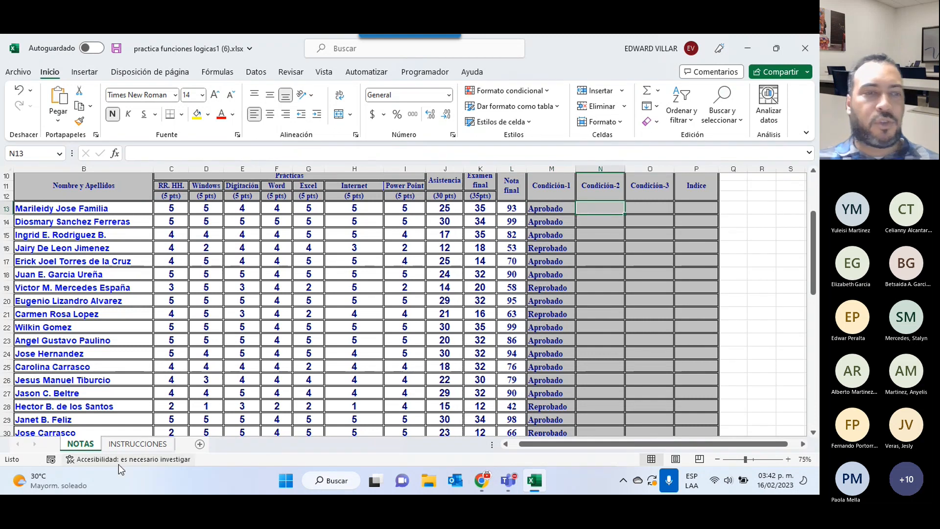
click(138, 444)
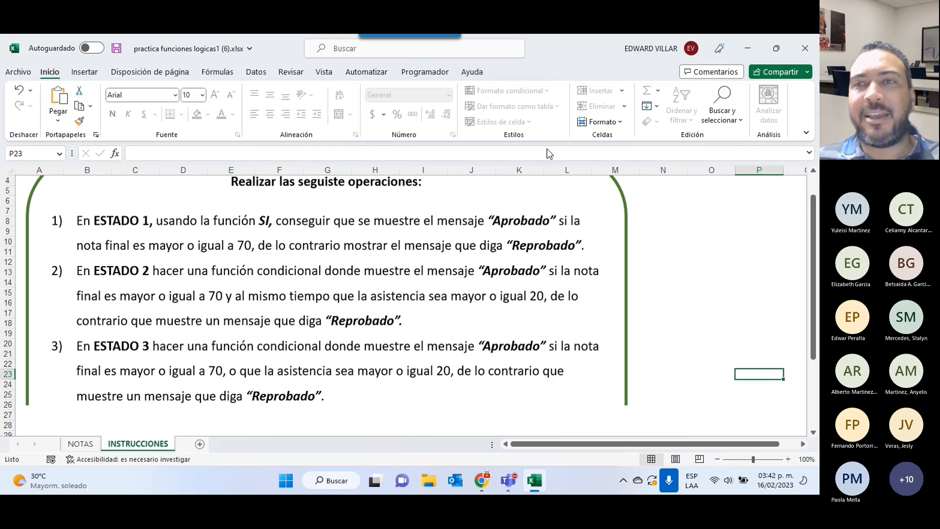
click(80, 444)
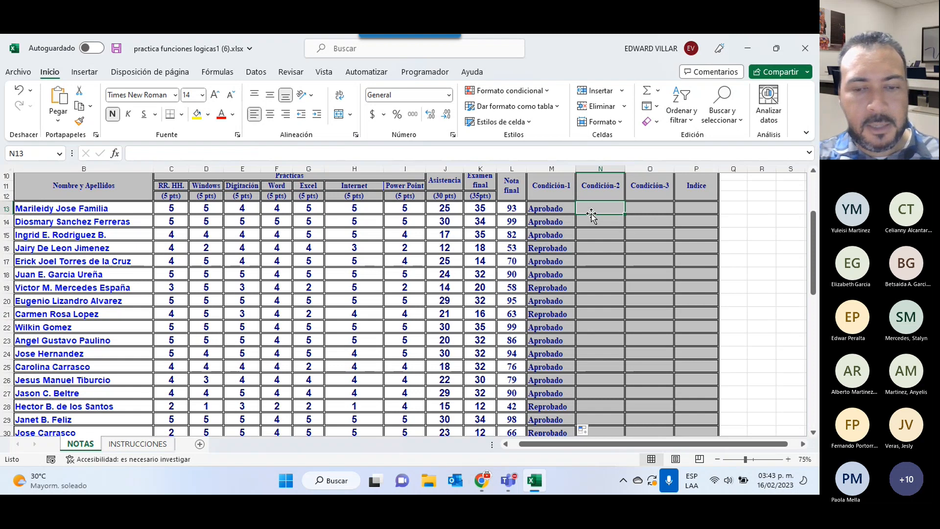
In N13, start a SI formula with a nested Y function whose first condition is J13>=20.
text(=si)
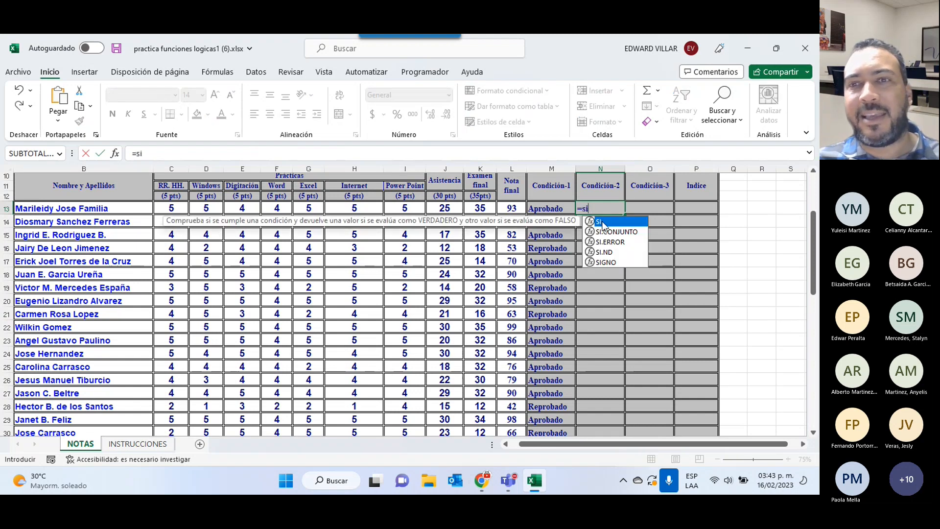
double_click(602, 223)
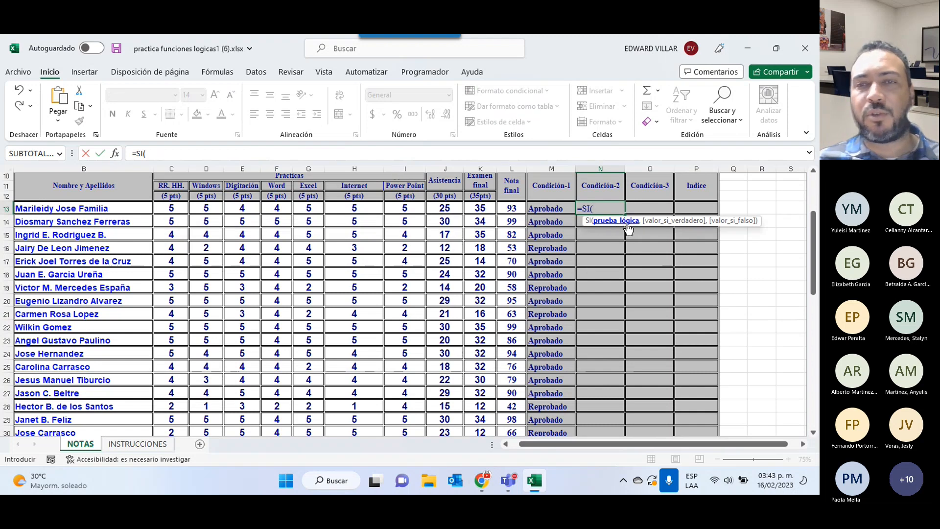
text(Y)
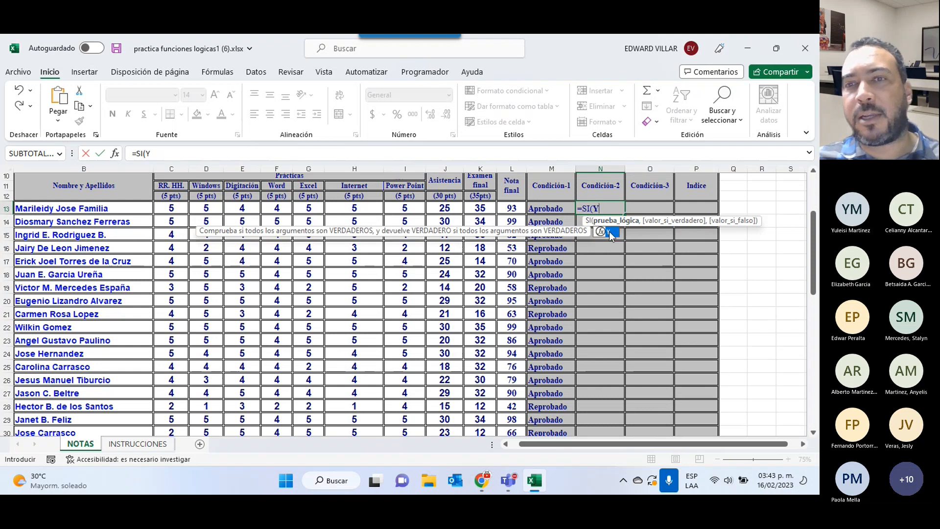
double_click(608, 233)
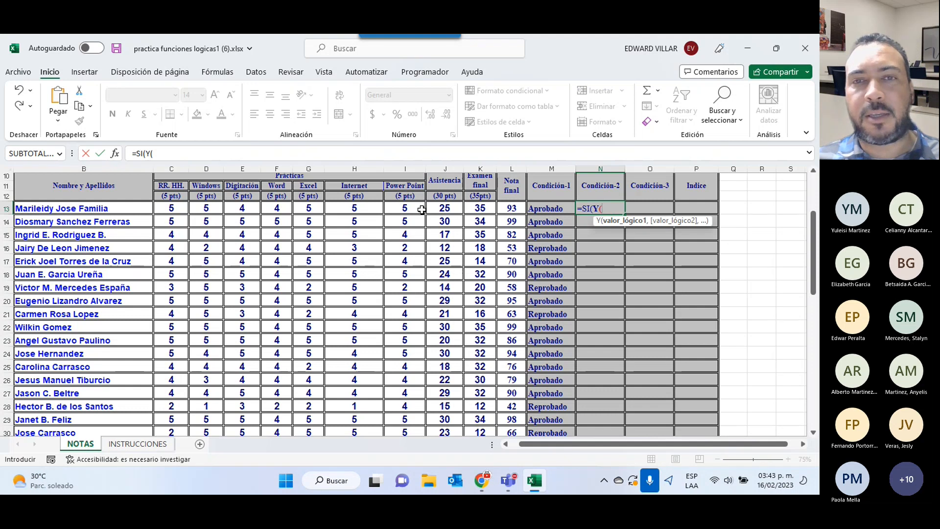
click(439, 208)
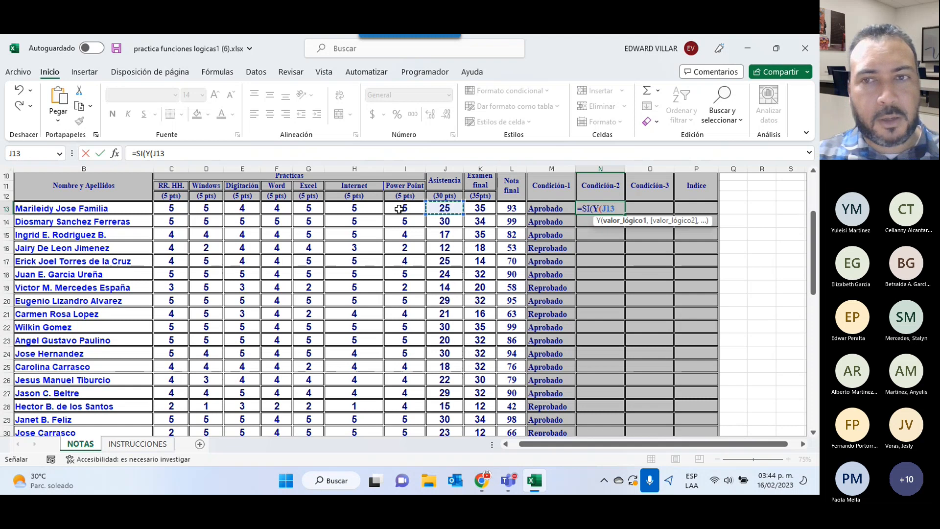
text(>)
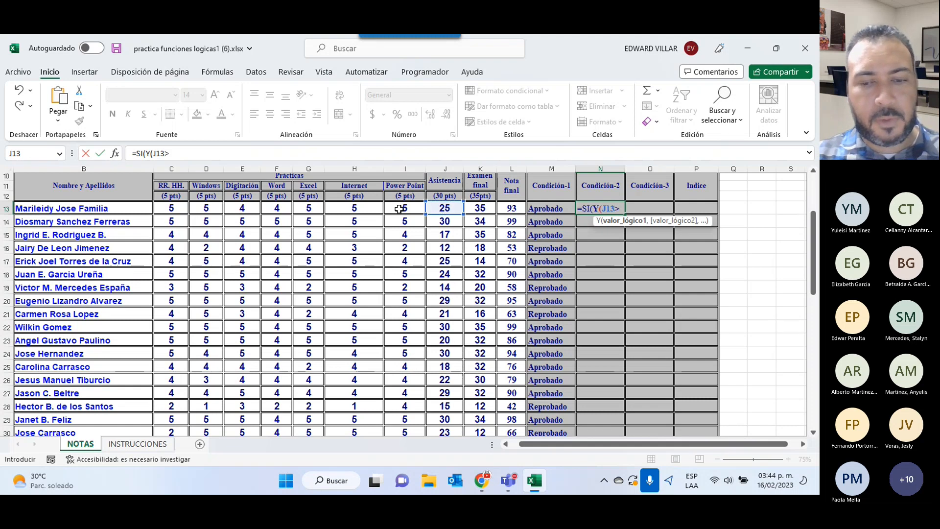
text(=20)
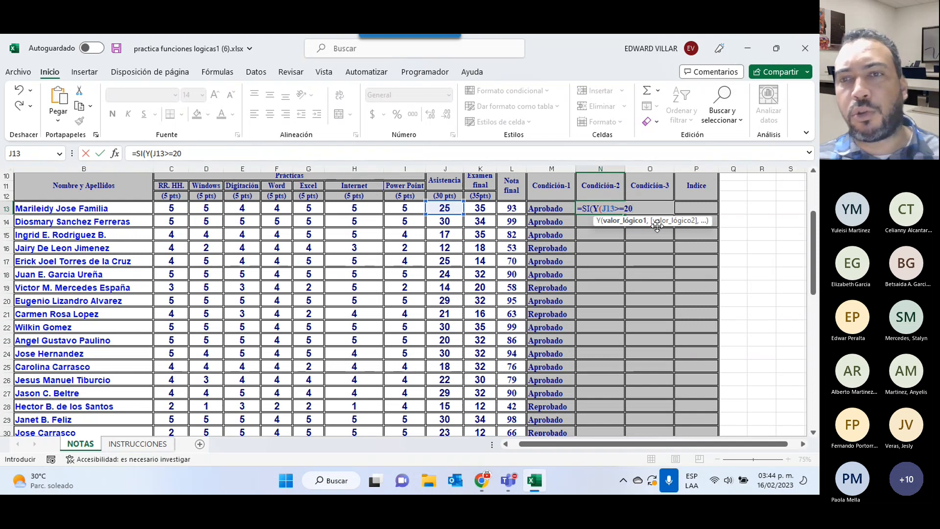
Add L13>=70 as the second condition of the Y function in N13 and close that function.
text(,)
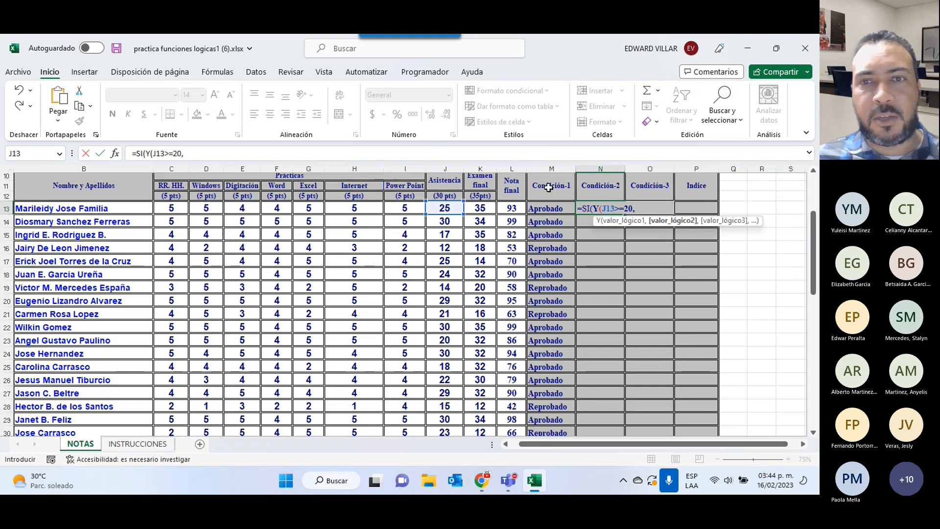
click(506, 209)
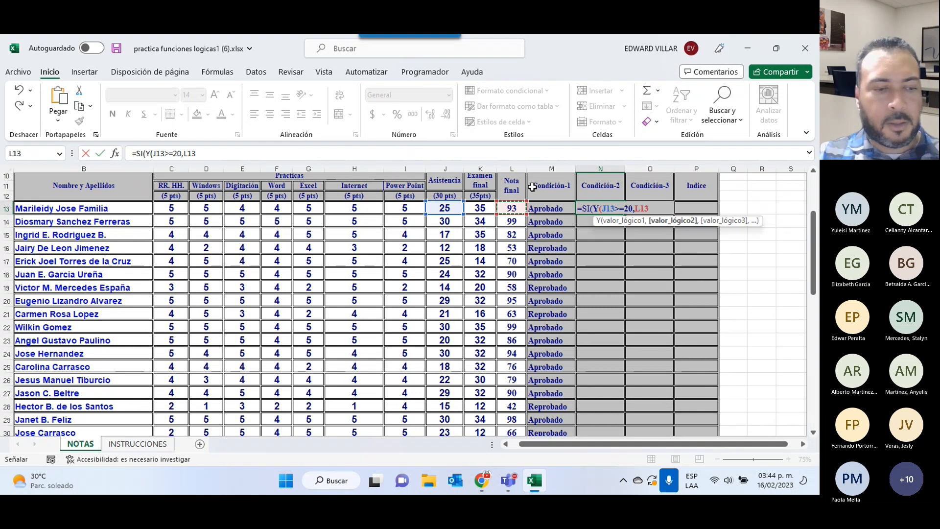
text(>=)
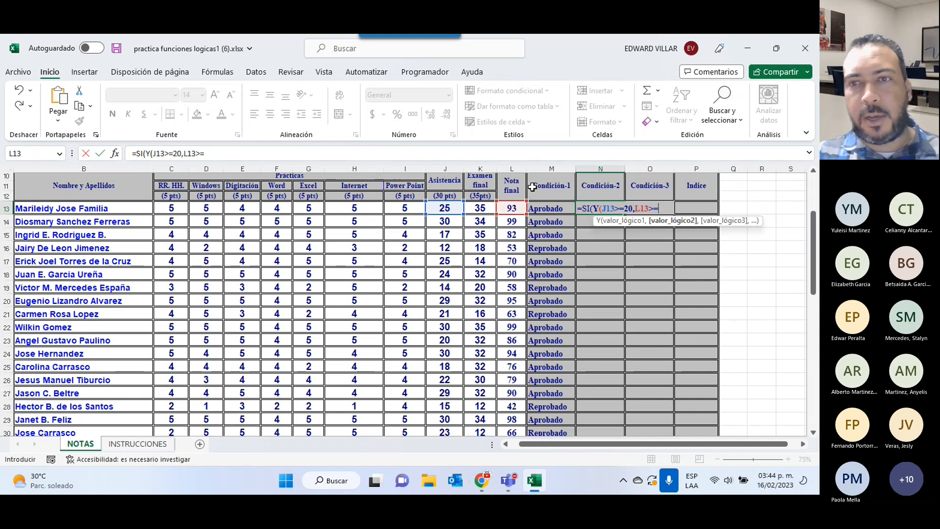
text(70)
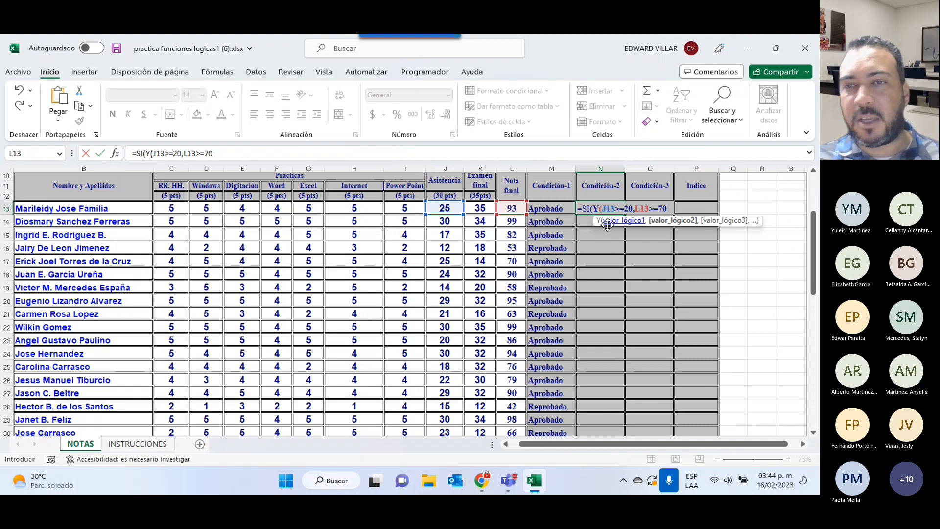
text())
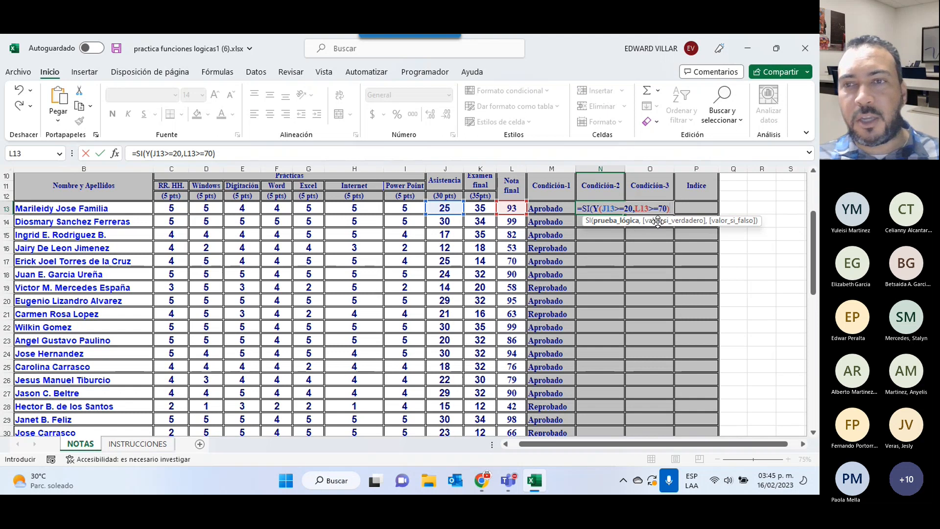
Complete the SI formula in N13 with "Aprobado" when true and "Reprobado" when false, and fill it down the Condición-2 column.
text(,)
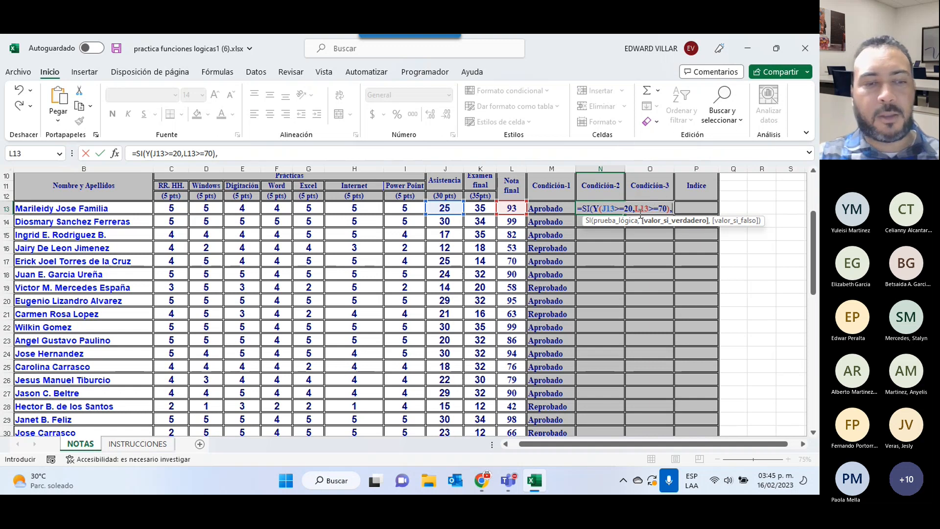
text("Aproba)
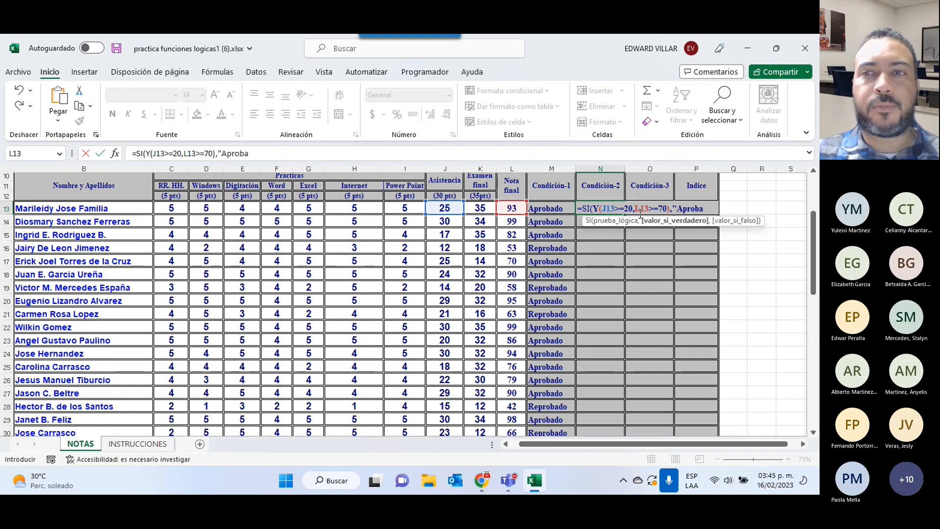
text(do")
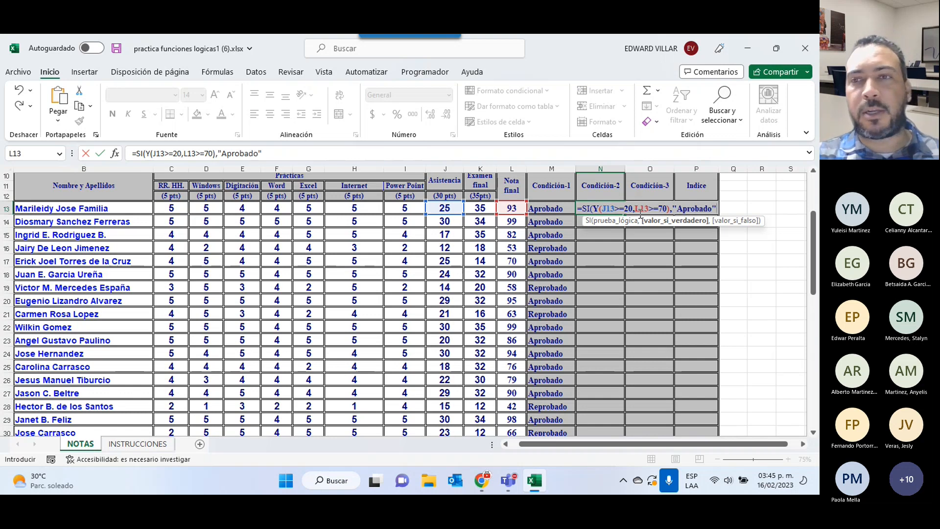
text(,)
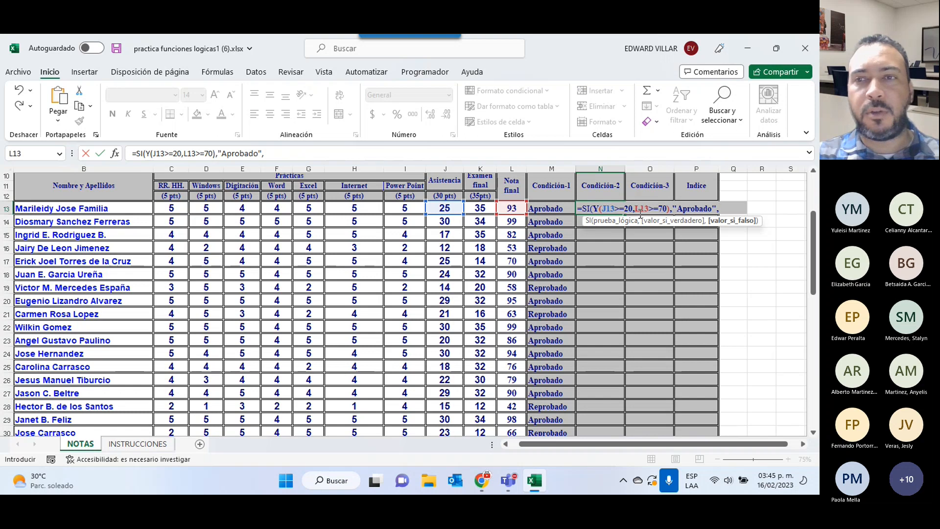
text("Reprobado)
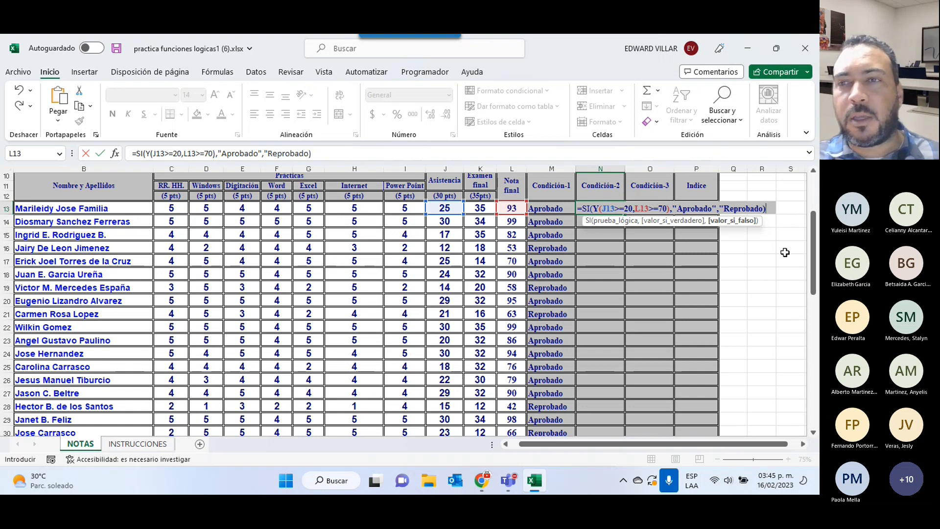
click(762, 209)
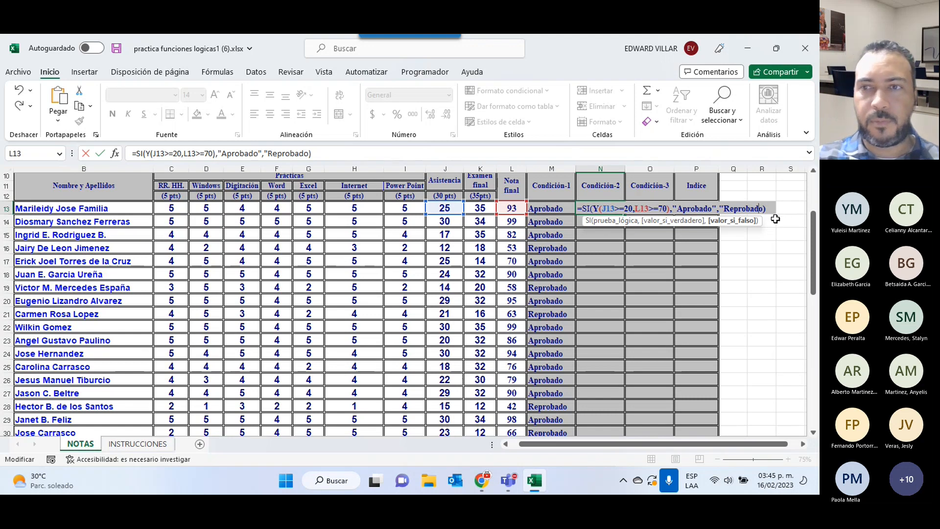
text(")
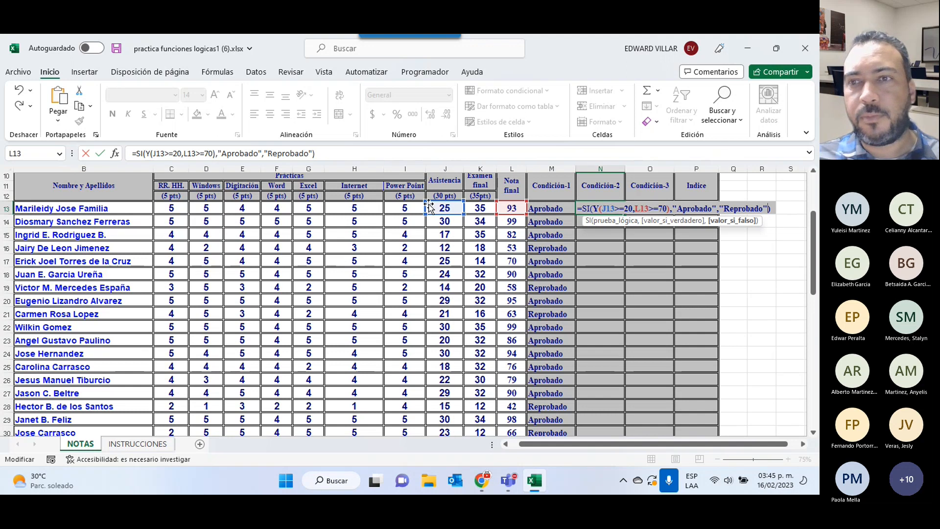
click(774, 209)
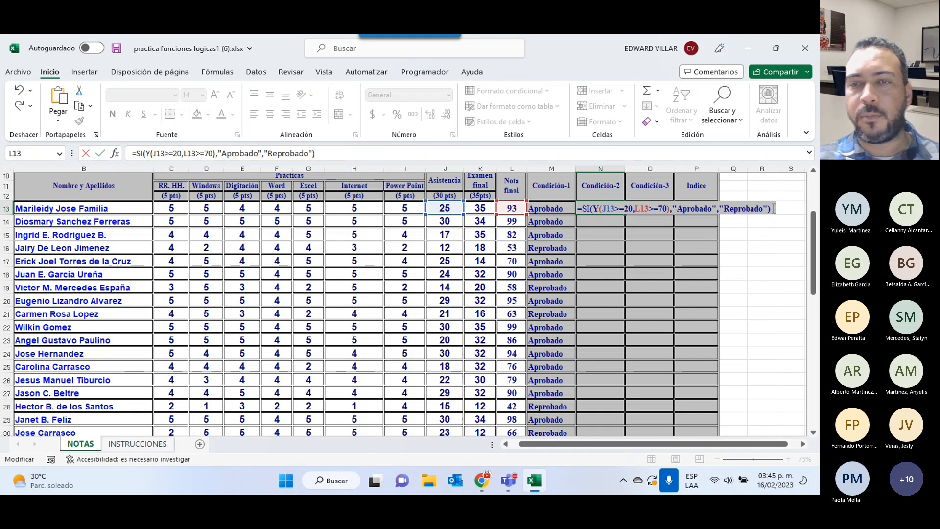
key(Return)
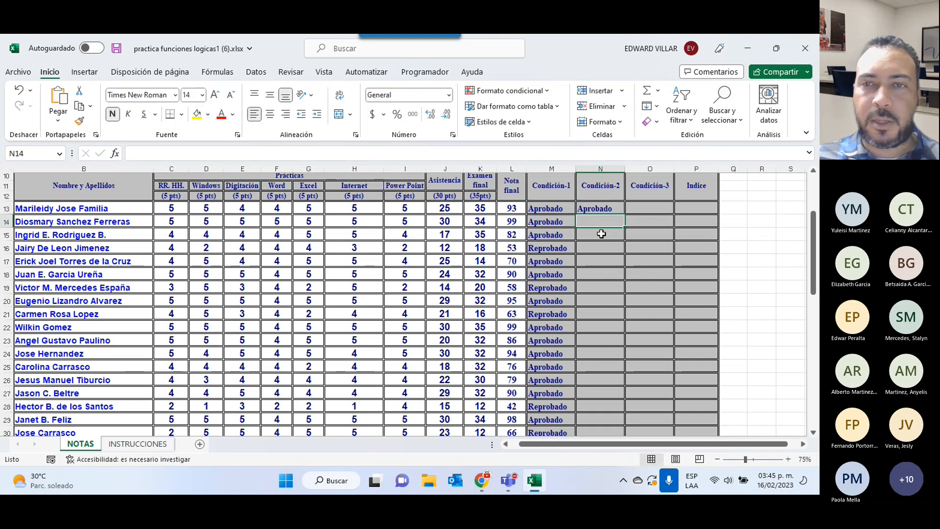
click(603, 208)
double_click(626, 213)
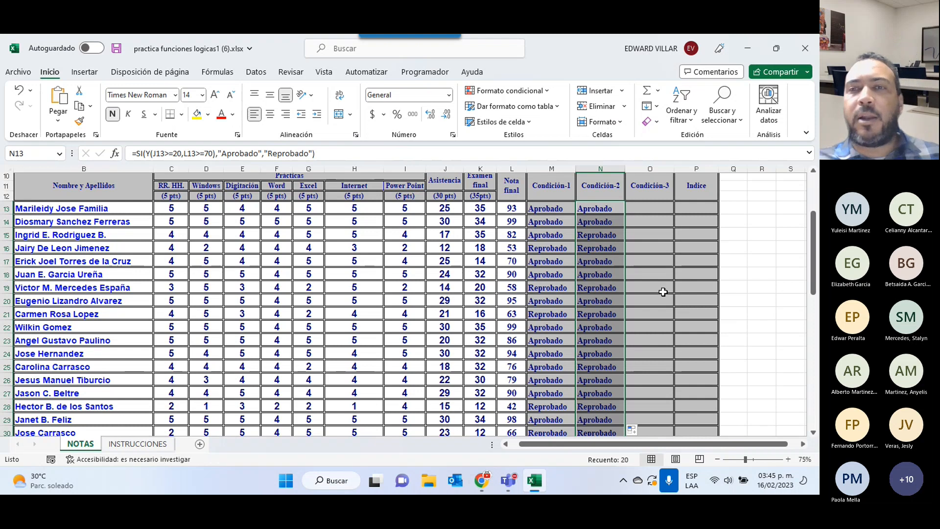
Compare row 15's Condición-1 and Condición-2 results with its attendance and final grade, inspecting the cells referenced by the N15 formula.
click(558, 278)
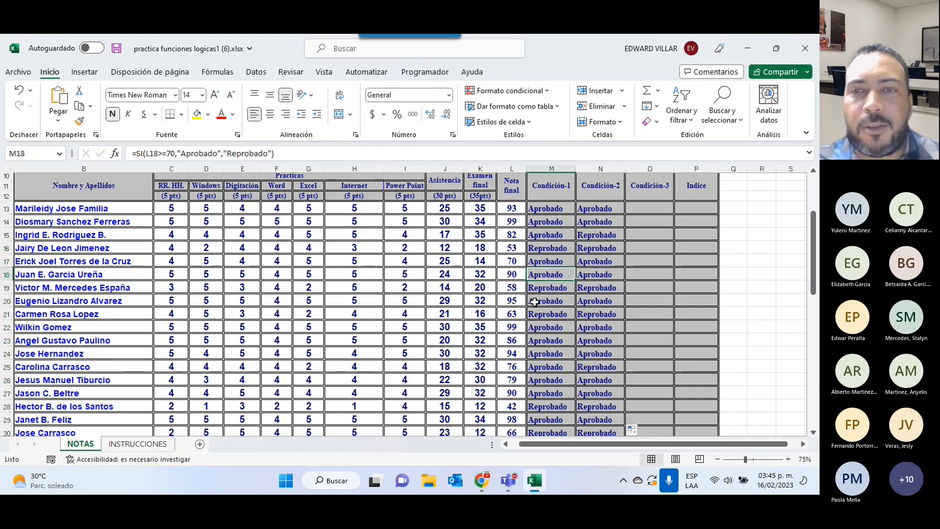
click(545, 233)
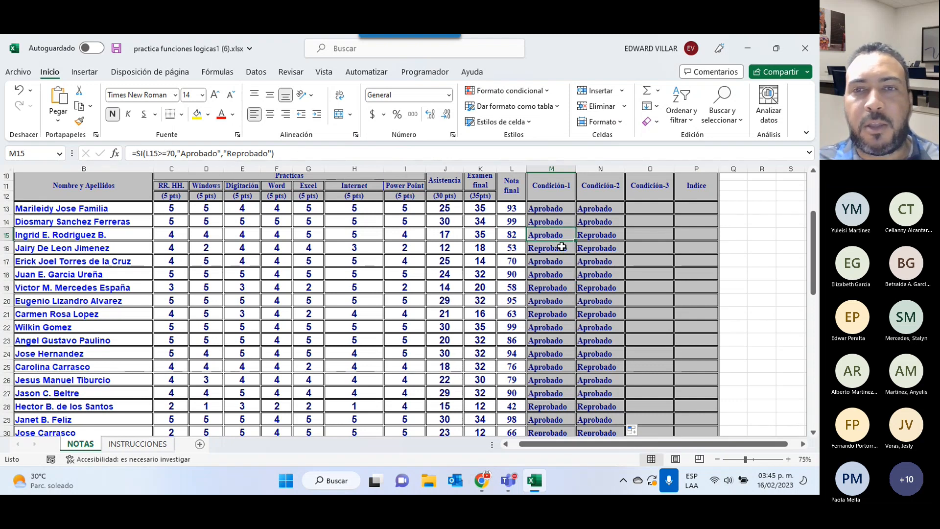
click(500, 235)
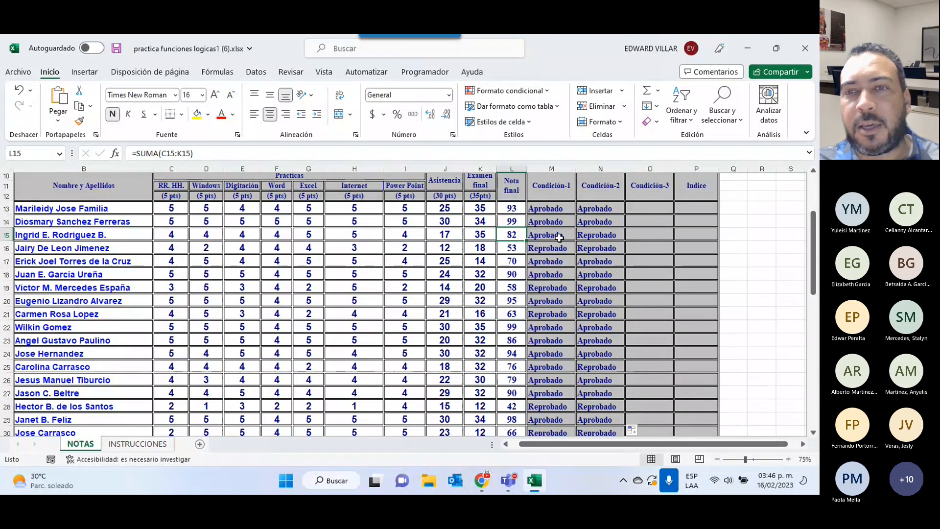
double_click(581, 234)
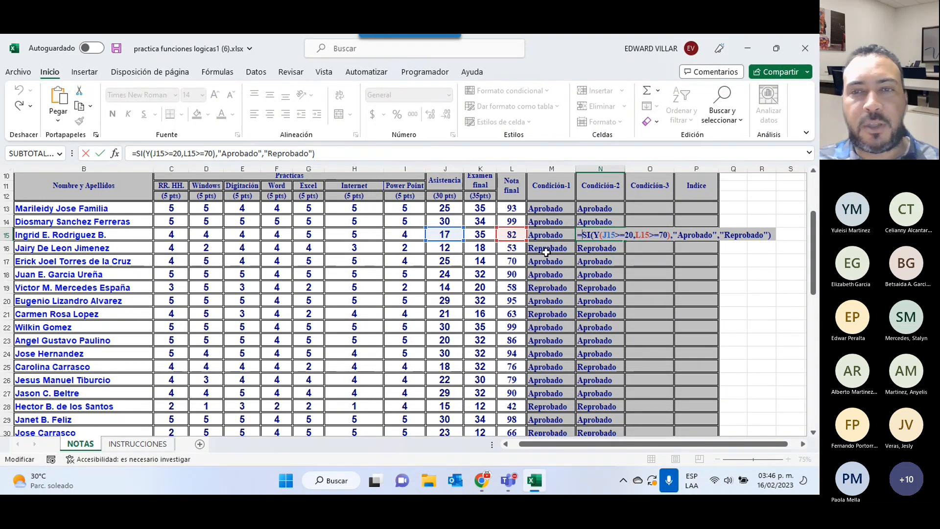
key(ctrl+Return)
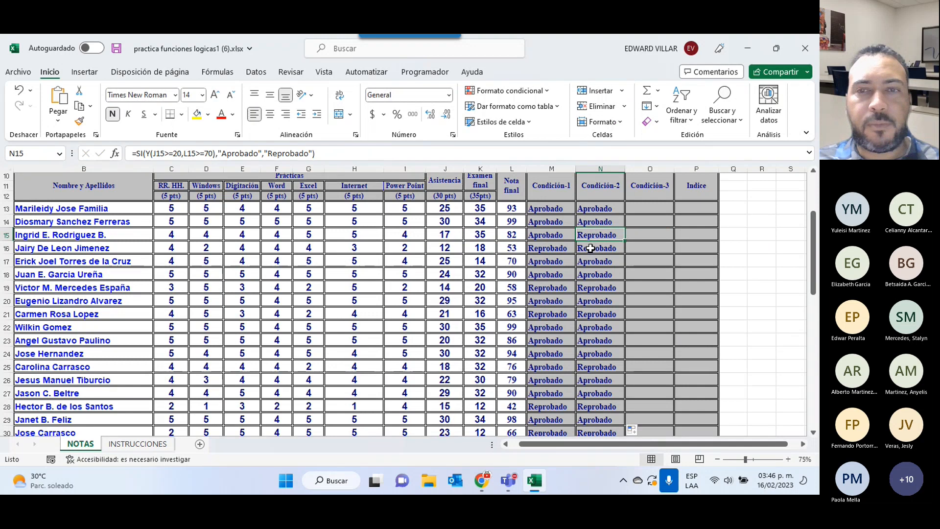
Check the Condición-2 formulas in N16, N19 and N21 against the attendance and final grade of each row.
double_click(590, 248)
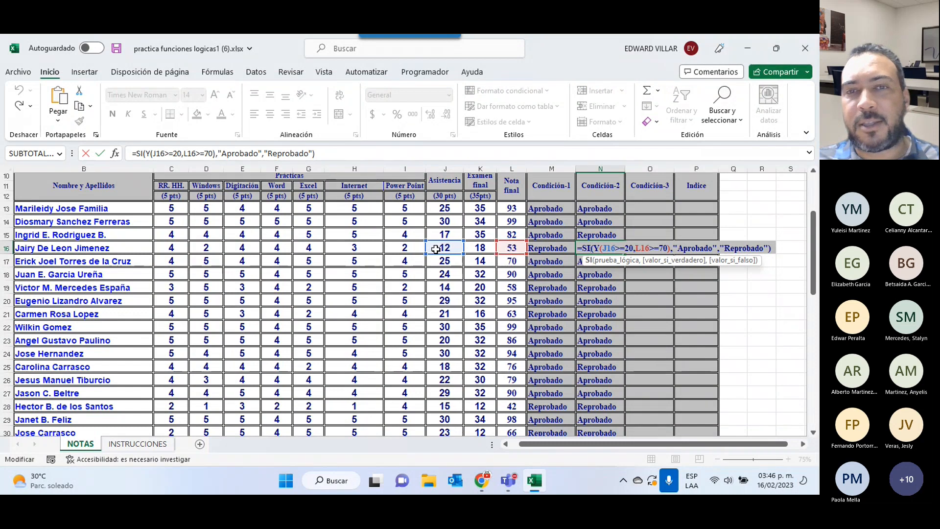
key(Escape)
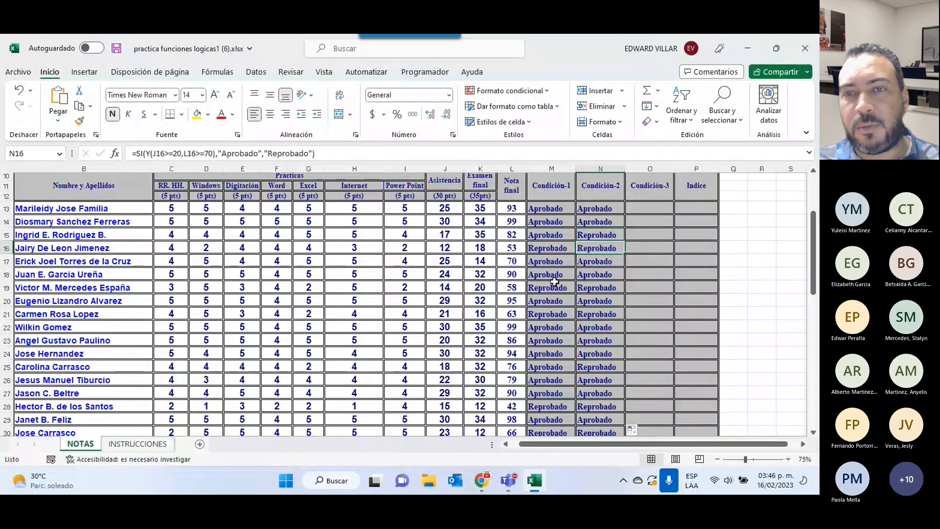
double_click(588, 285)
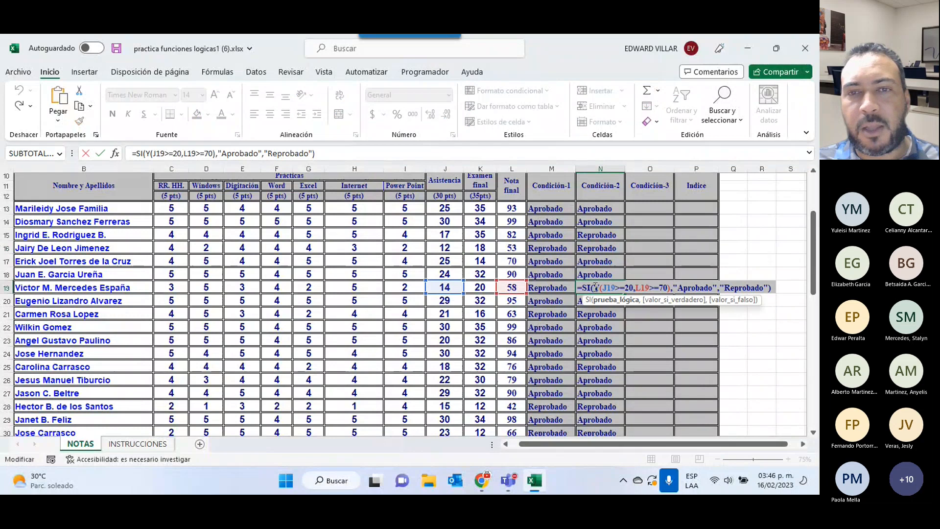
key(Escape)
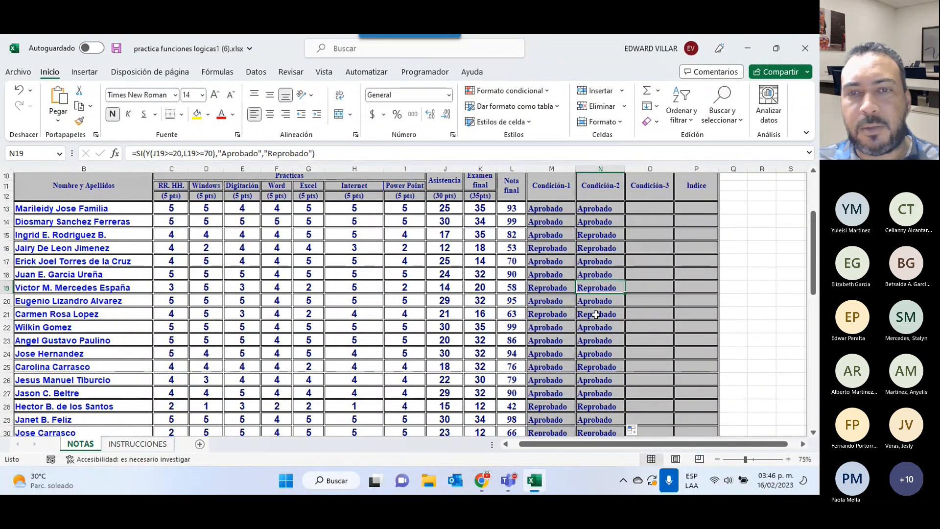
double_click(595, 315)
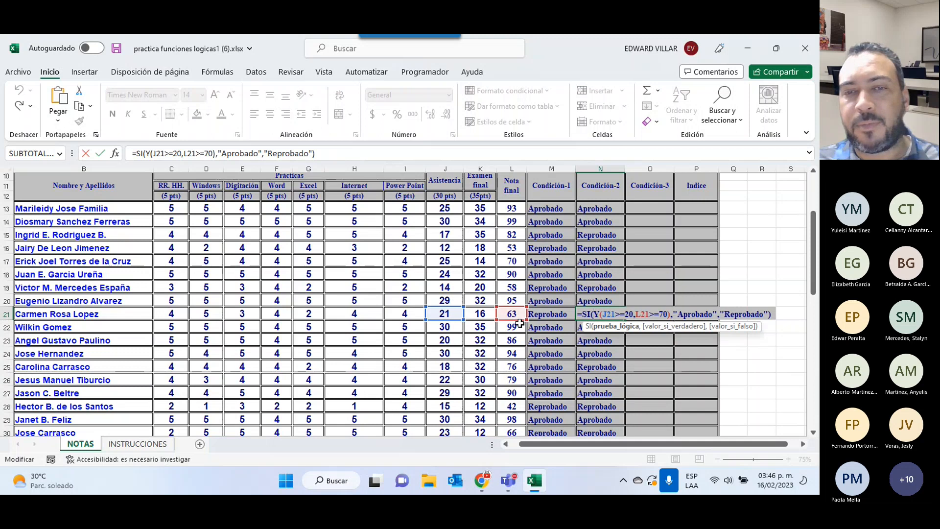
key(ctrl+Return)
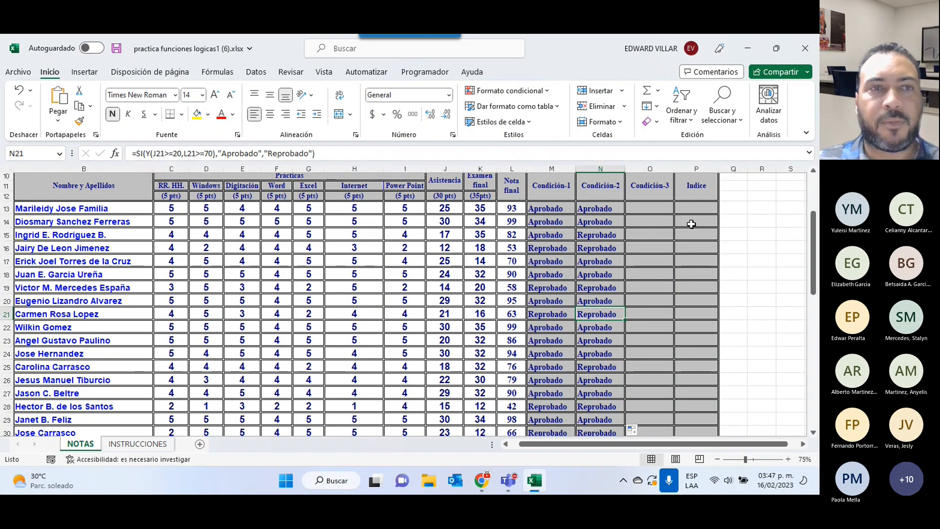
Select O13 under Condición-3, read the third operation on the INSTRUCCIONES sheet and return to NOTAS.
click(651, 208)
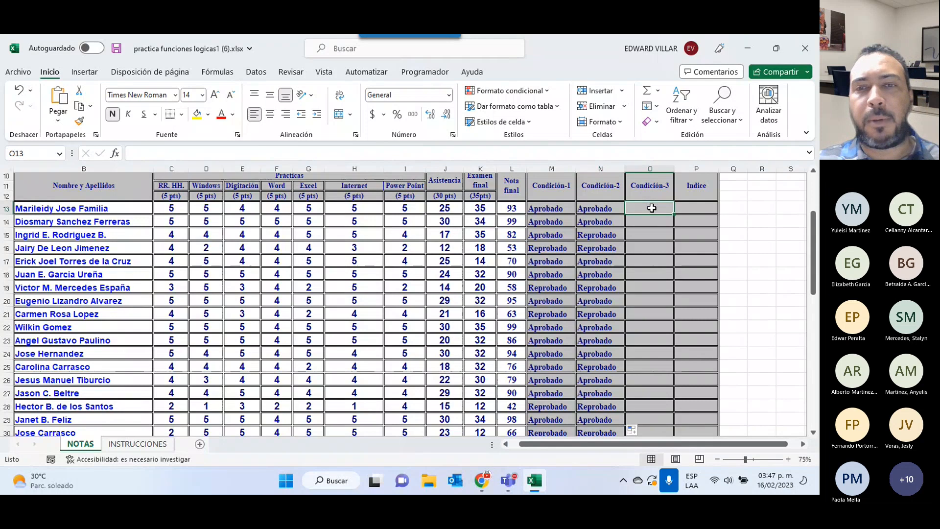
click(148, 445)
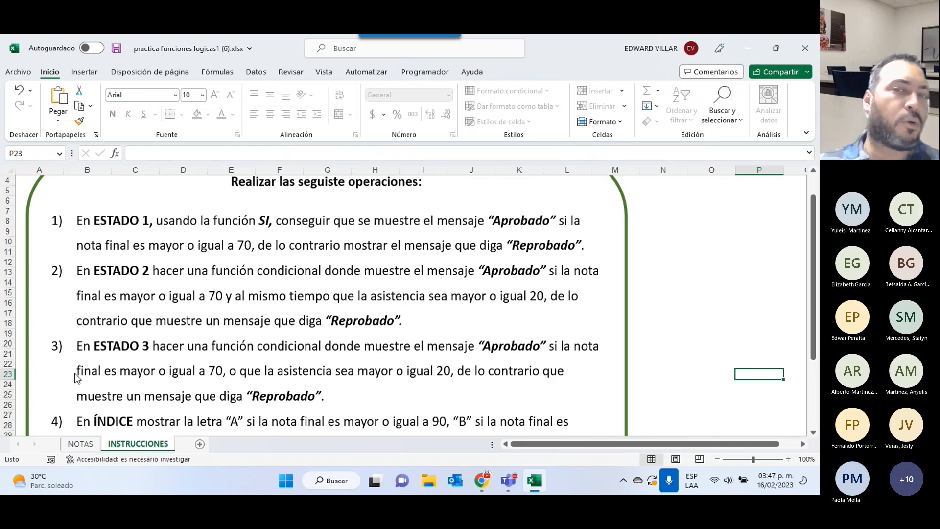
click(80, 444)
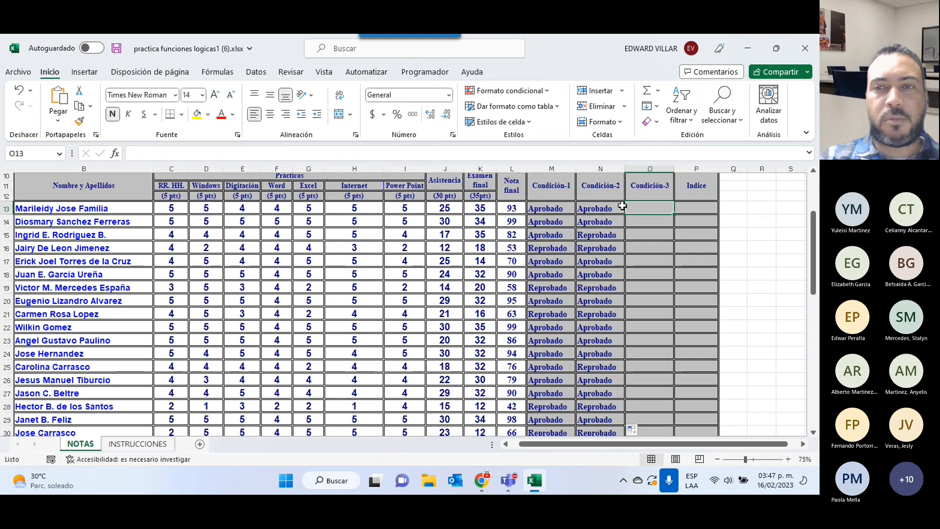
In O13, start a SI formula with a nested O function as its logical test.
text(=)
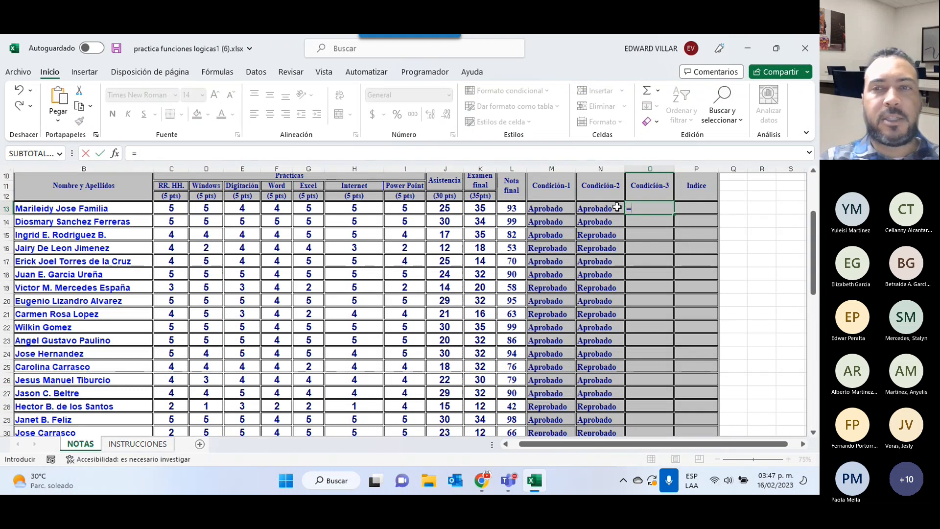
text(SI)
double_click(655, 228)
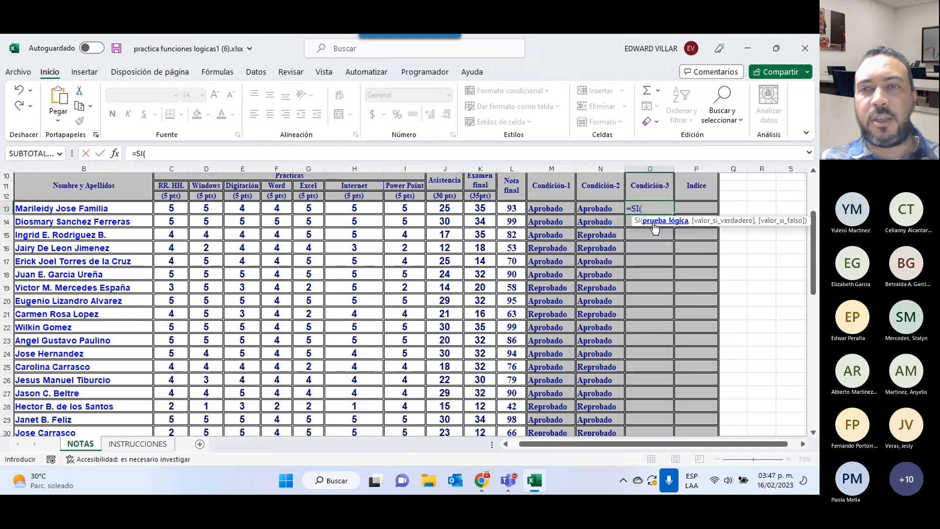
text(o)
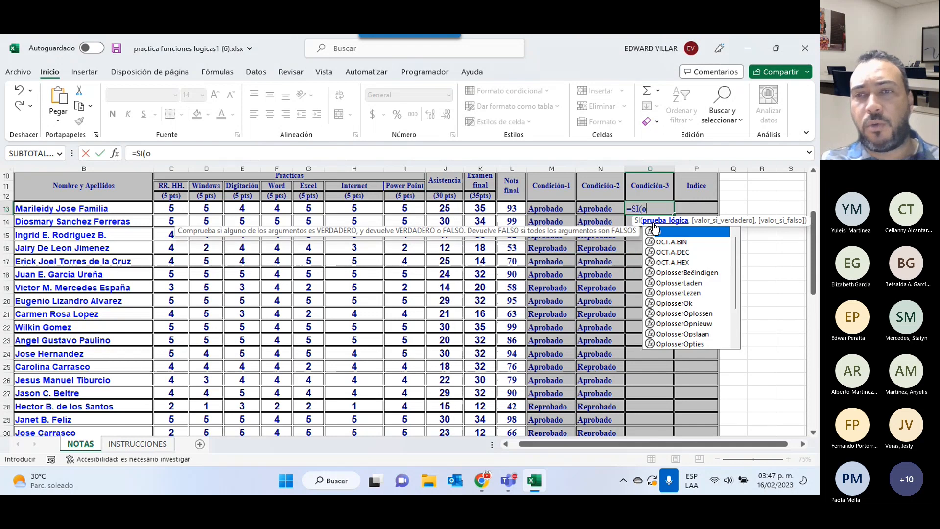
double_click(670, 232)
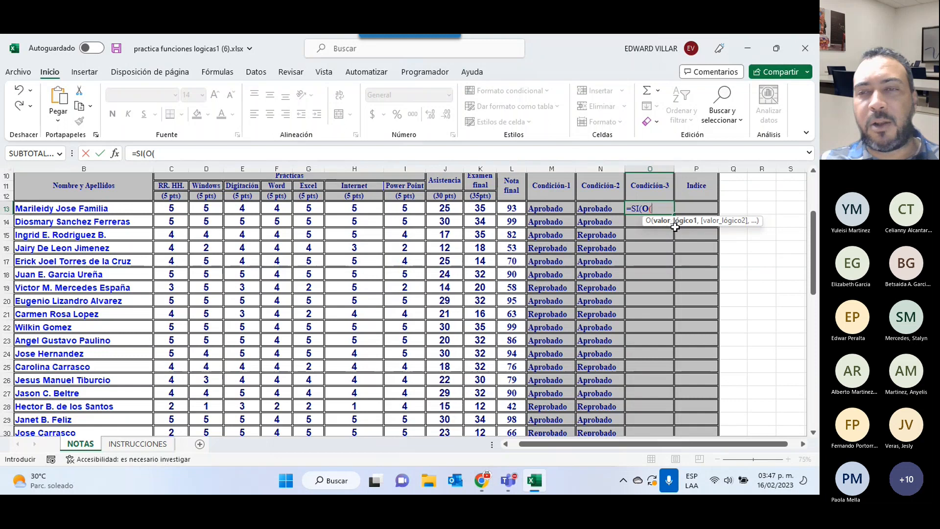
Enter J13>=20 as the first condition of the nested O function in O13.
click(443, 209)
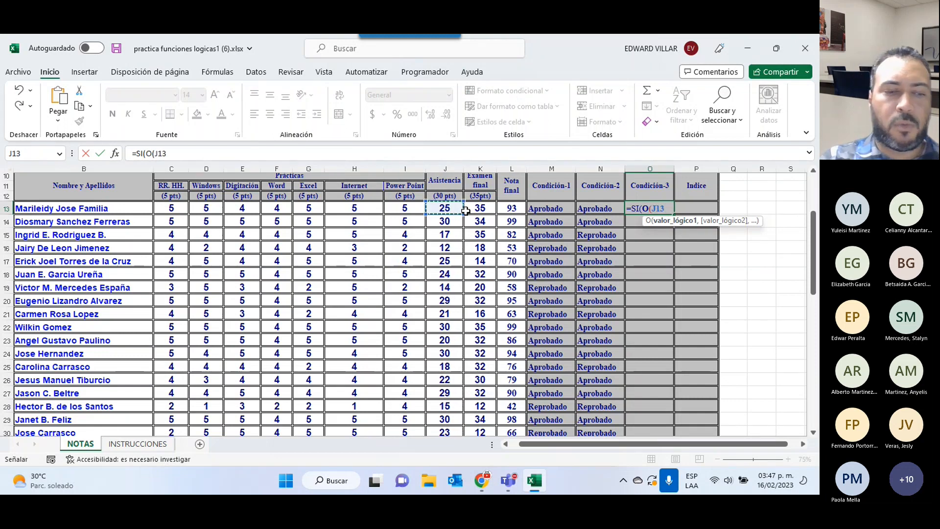
text(>=)
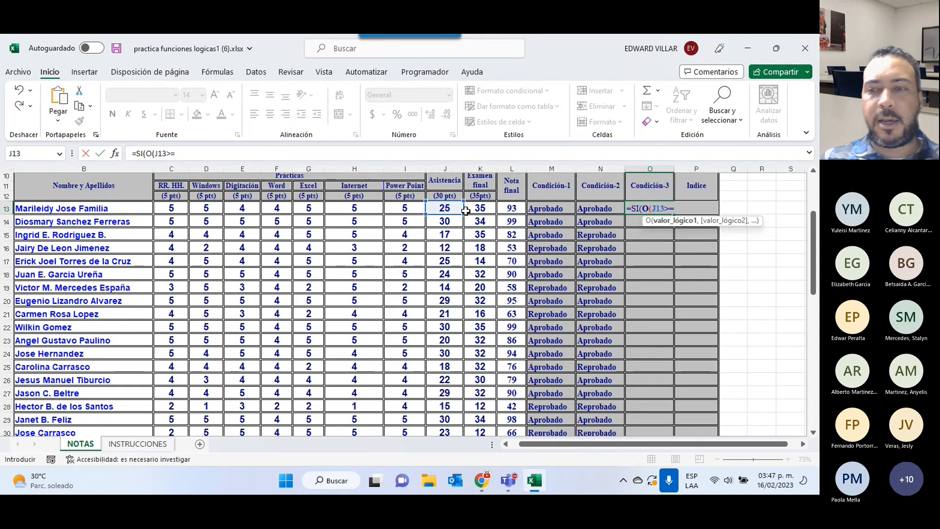
text(70)
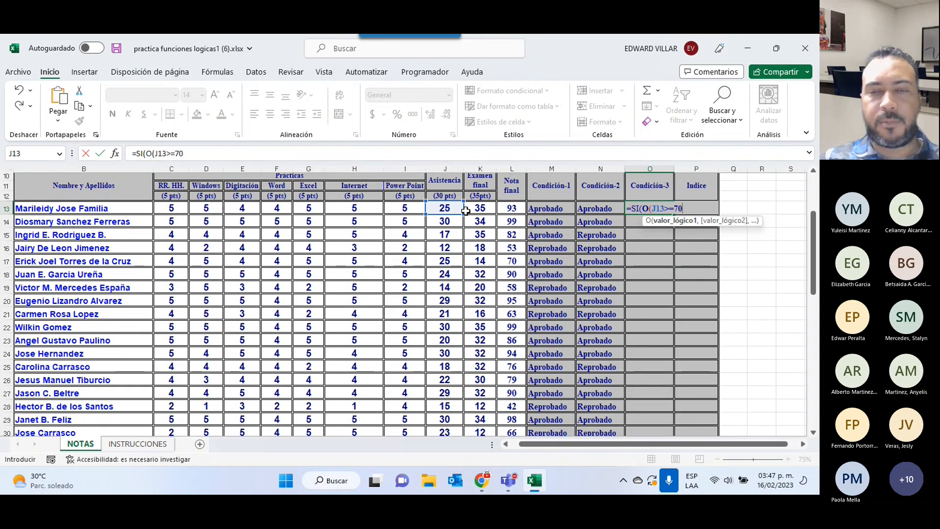
key(BackSpace)
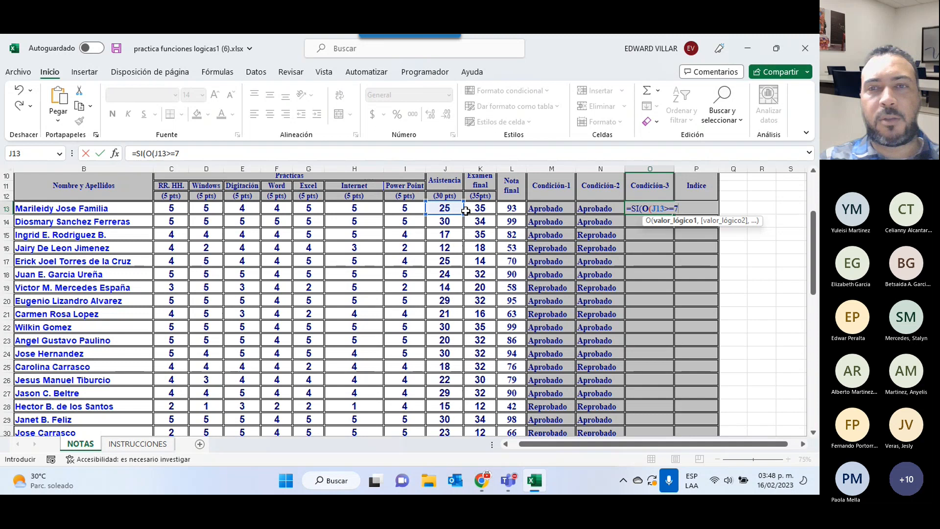
key(BackSpace)
text(2)
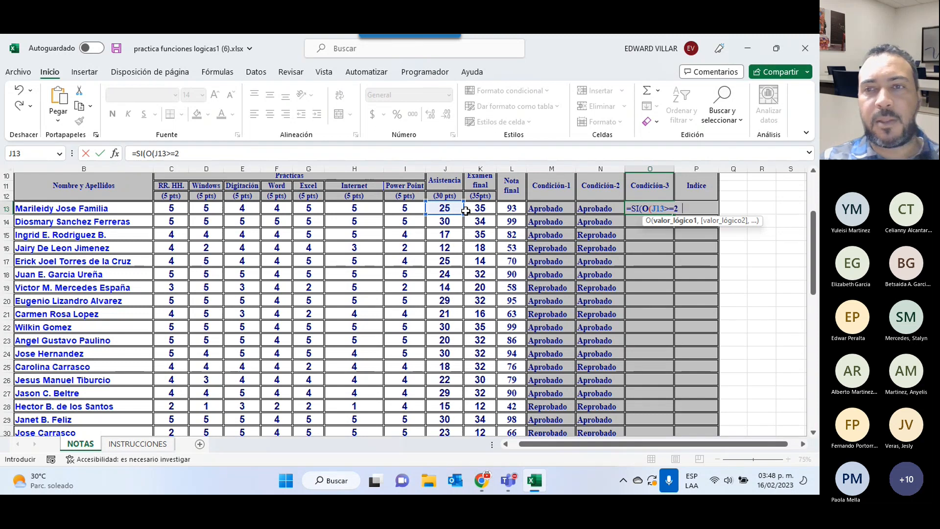
text(0,)
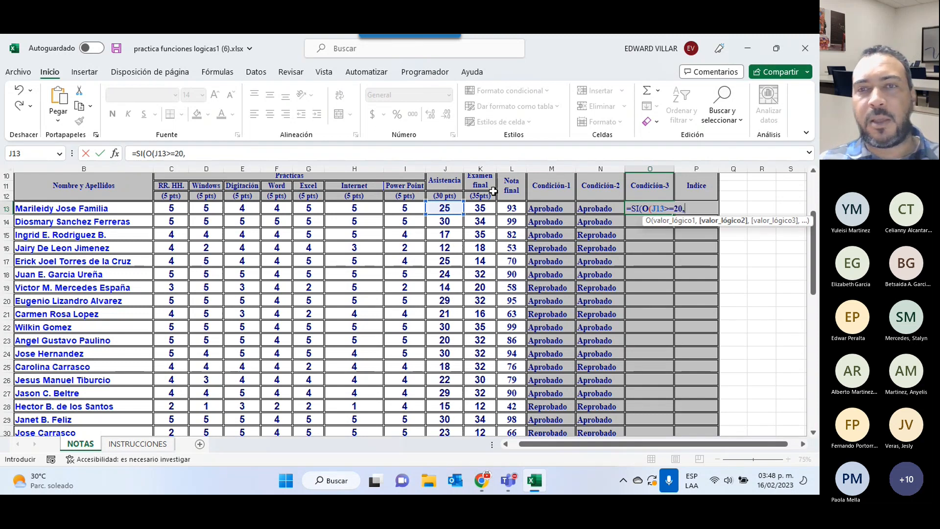
Add L13>=70 as the second condition of the O function in O13 and close that function.
click(510, 210)
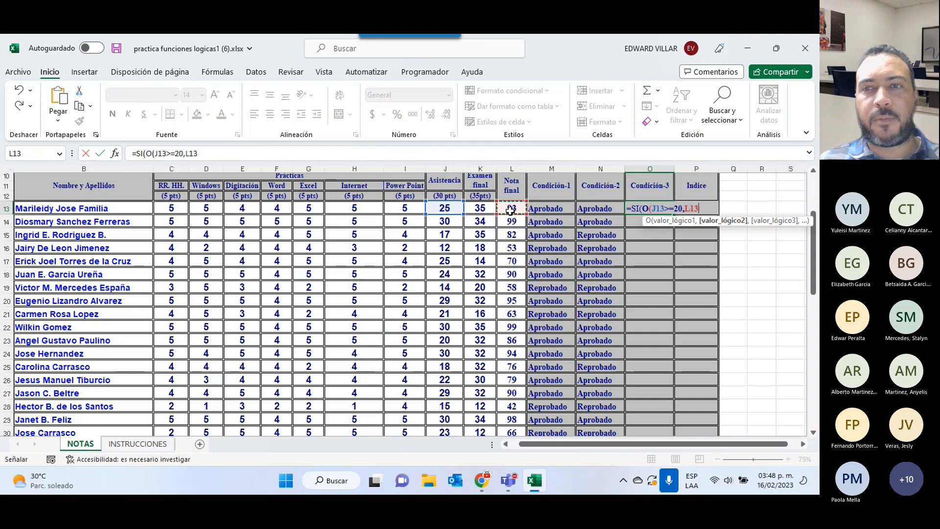
text(>)
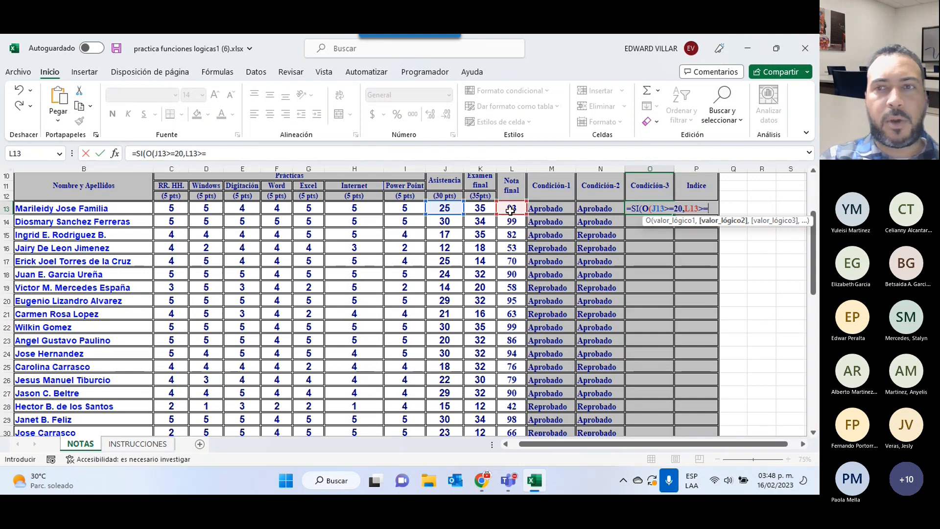
text(=70,)
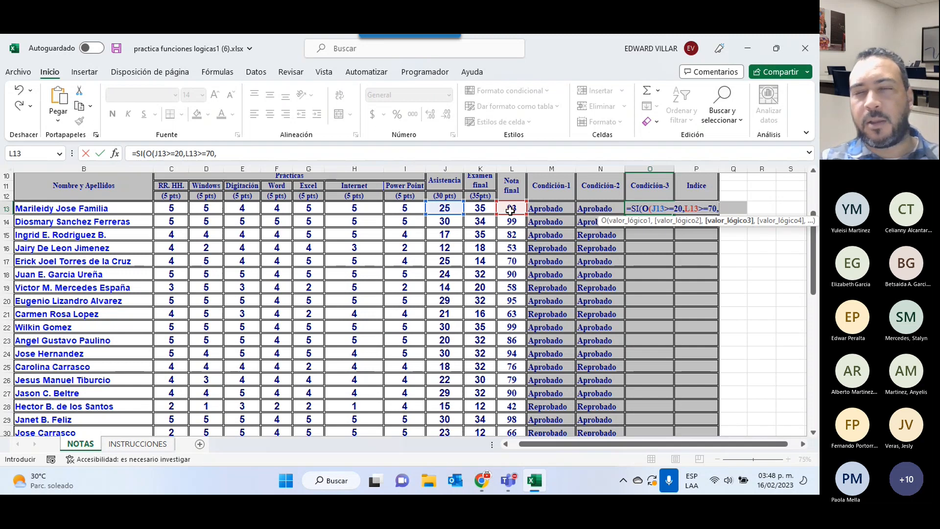
key(BackSpace)
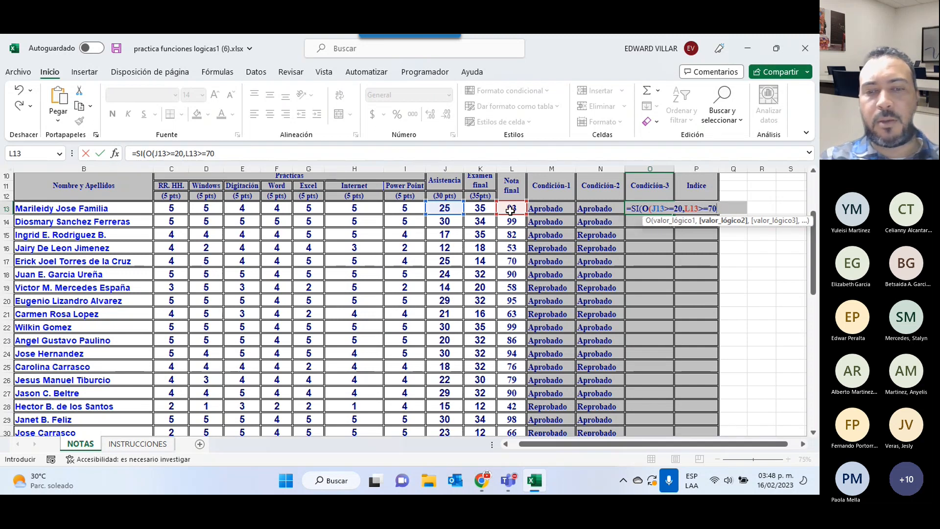
text())
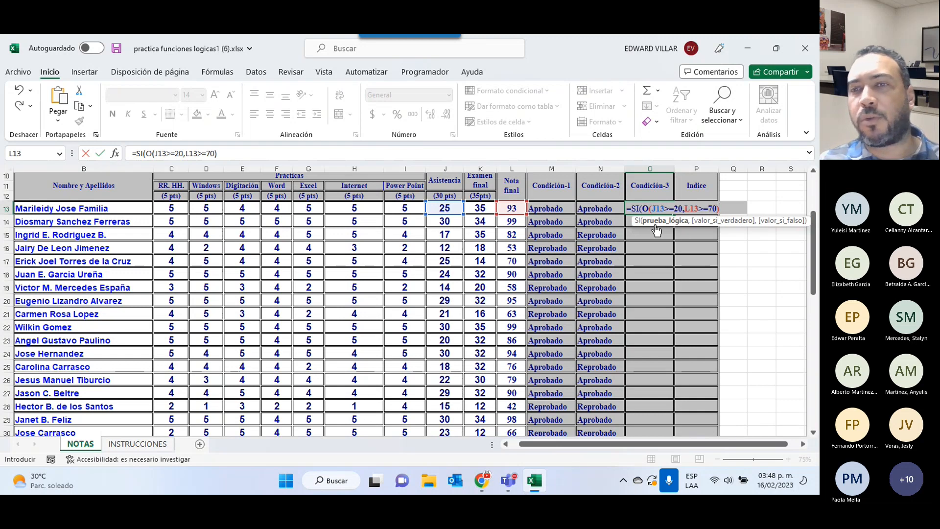
Complete O13's SI formula with "Aprobado" as the true value and "Reprobado" as the false value, and commit it.
text(,)
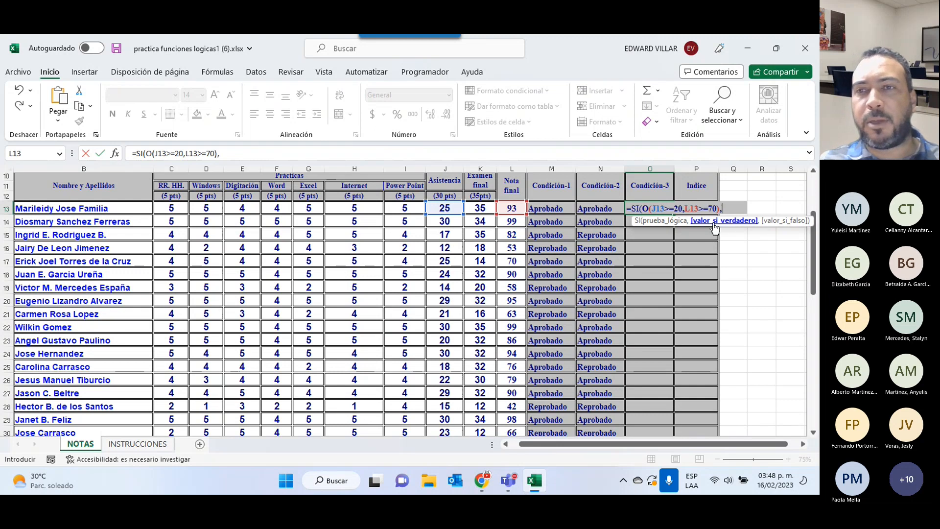
text("a)
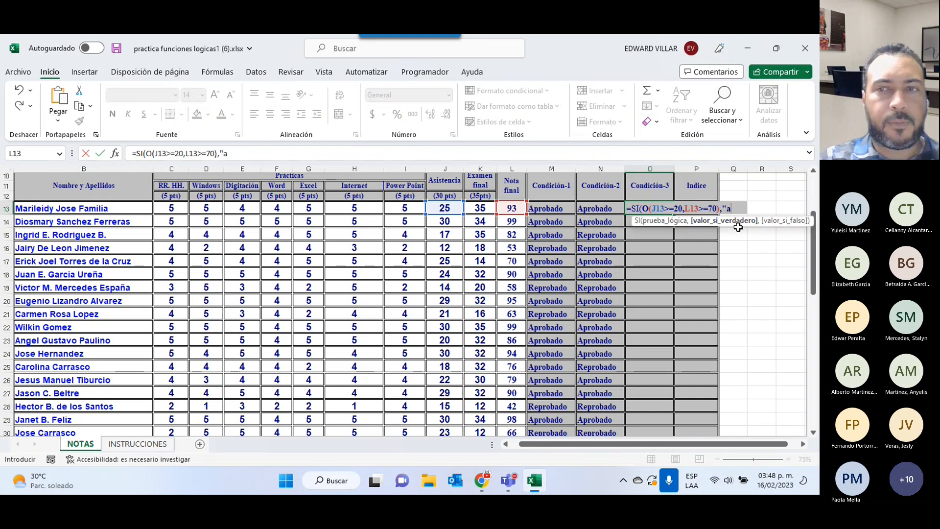
key(BackSpace)
text(Ap)
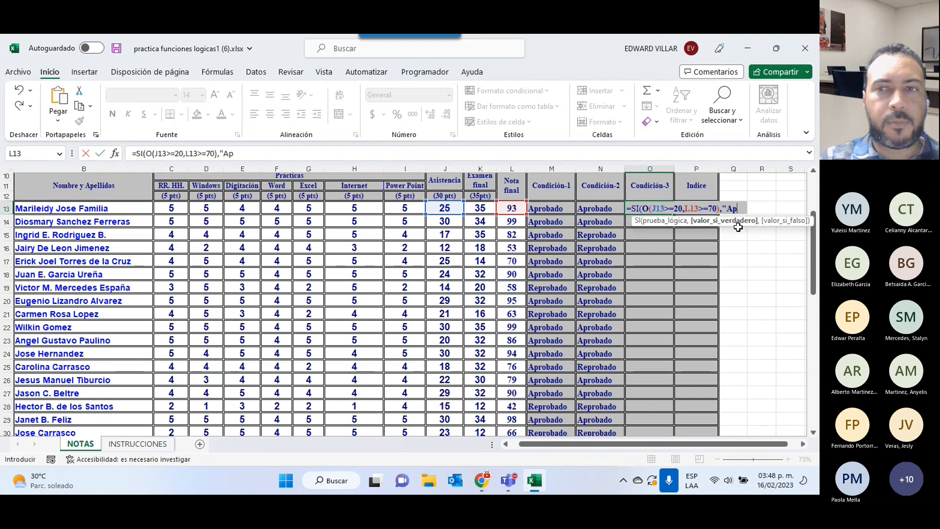
text(robado)
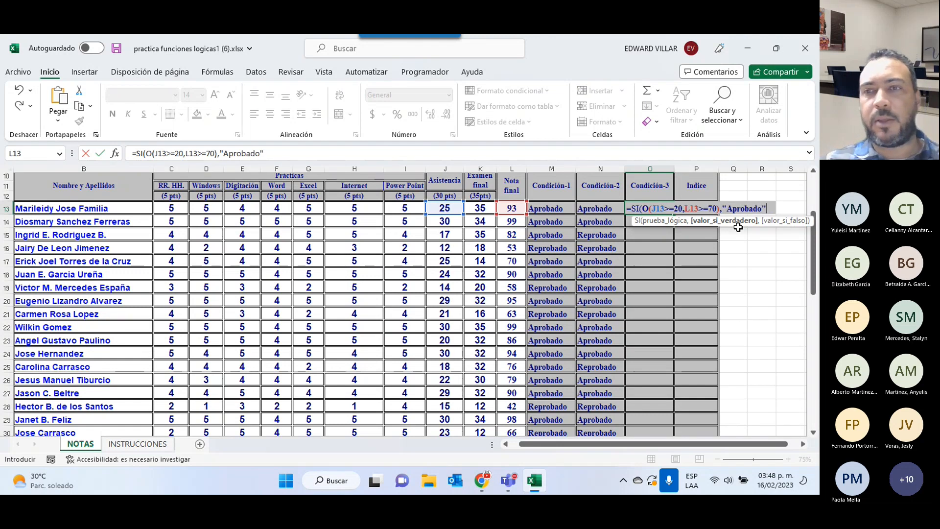
text(,)
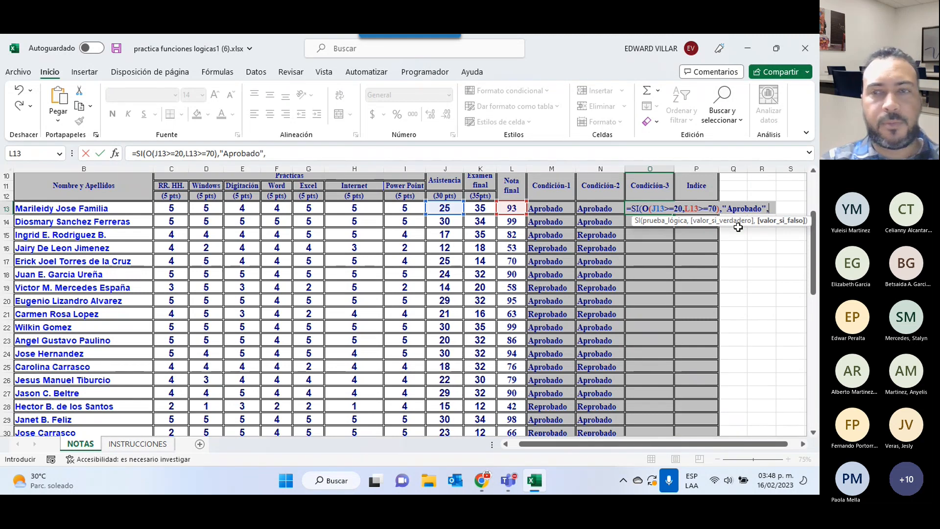
text("Reprobado)
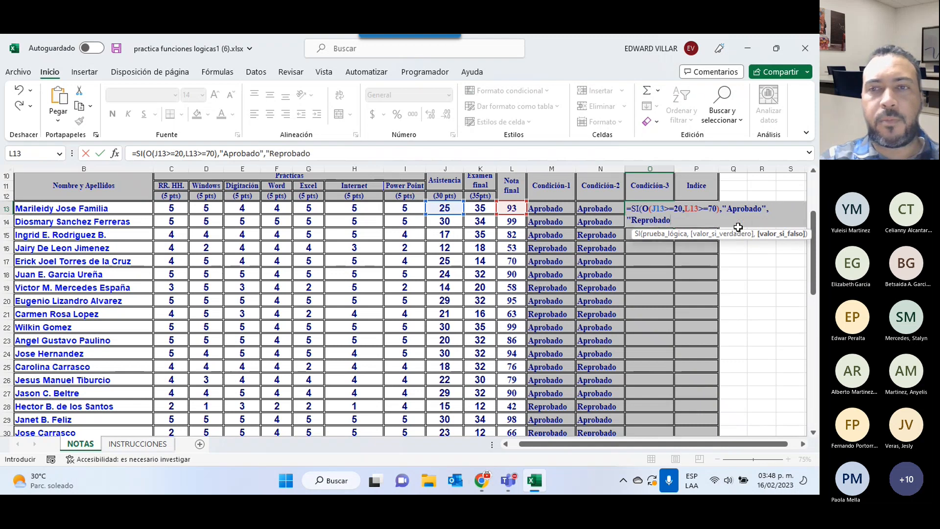
text(")
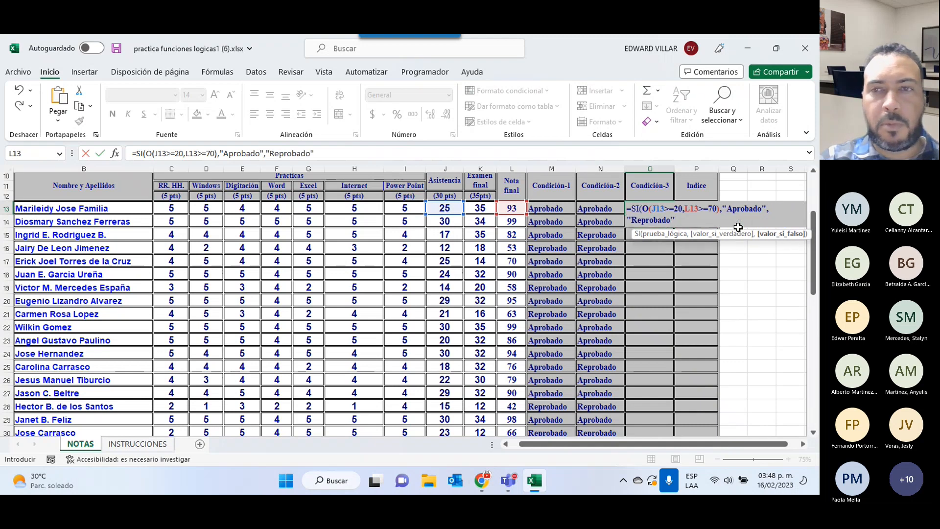
text())
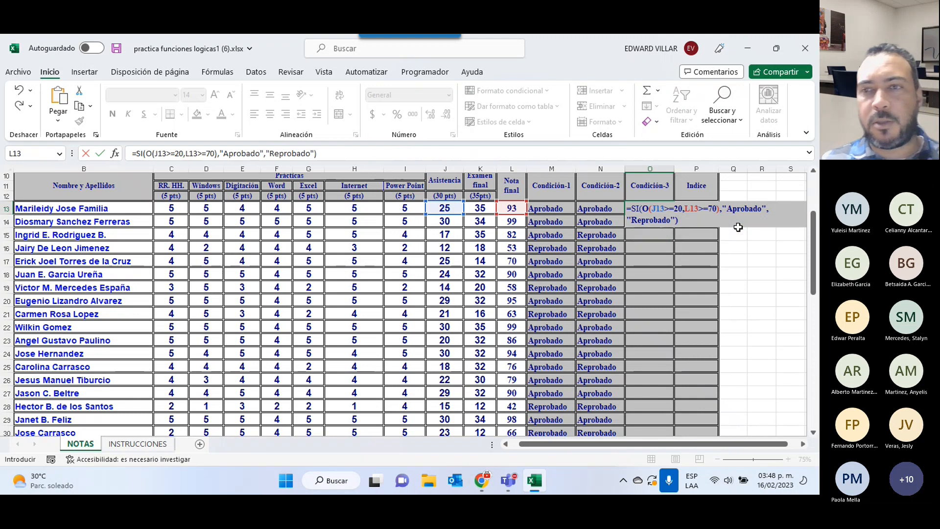
key(Return)
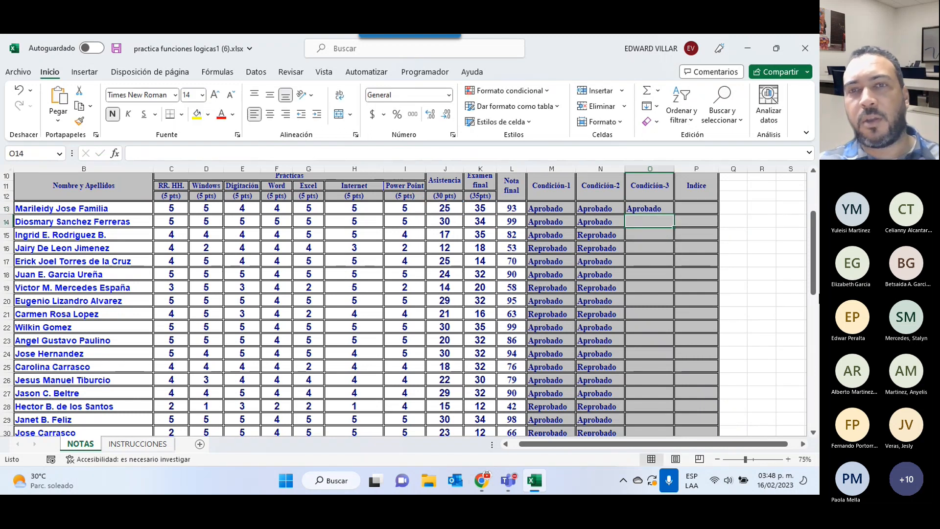
Fill O13's formula down the Condición-3 column and check rows 15 and 21 against their attendance, final grade and other conditions.
click(651, 208)
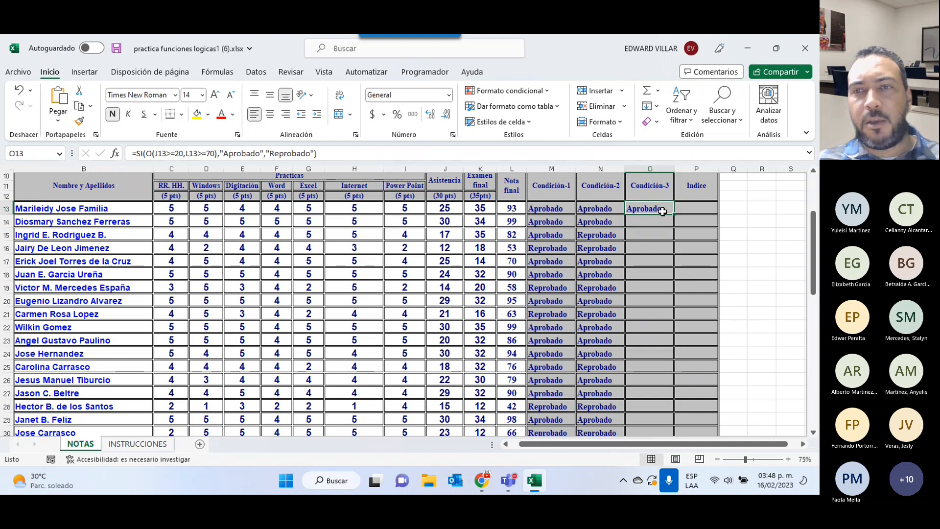
double_click(669, 214)
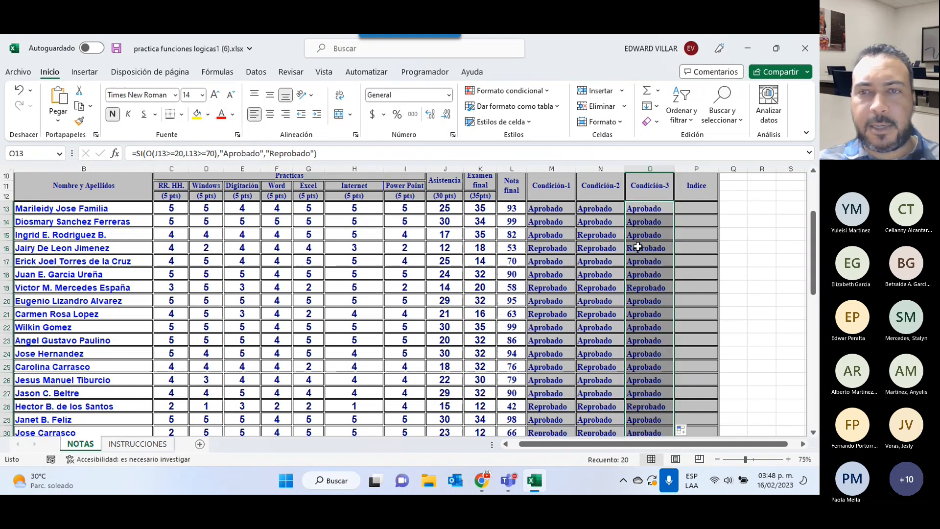
click(597, 236)
click(656, 236)
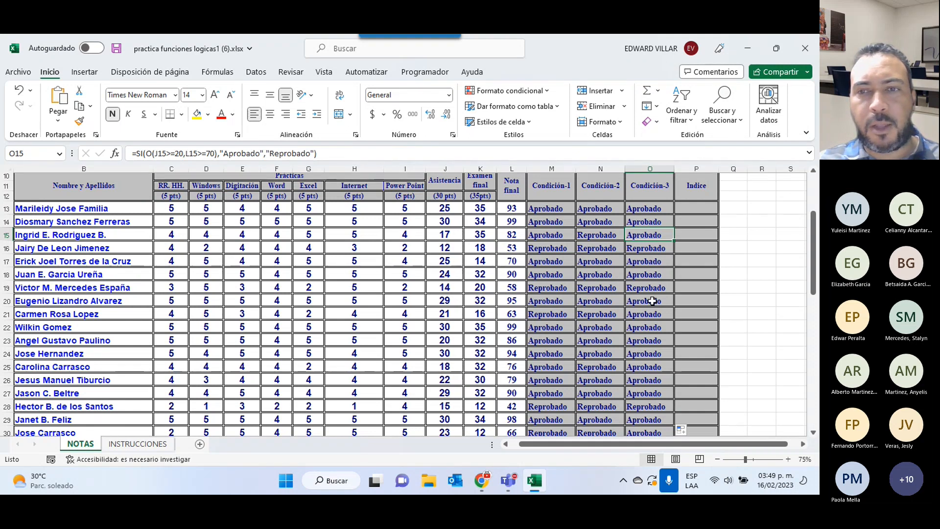
click(652, 317)
drag(652, 318, 459, 316)
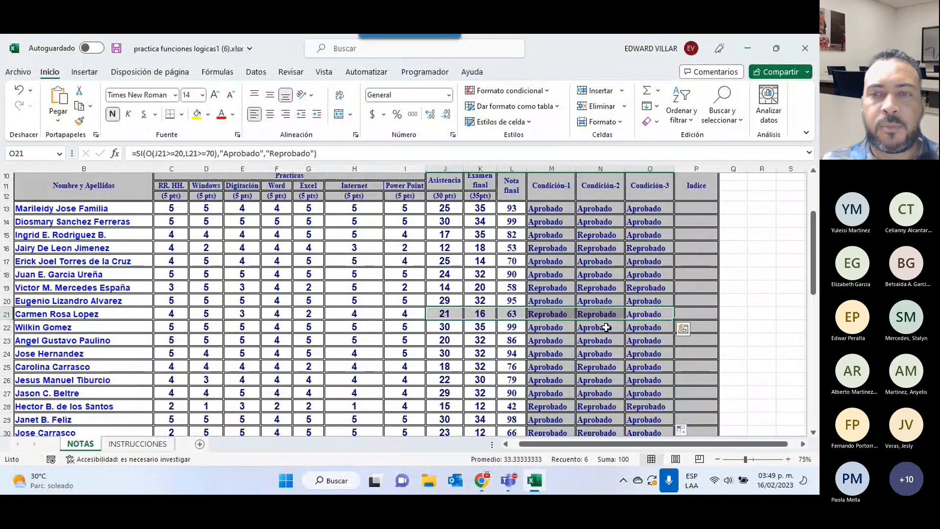
Select P13 under Indice and read the fourth operation on the INSTRUCCIONES sheet.
scroll(606, 327, down, 2)
scroll(606, 327, up, 3)
click(705, 235)
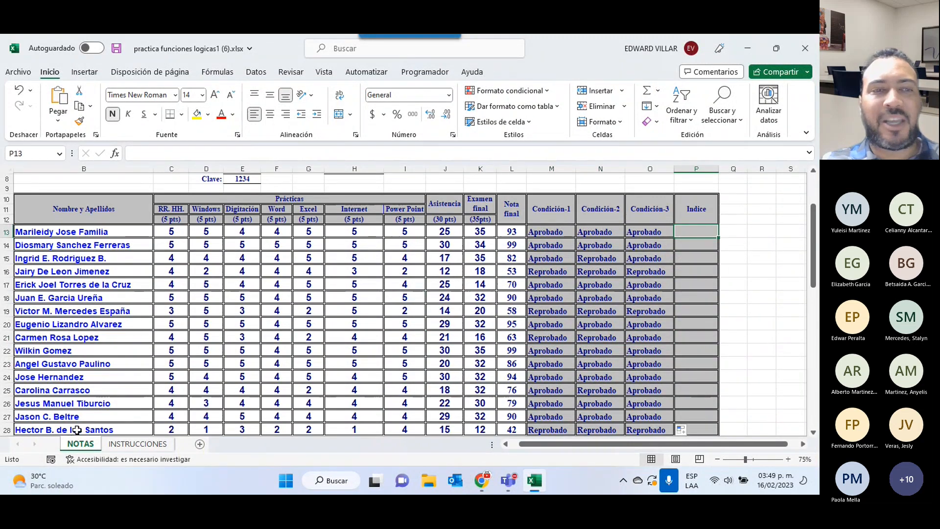
click(134, 446)
scroll(162, 291, down, 2)
scroll(162, 291, down, 2)
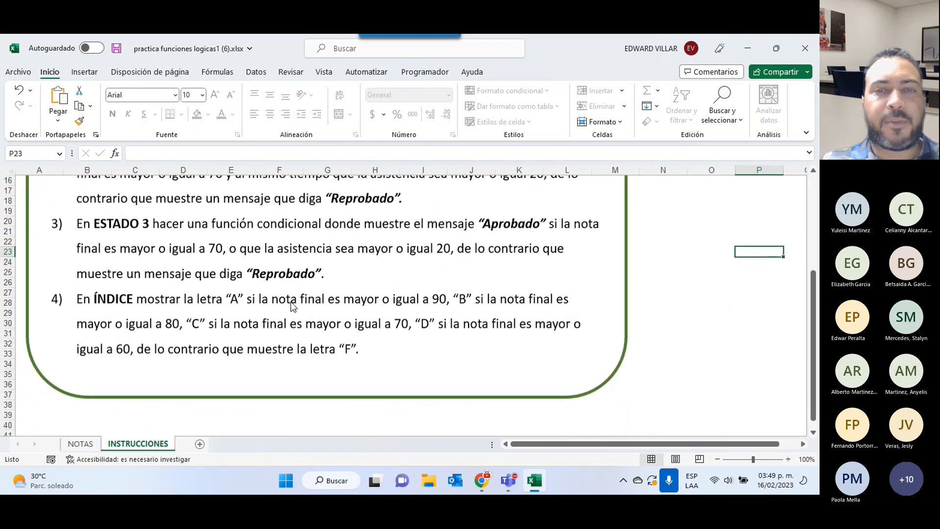
scroll(294, 303, down, 2)
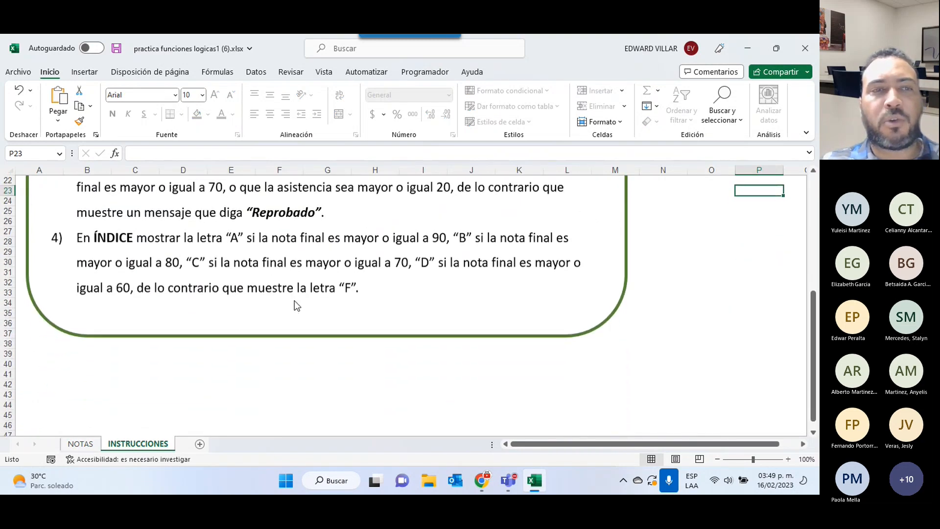
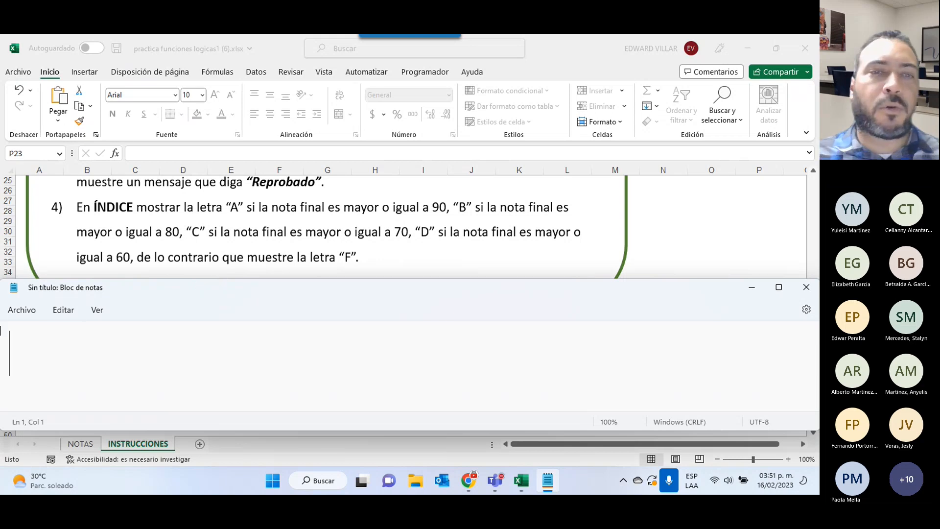
Zoom the blank Bloc de notas document out to 60%.
scroll(212, 331, down, 1)
scroll(210, 333, down, 1)
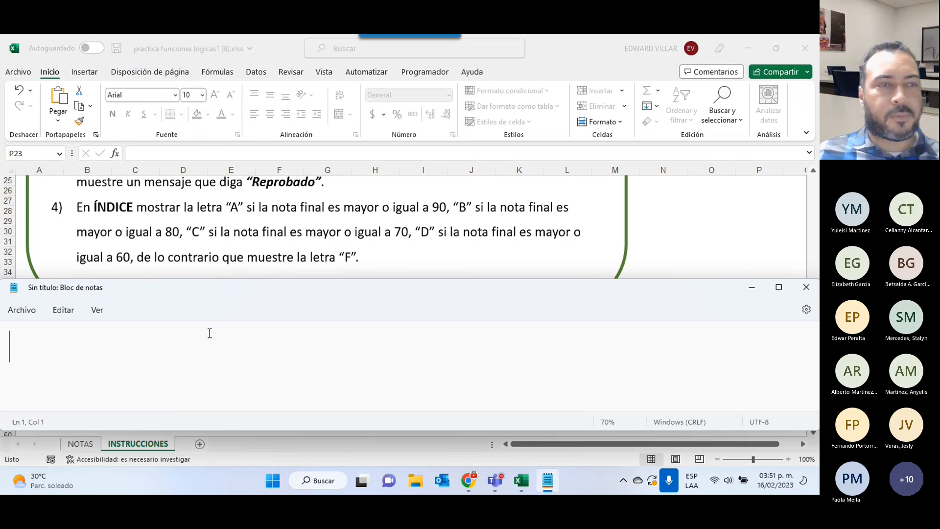
Switch to Chrome and enlarge the MANUAL EXEL INTERMEDIO PDF to 150% to study its nested SI example.
click(466, 482)
click(228, 41)
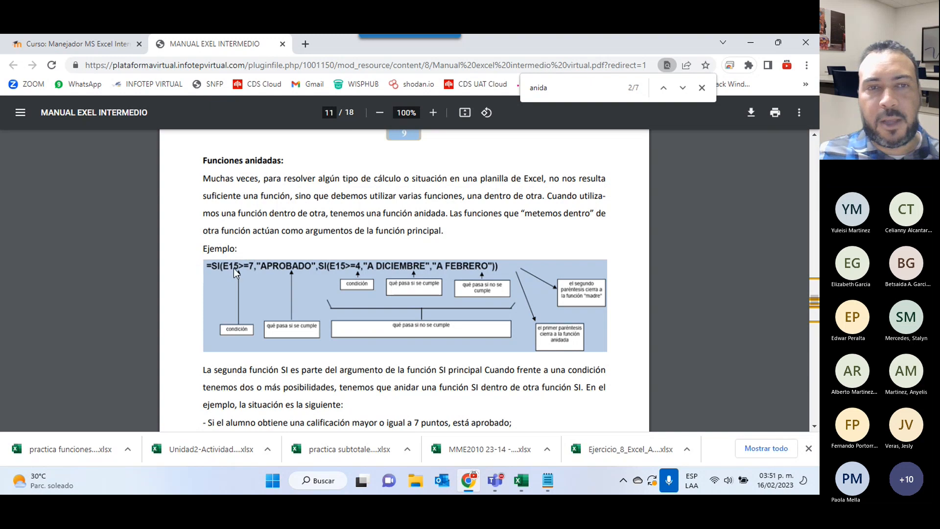
click(433, 113)
click(434, 114)
click(434, 114)
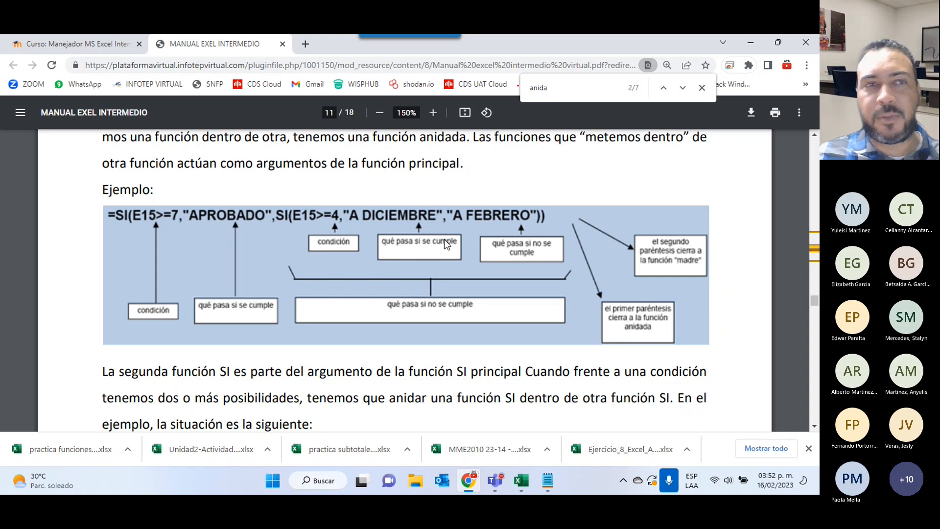
Switch to Bloc de notas and place its window just below the fourth operation on the INSTRUCCIONES sheet.
click(516, 479)
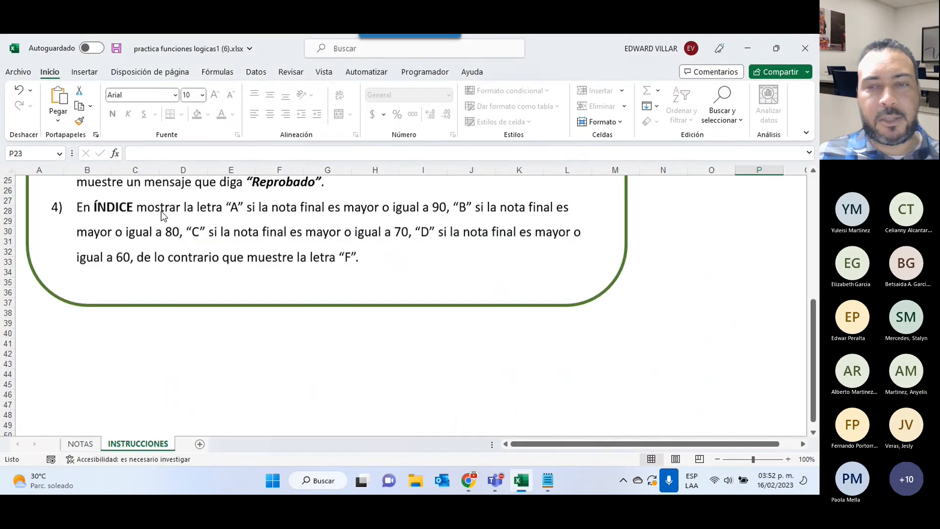
click(548, 481)
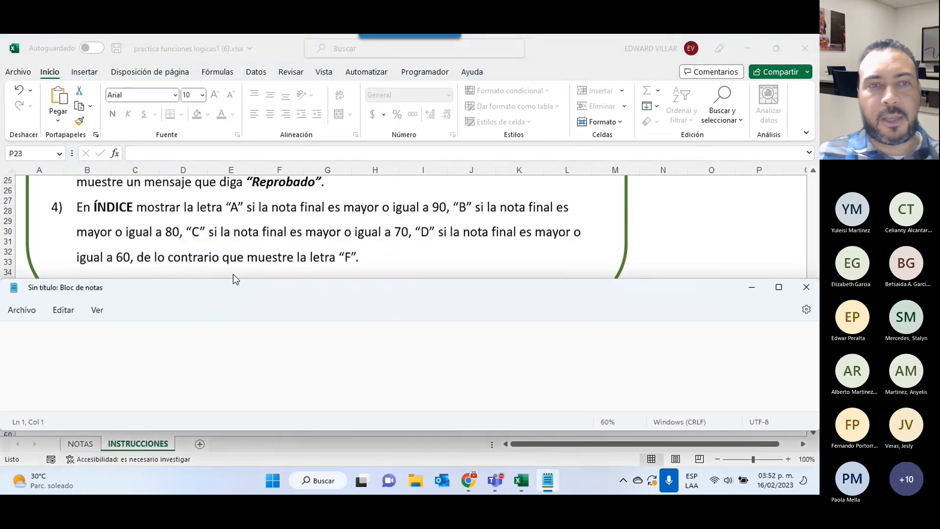
drag(239, 284, 267, 290)
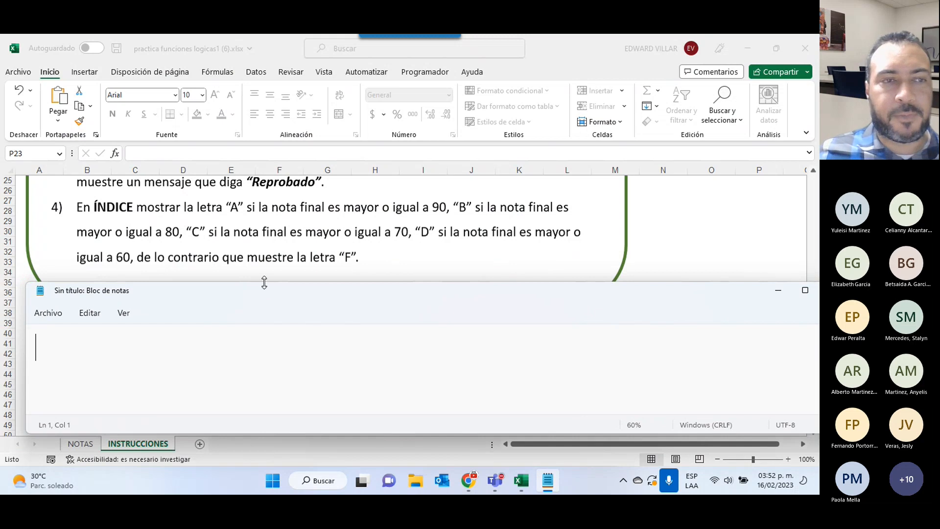
text(=si)
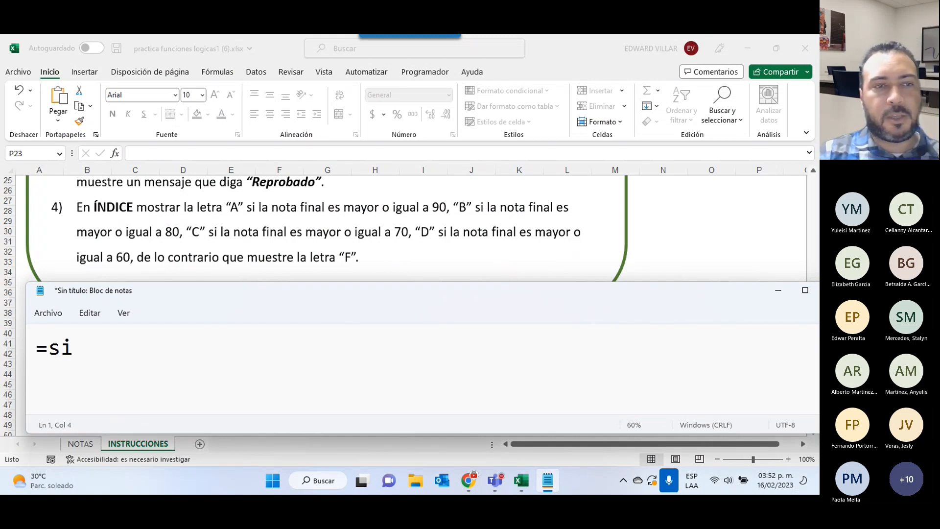
key(BackSpace)
key(BackSpace)
text(SI)
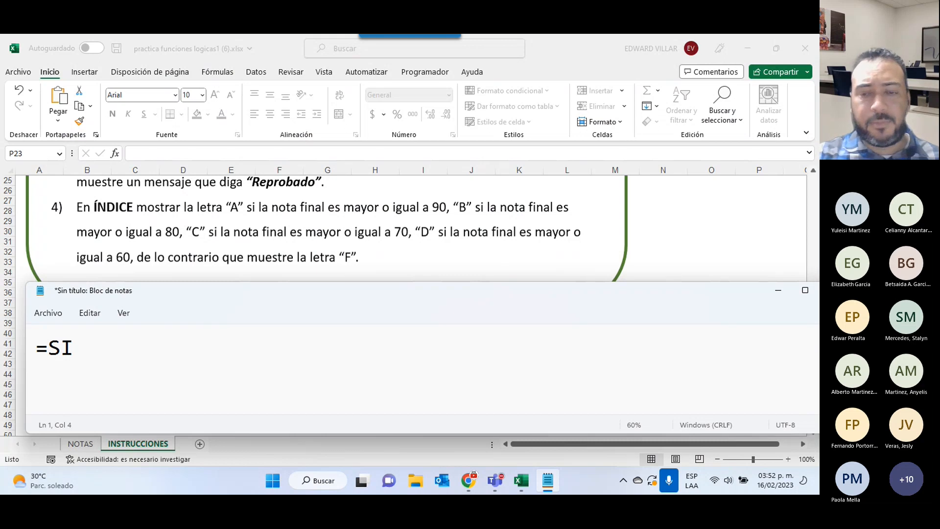
key(BackSpace)
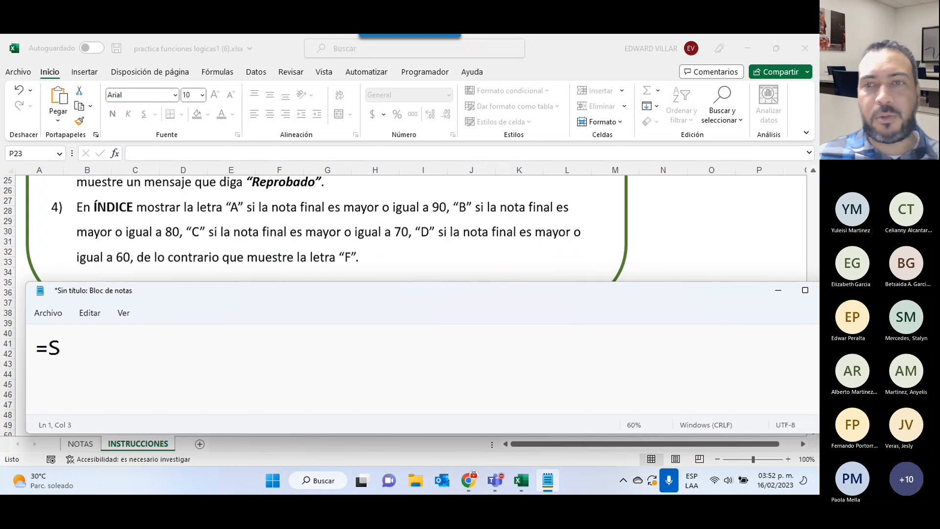
click(778, 290)
On the NOTAS sheet, start a SI formula in P13 under Indice with the condition L13>=90.
click(91, 444)
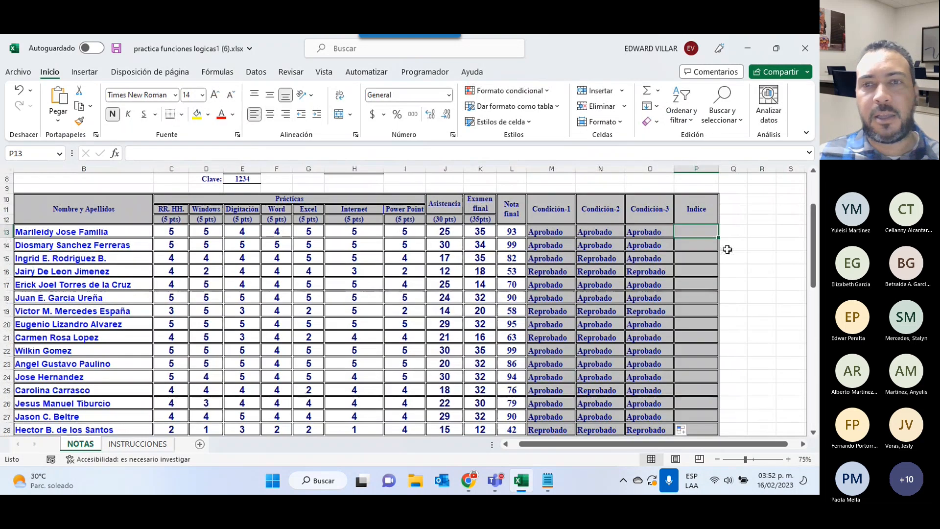
click(540, 233)
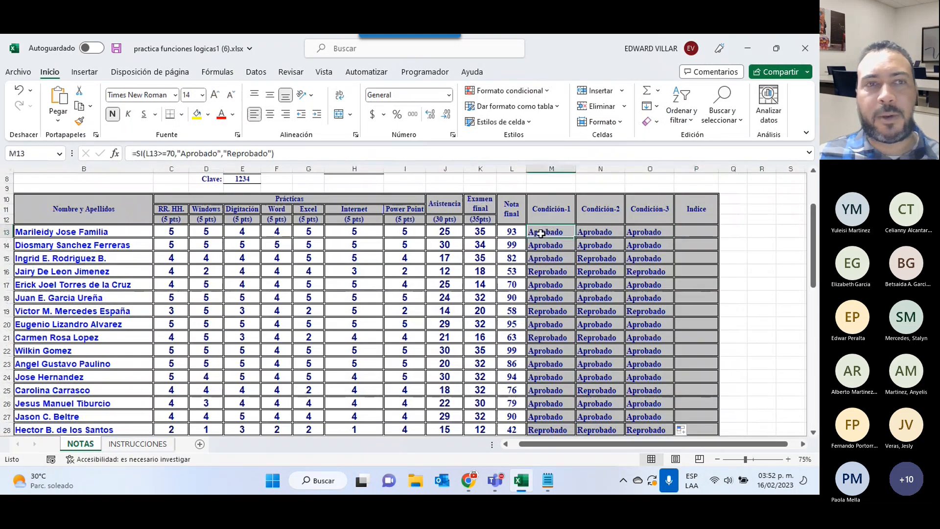
click(690, 231)
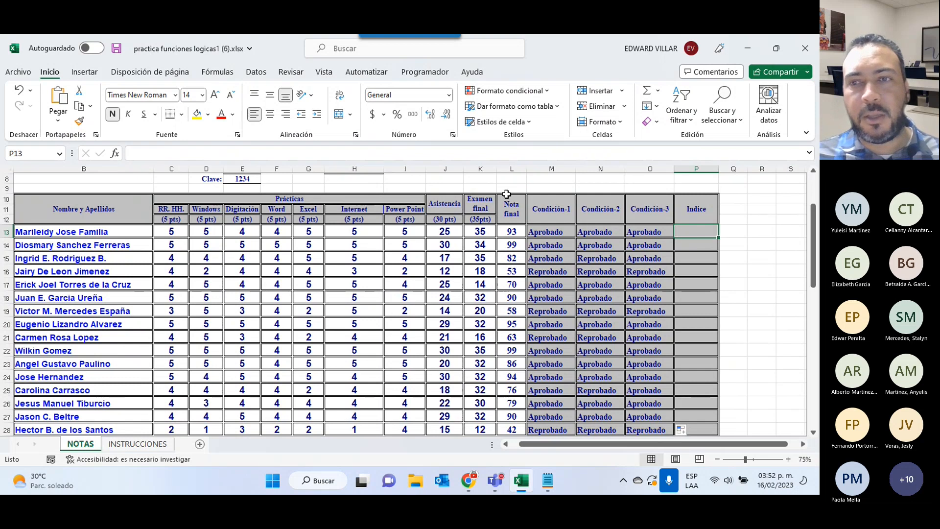
text(=)
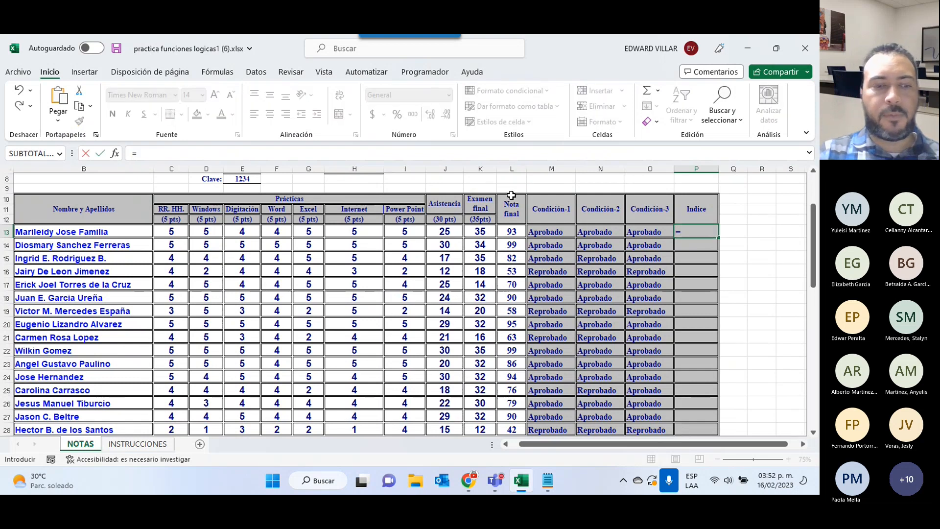
text(si)
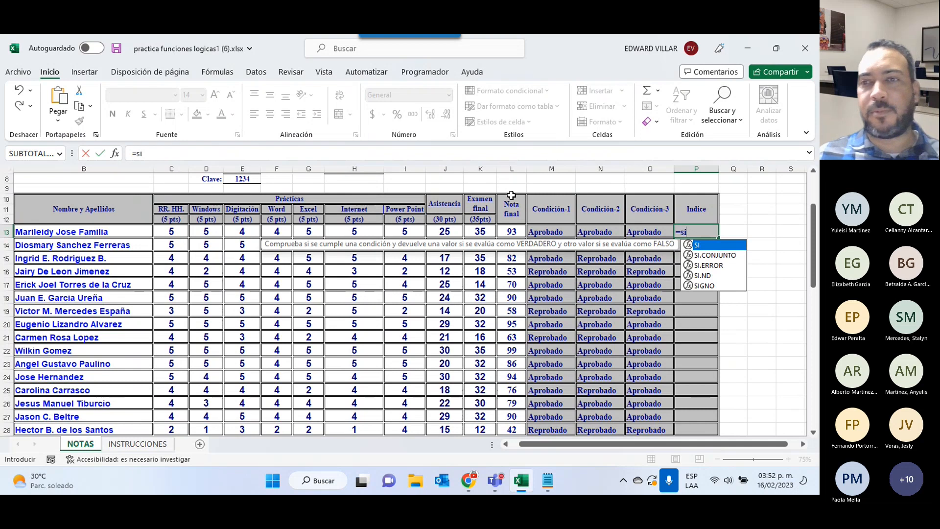
double_click(690, 245)
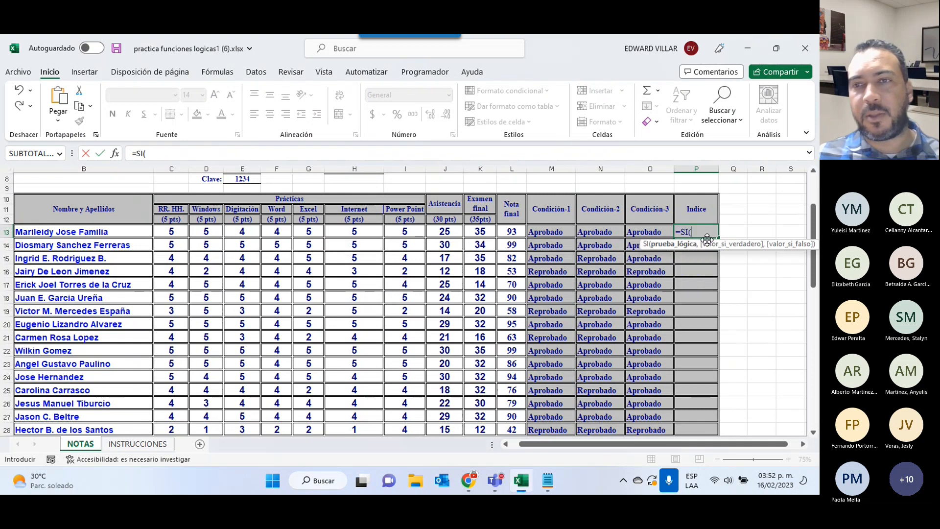
click(507, 234)
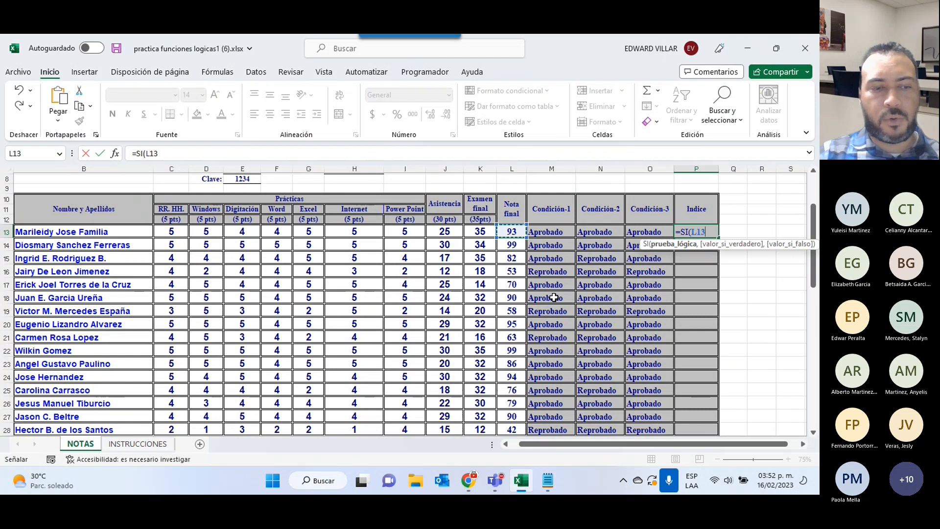
text(>)
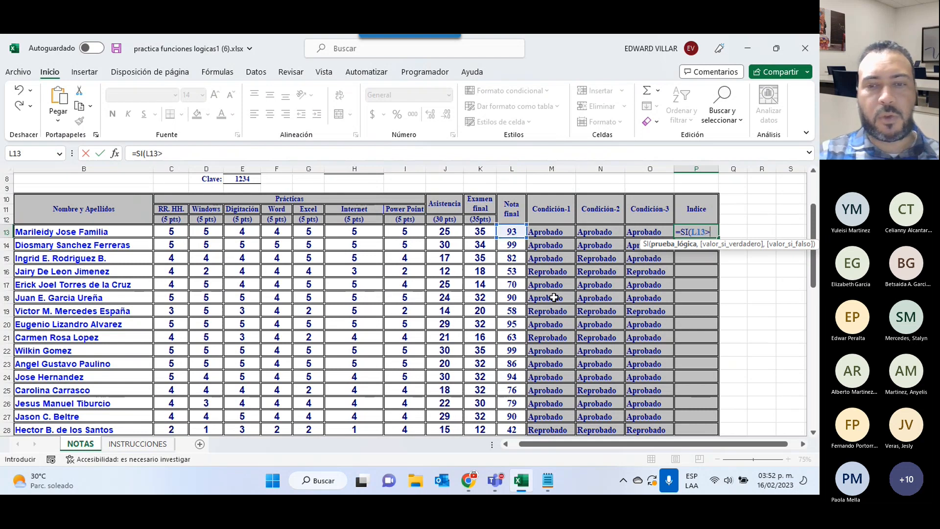
text(=90)
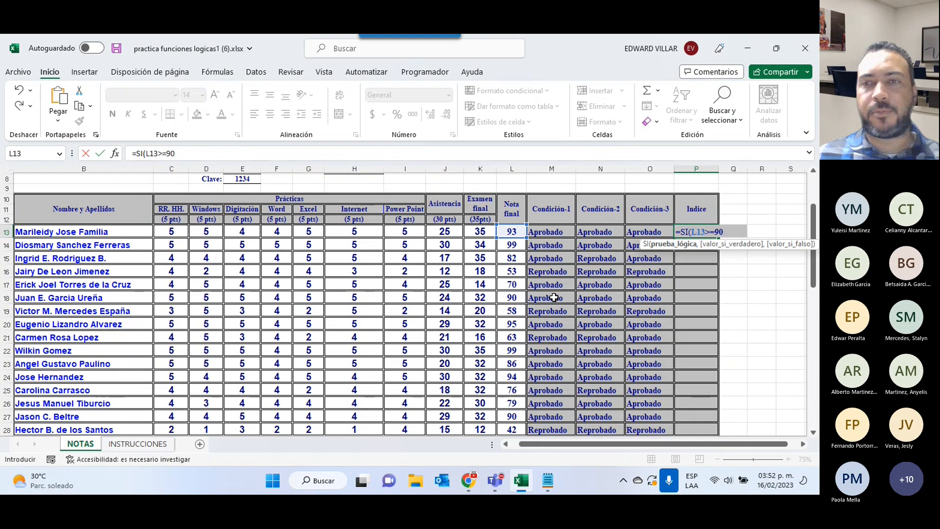
Complete P13's SI formula so it returns "A" when the condition is true and "B" otherwise.
text(,)
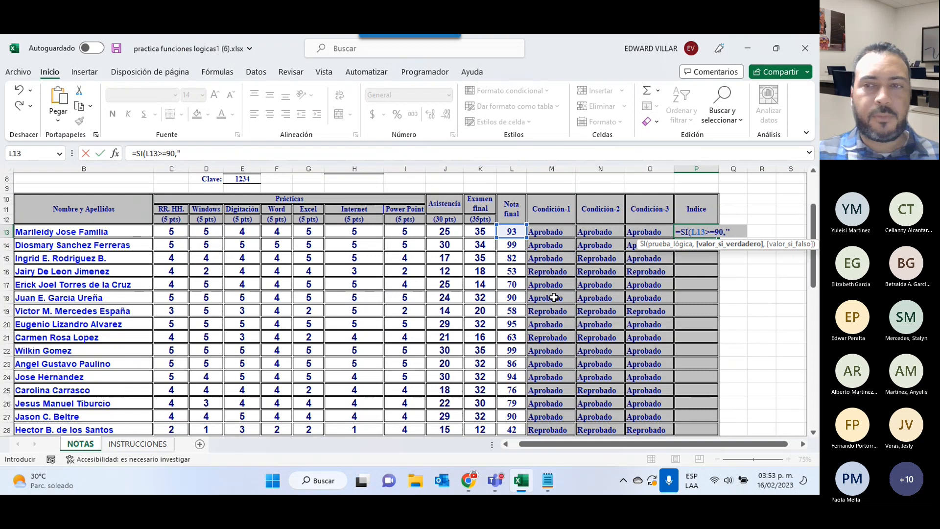
text("A)
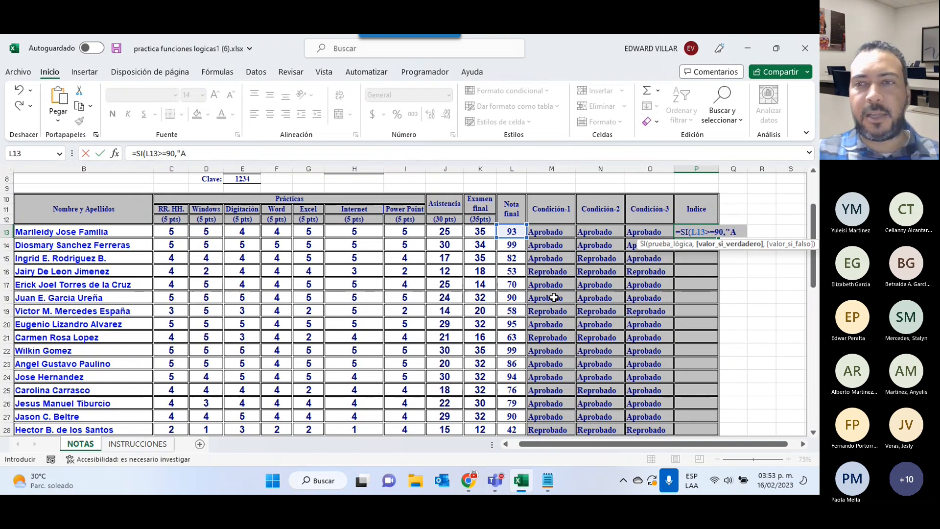
text(")
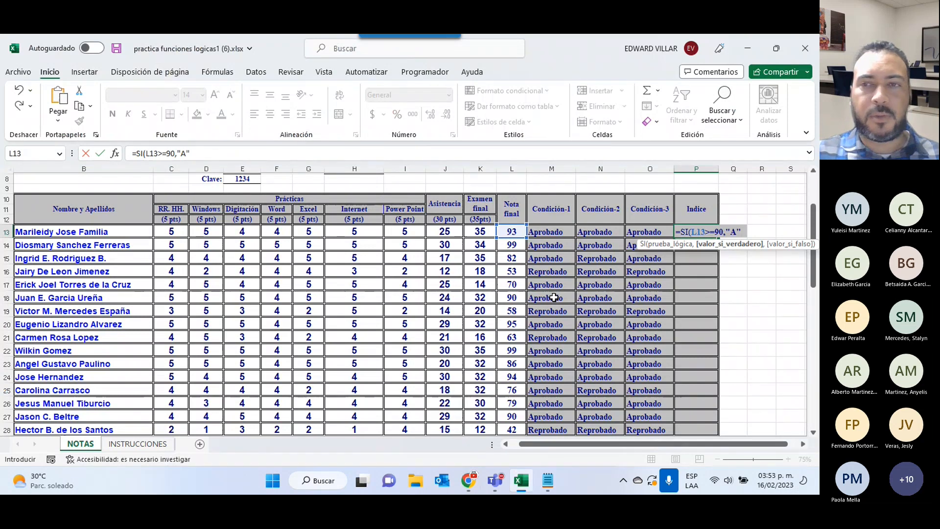
text(,)
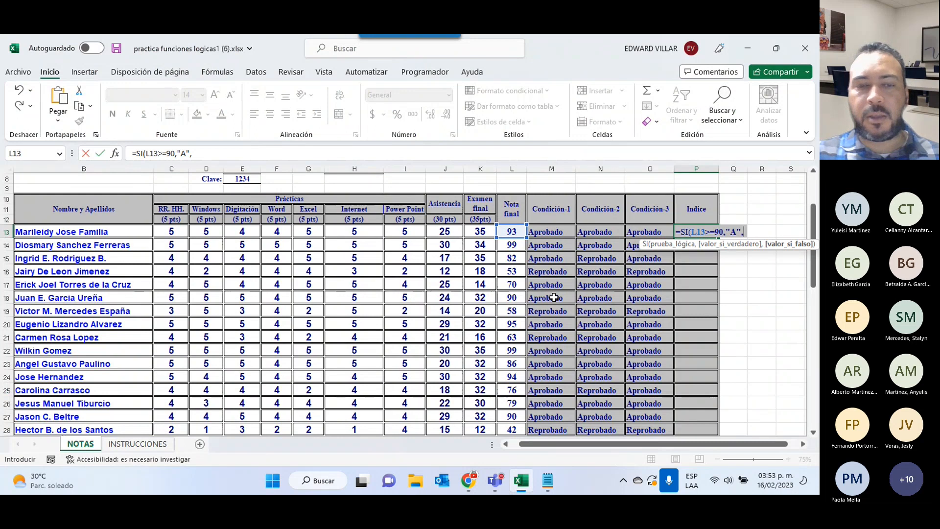
text("B")
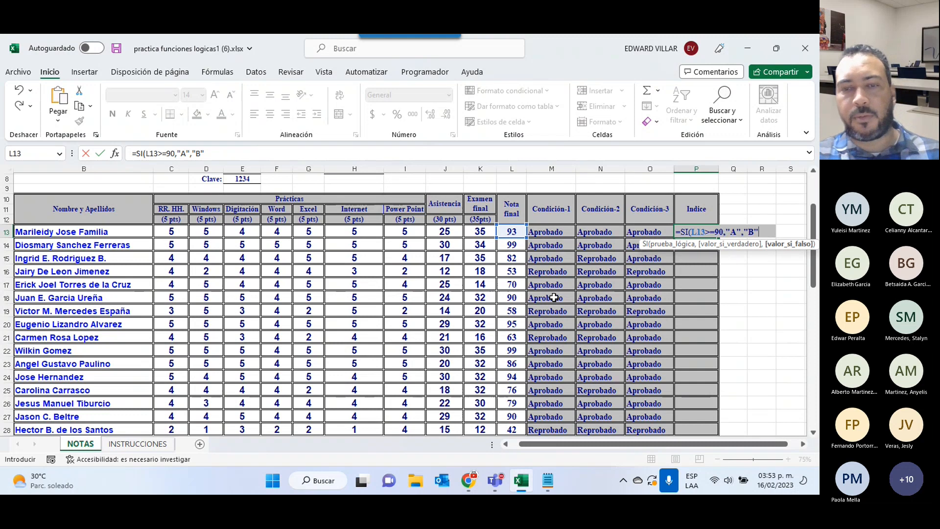
text())
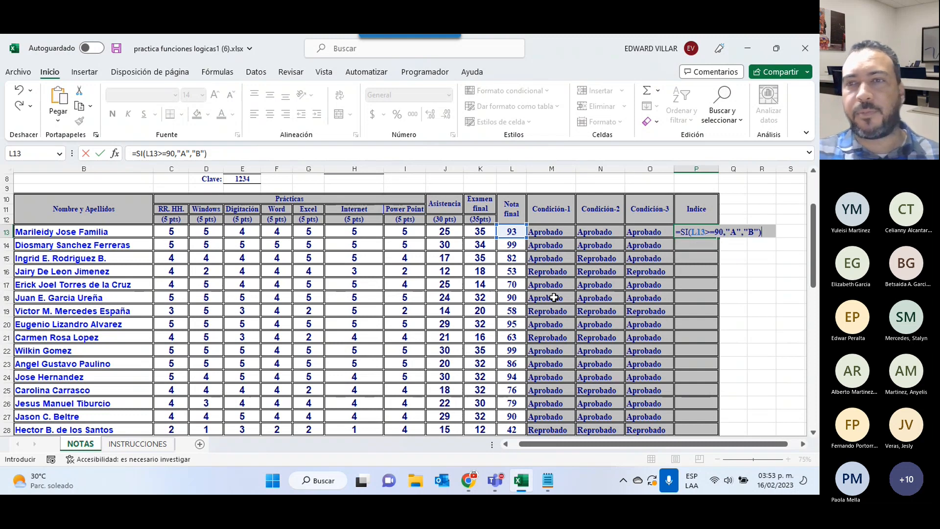
key(Return)
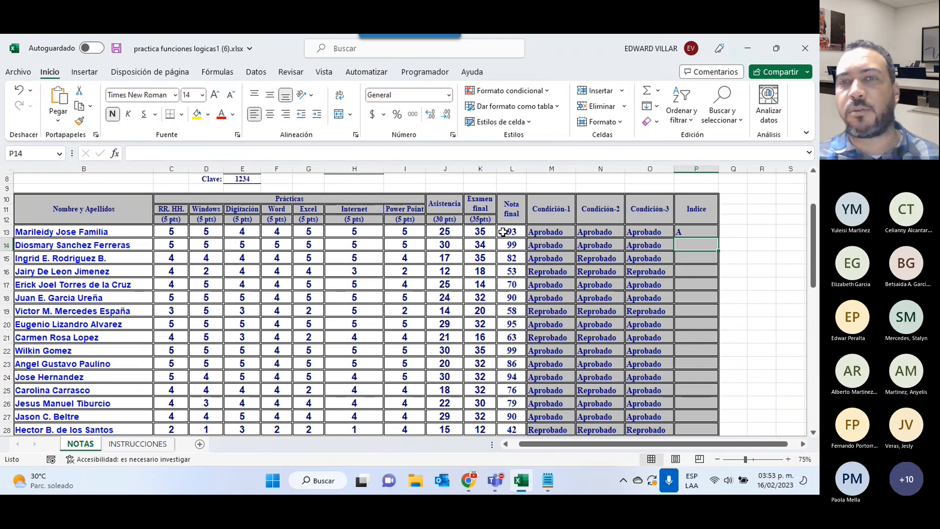
Fill P13's formula down to P20 and check the letters against the final grades in L15, L16, L17 and L19.
click(693, 231)
drag(718, 237, 715, 329)
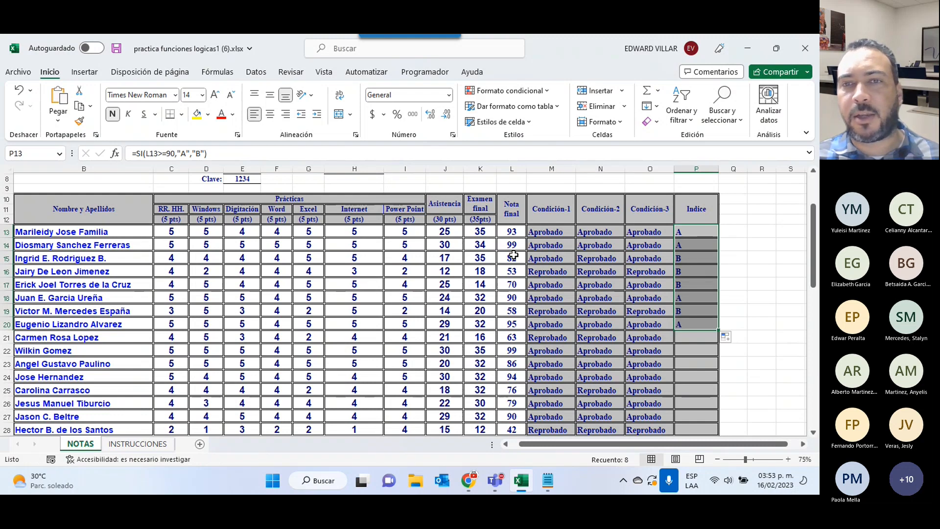
click(517, 255)
click(510, 269)
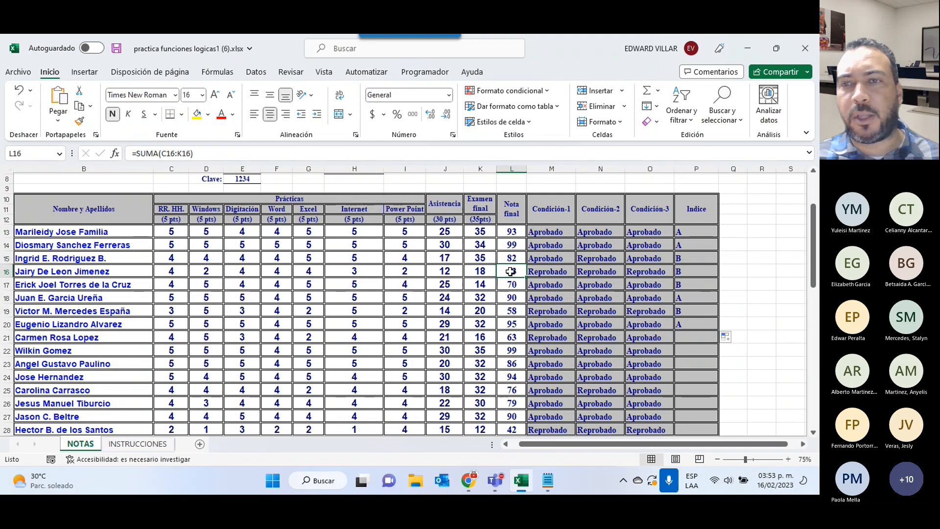
click(517, 285)
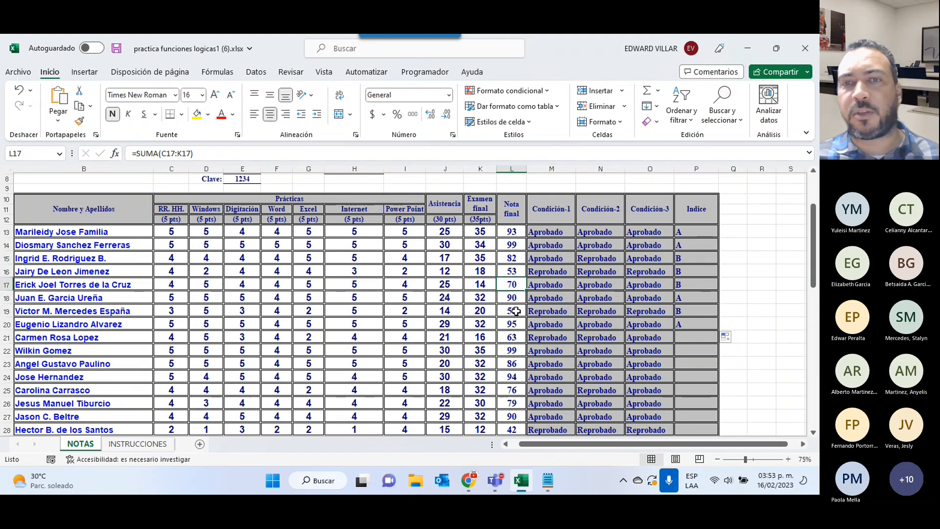
click(510, 313)
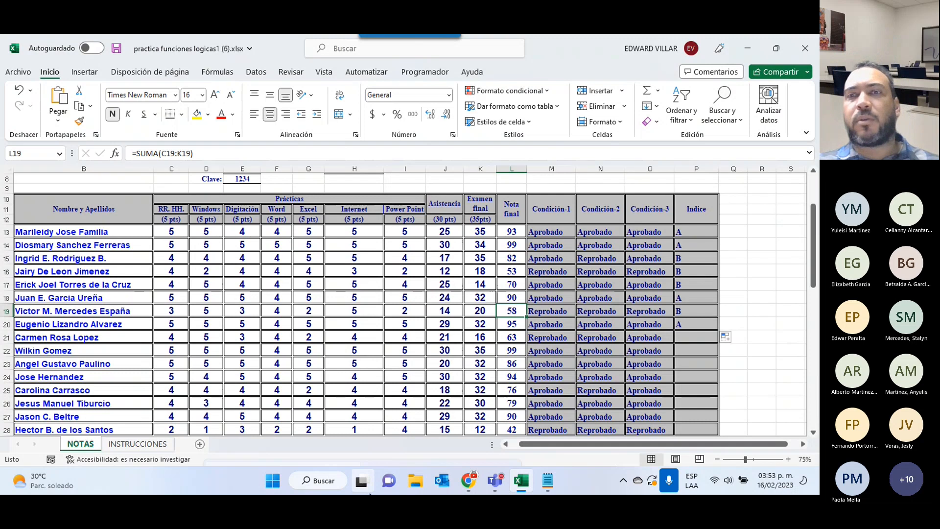
Clear the copied Indice formulas from P14:P20.
mouse_move(368, 481)
drag(685, 246, 692, 324)
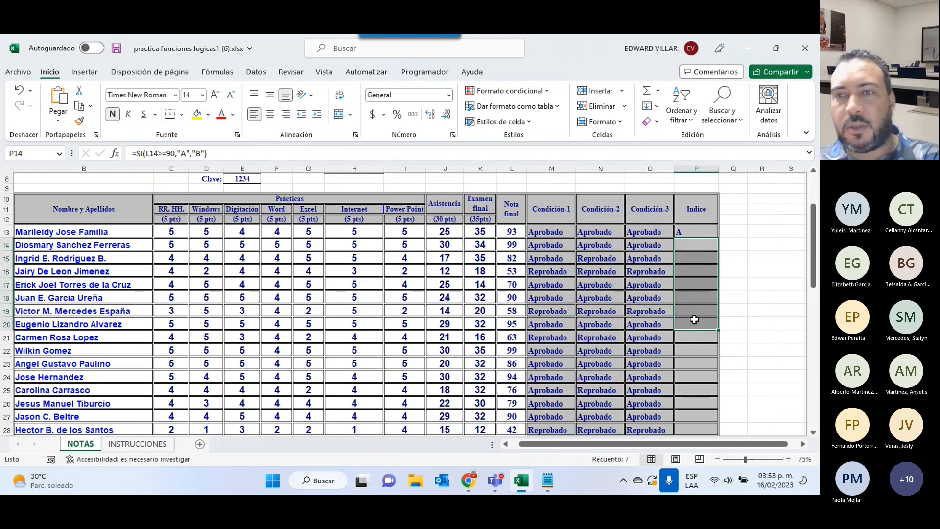
key(Delete)
Copy the entire formula =SI(L13>=90,"A","B") from cell P13.
double_click(698, 231)
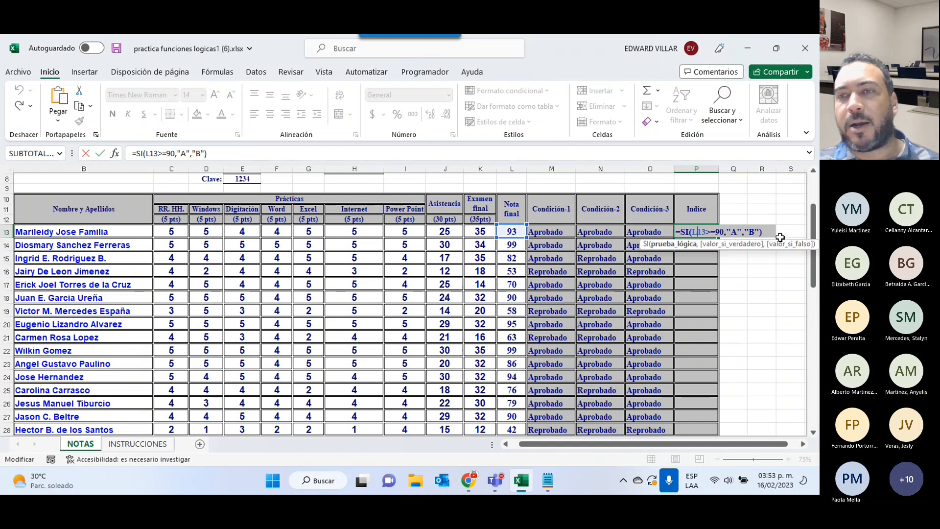
key(ctrl+Return)
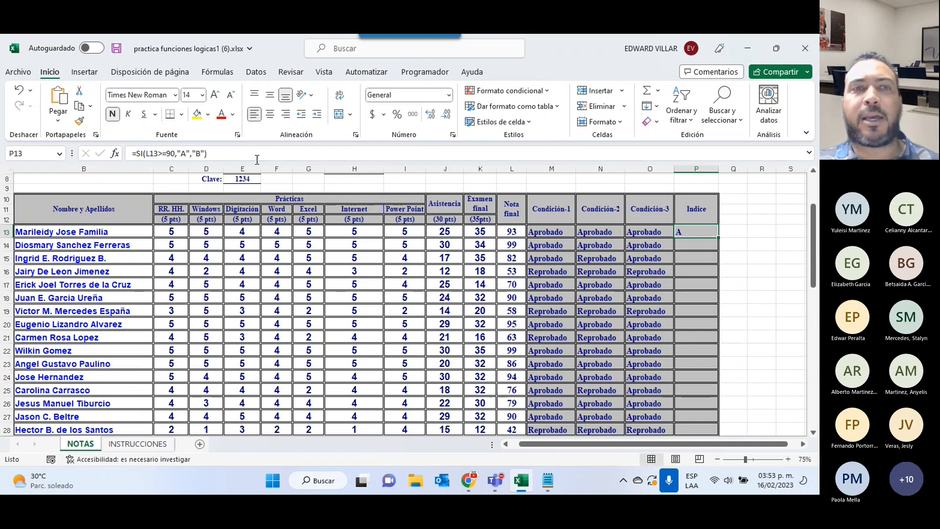
drag(207, 154, 136, 153)
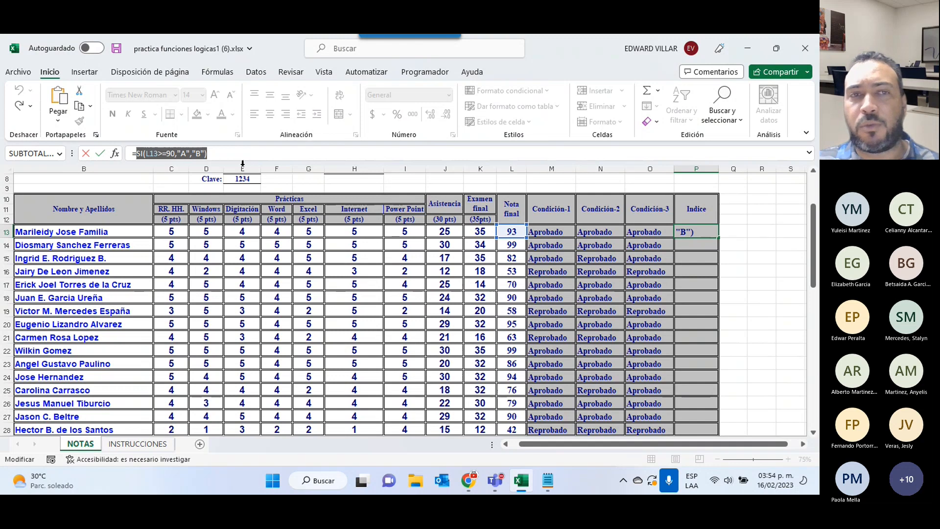
click(234, 150)
drag(208, 152, 84, 151)
key(ctrl+c)
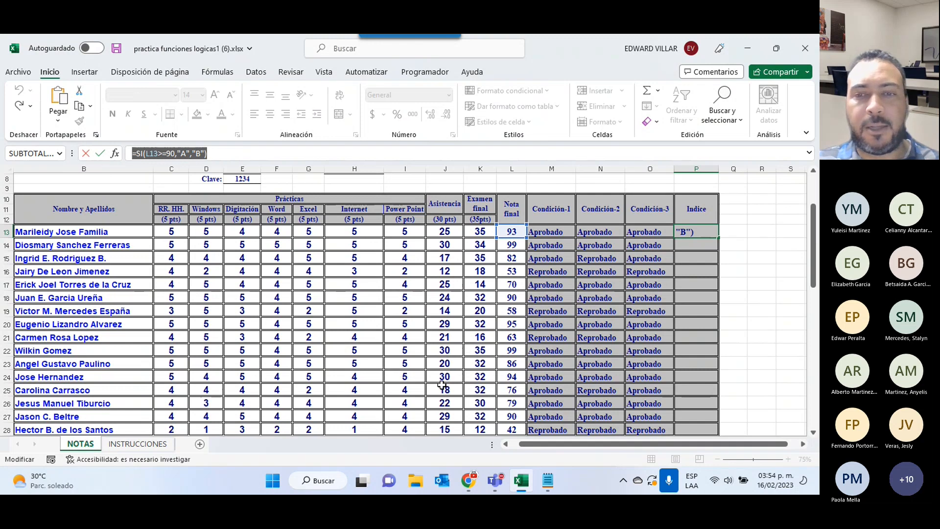
Display the INSTRUCCIONES sheet in Excel and replace the text in Bloc de notas with the copied formula =SI(L13>=90,"A","B").
click(556, 480)
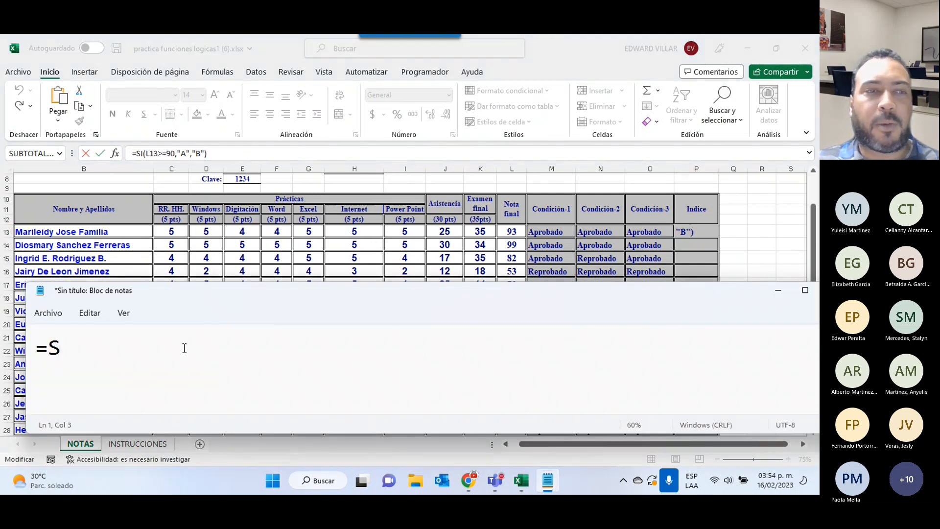
click(145, 453)
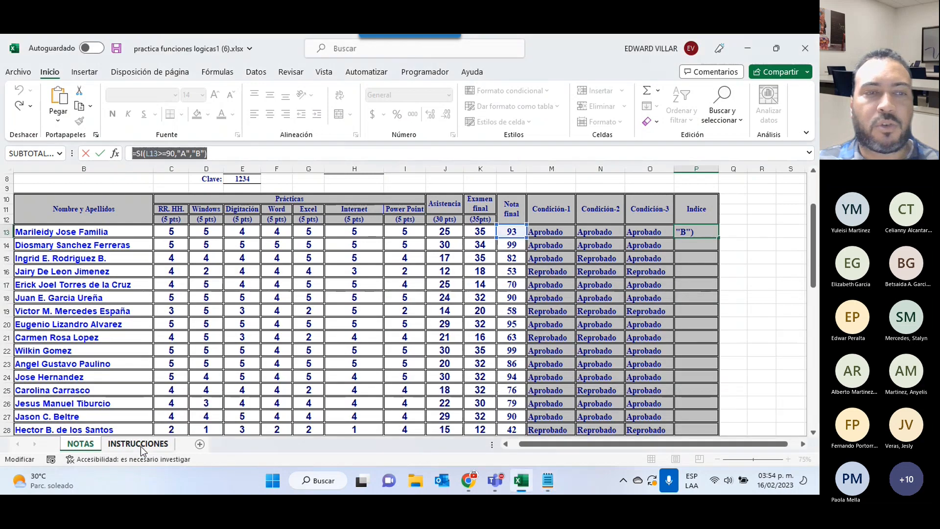
click(137, 443)
click(548, 481)
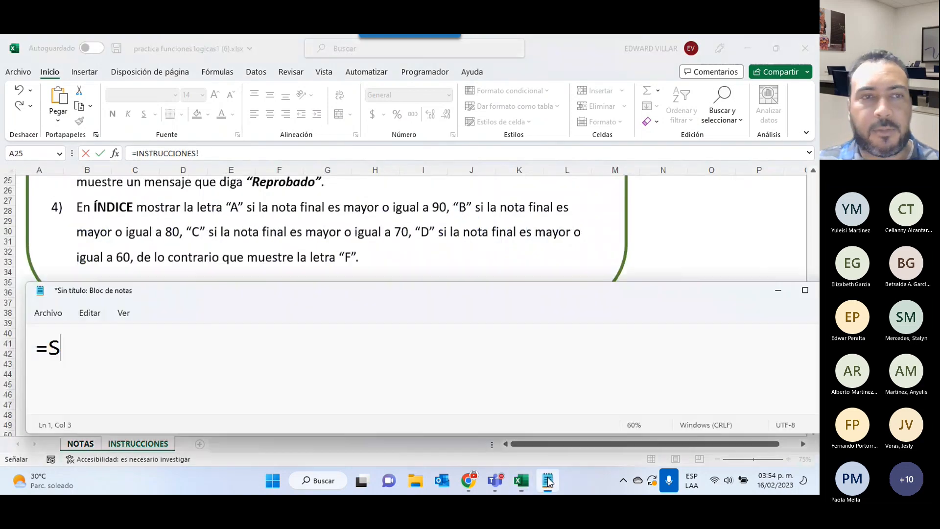
drag(190, 346, 2, 315)
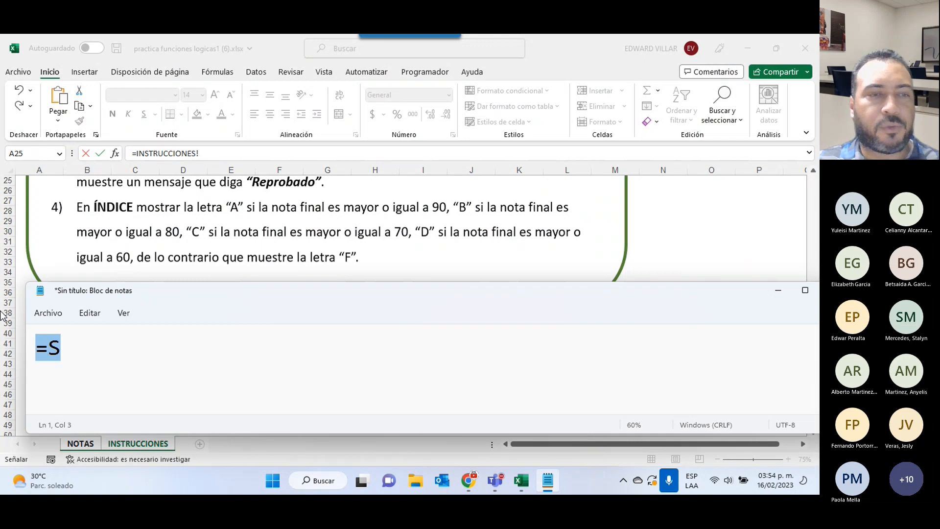
key(ctrl+v)
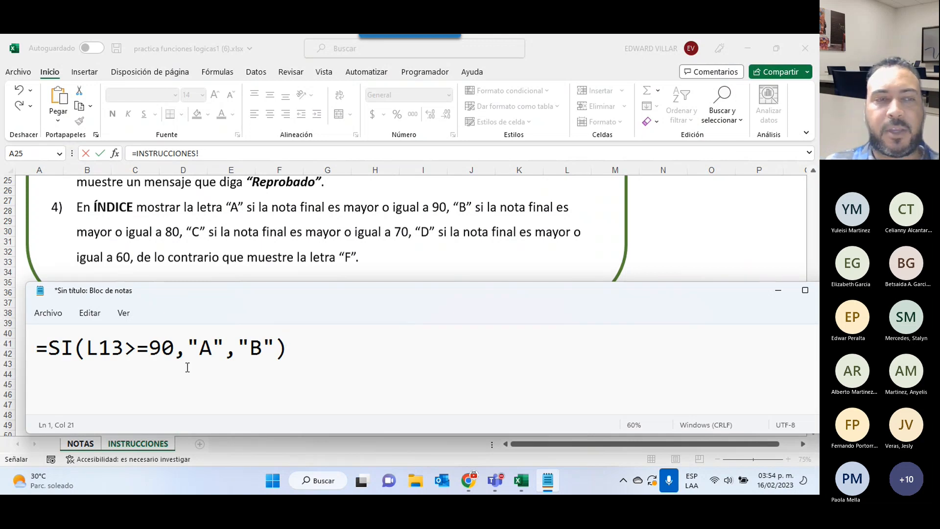
Copy the SI function without its equals sign and paste it over the "B" argument to nest a second SI.
drag(49, 347, 295, 358)
key(ctrl+c)
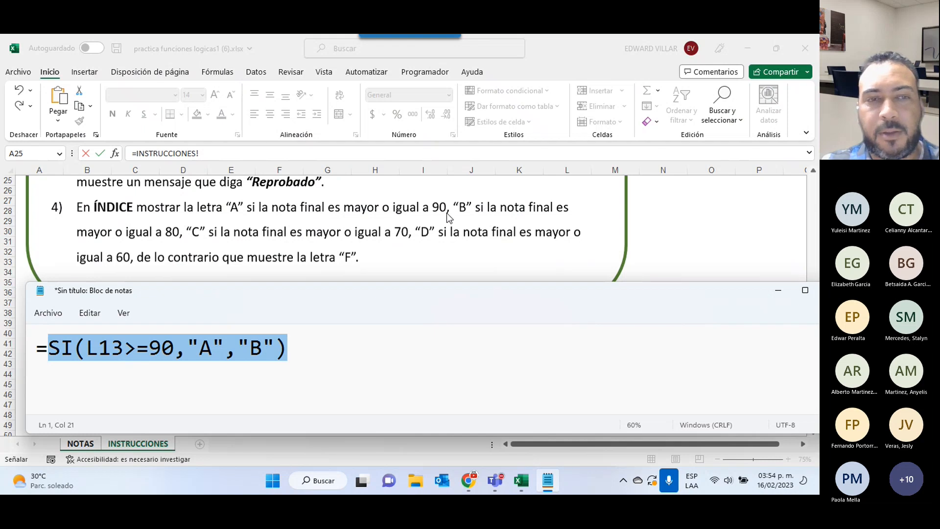
drag(87, 349, 275, 349)
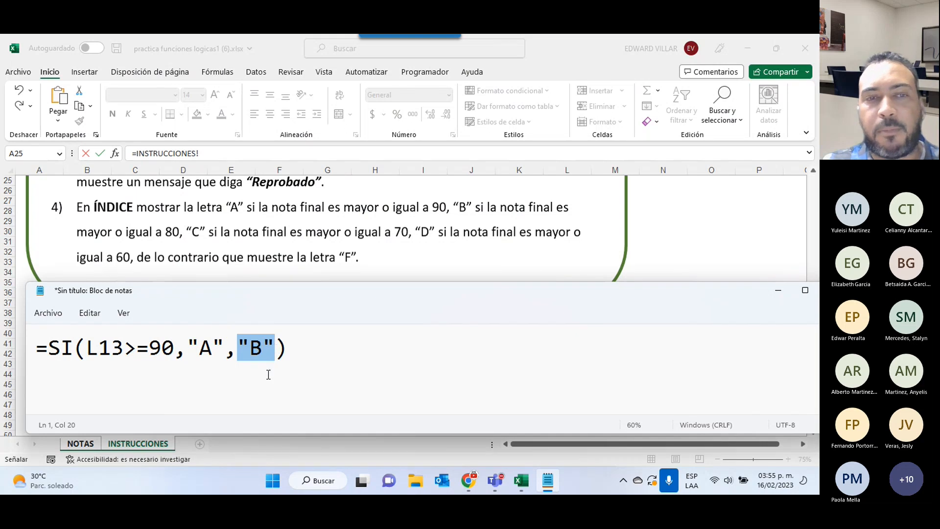
right_click(256, 347)
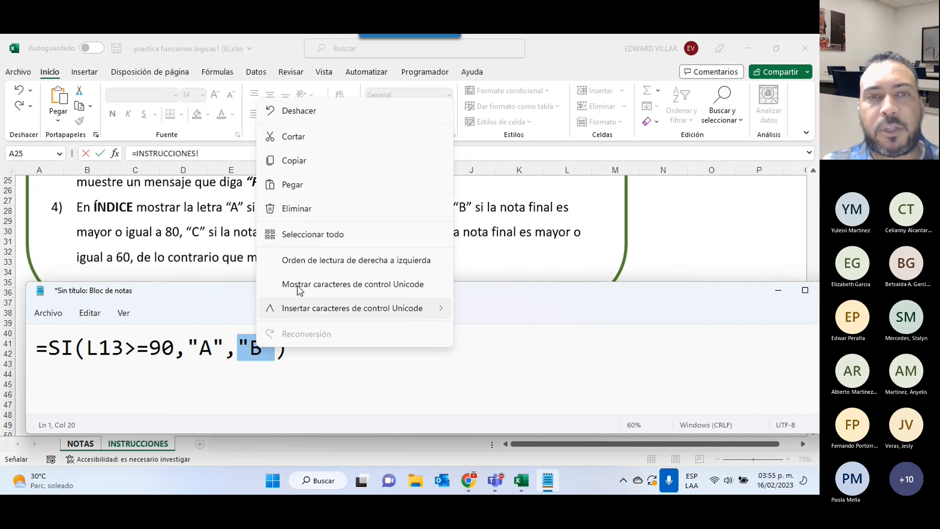
click(293, 184)
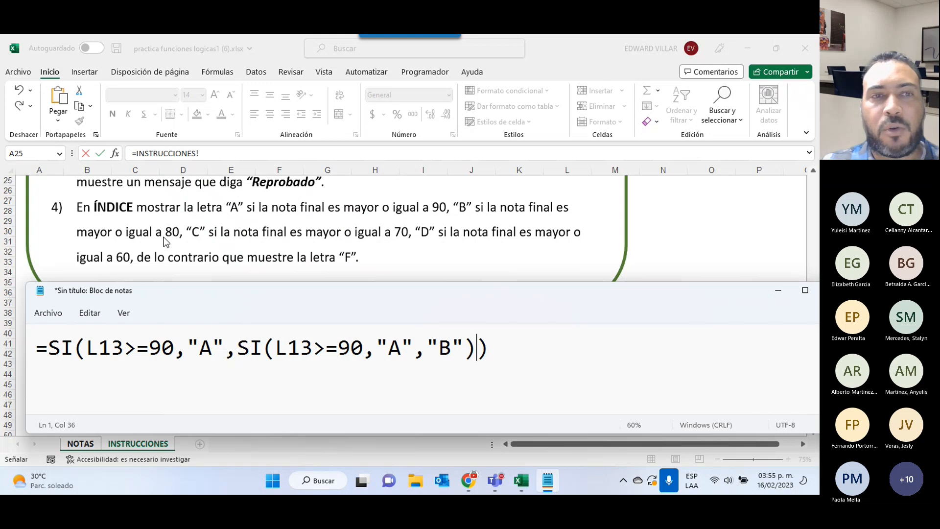
Change the second SI so it tests L13>=80 and returns "B" when the condition is true.
click(350, 353)
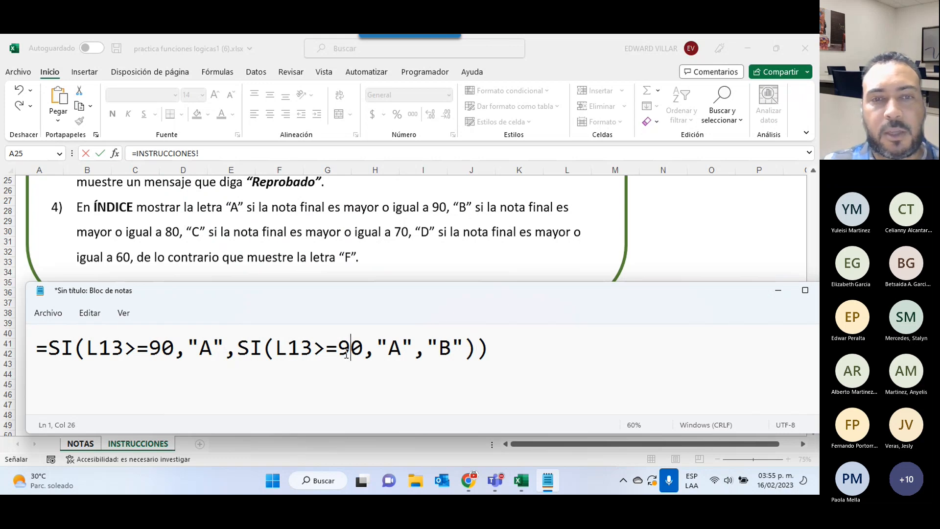
key(BackSpace)
text(8)
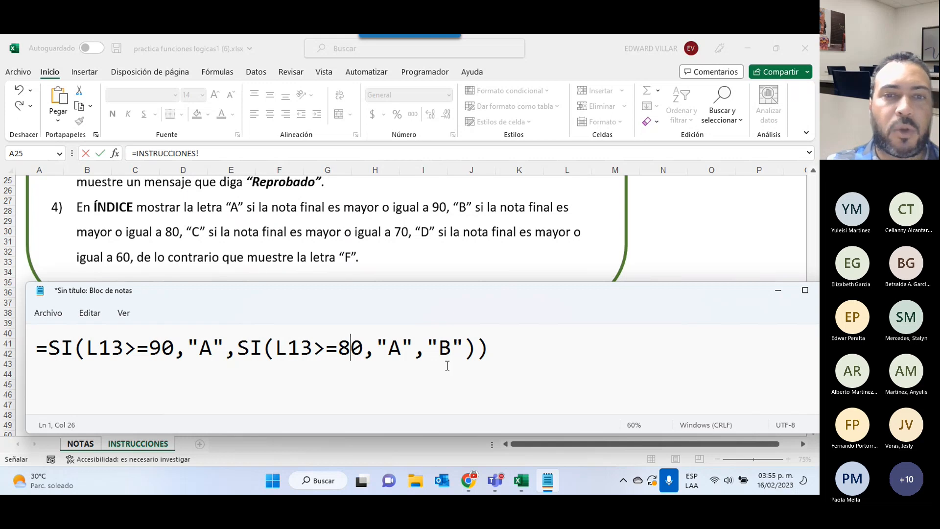
click(395, 342)
key(Delete)
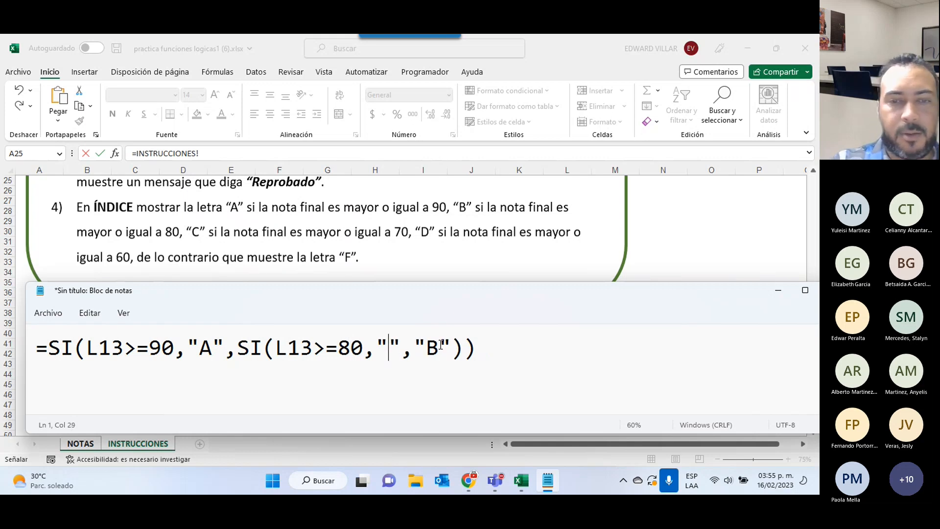
text(b)
key(BackSpace)
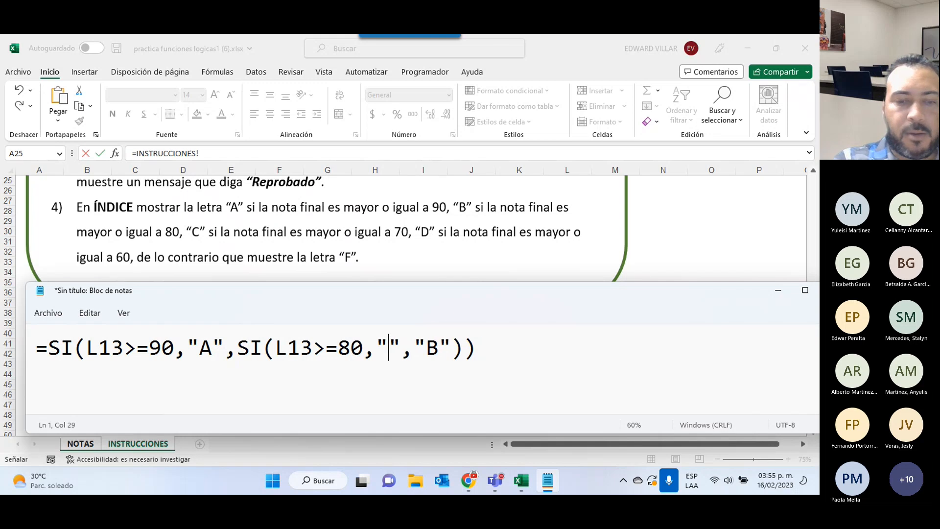
text(B)
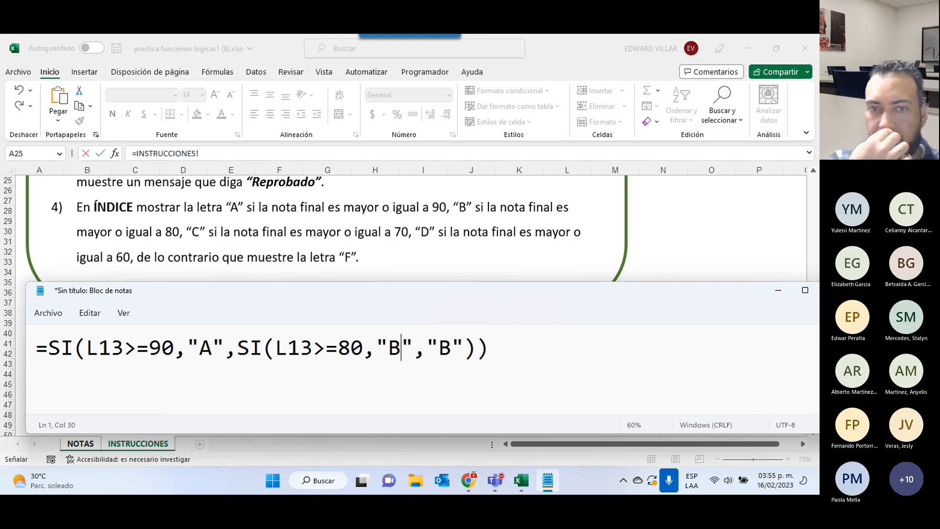
click(378, 346)
drag(378, 346, 421, 344)
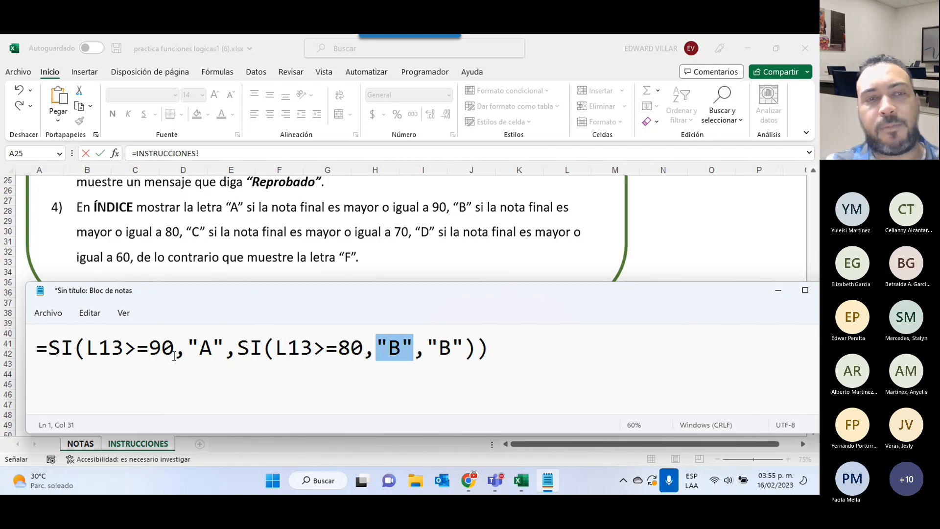
drag(260, 344, 370, 353)
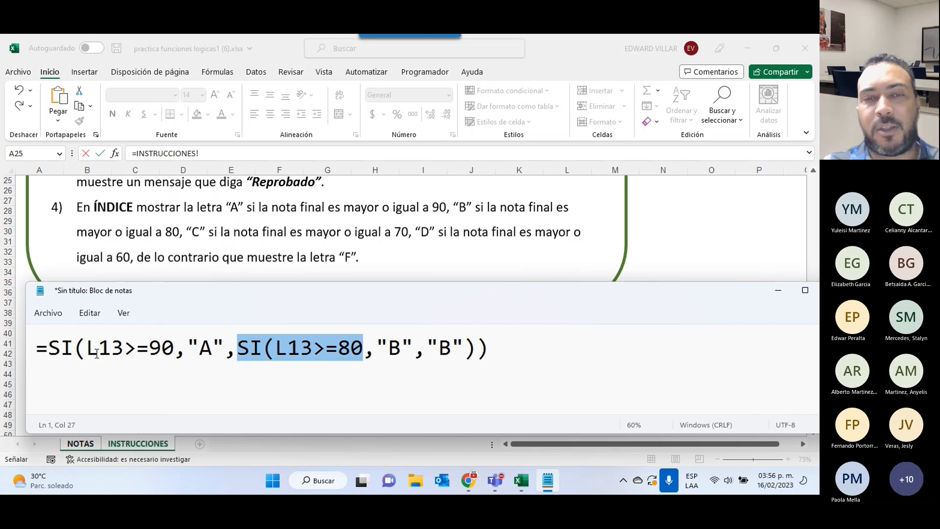
Nest a third SI in place of the final "B" argument, testing L13>=70 and returning "C" when true.
drag(432, 343, 460, 343)
right_click(450, 349)
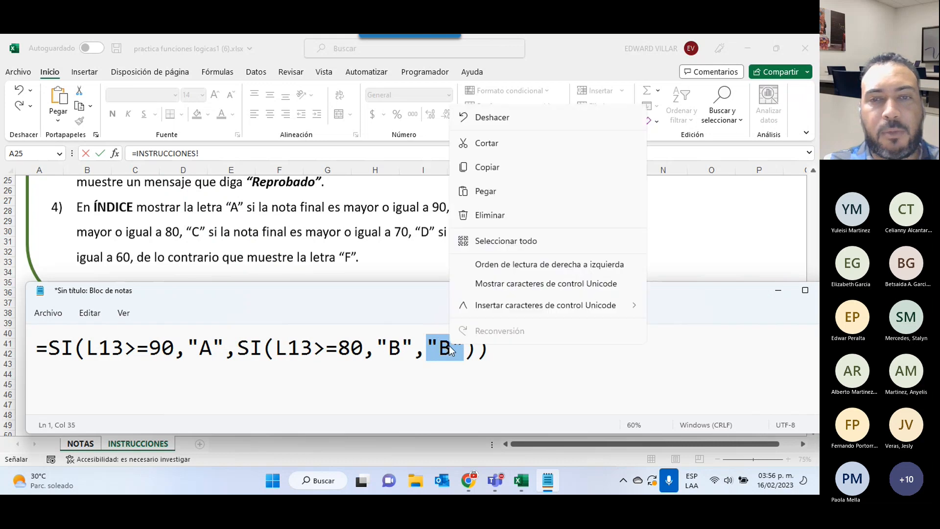
click(480, 191)
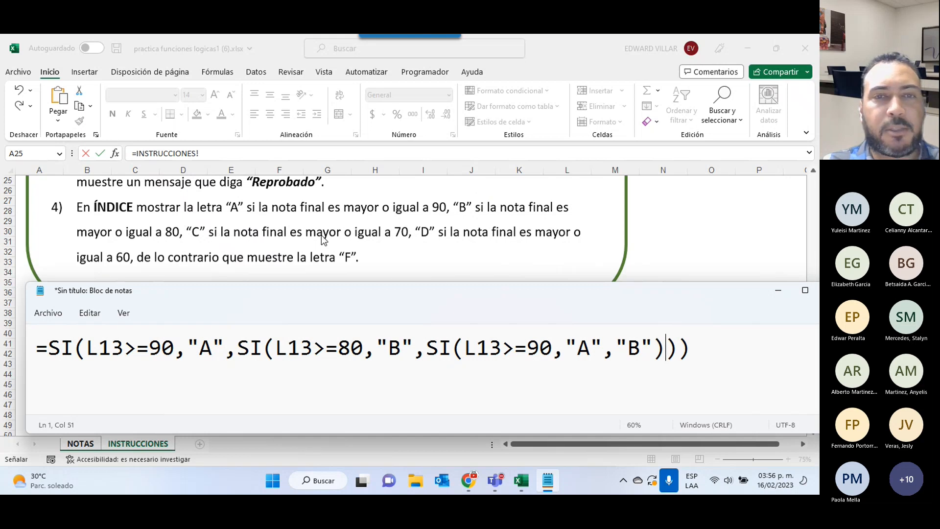
click(528, 347)
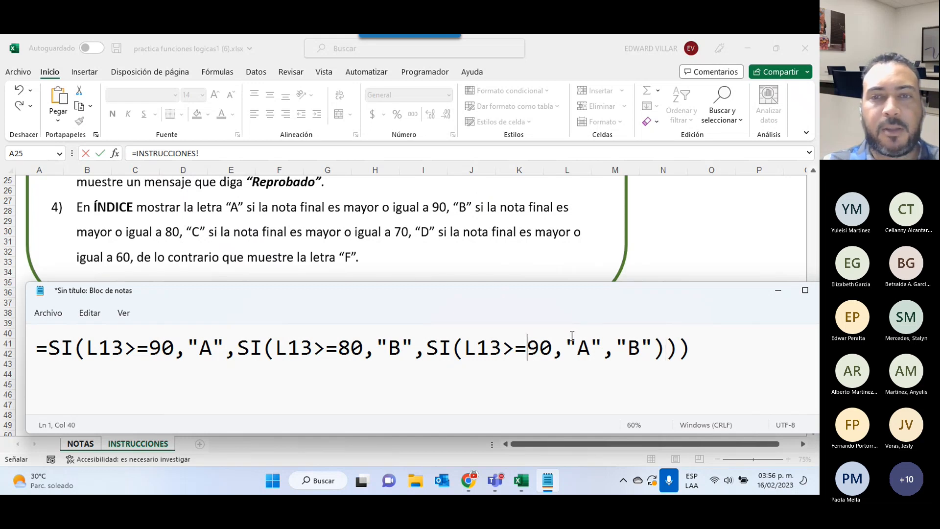
key(Delete)
text(7)
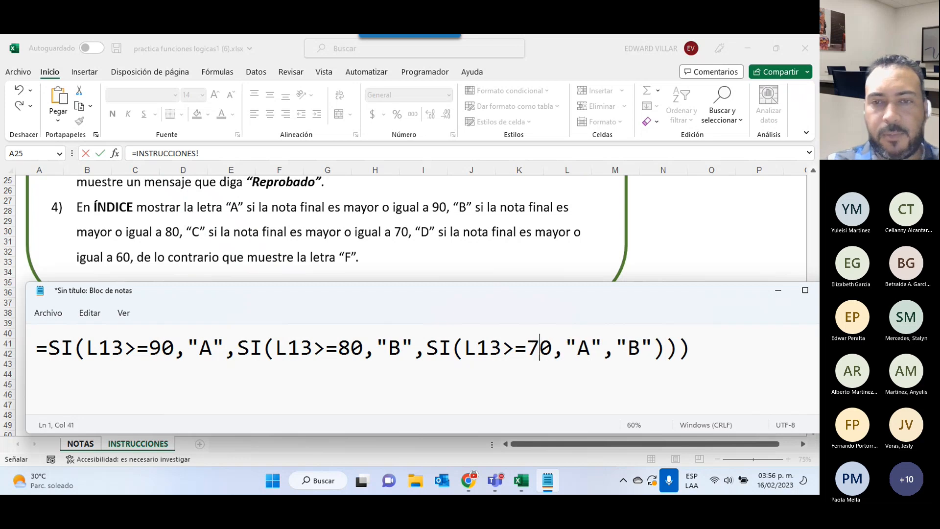
key(Right)
key(Delete)
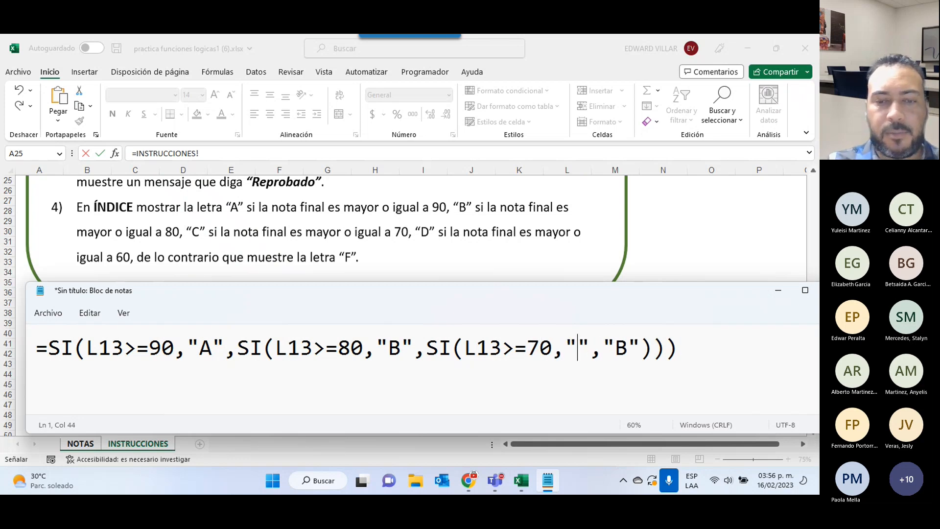
text(C)
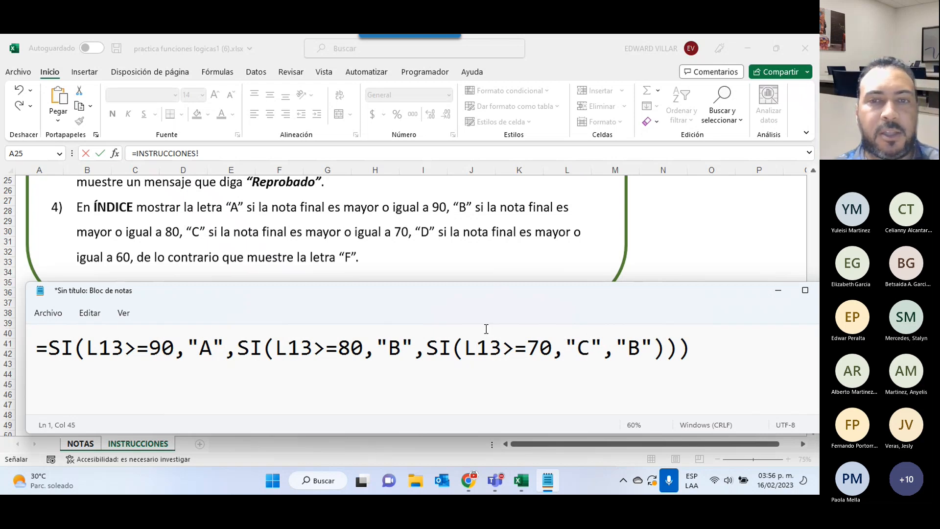
Replace the "B" argument that follows "C" with another pasted copy of the SI function.
drag(654, 348, 693, 347)
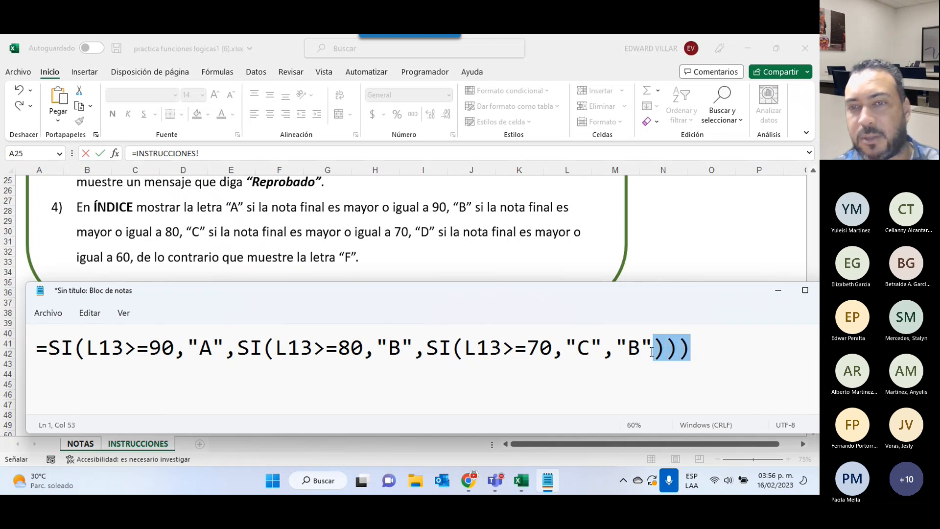
drag(615, 346, 657, 345)
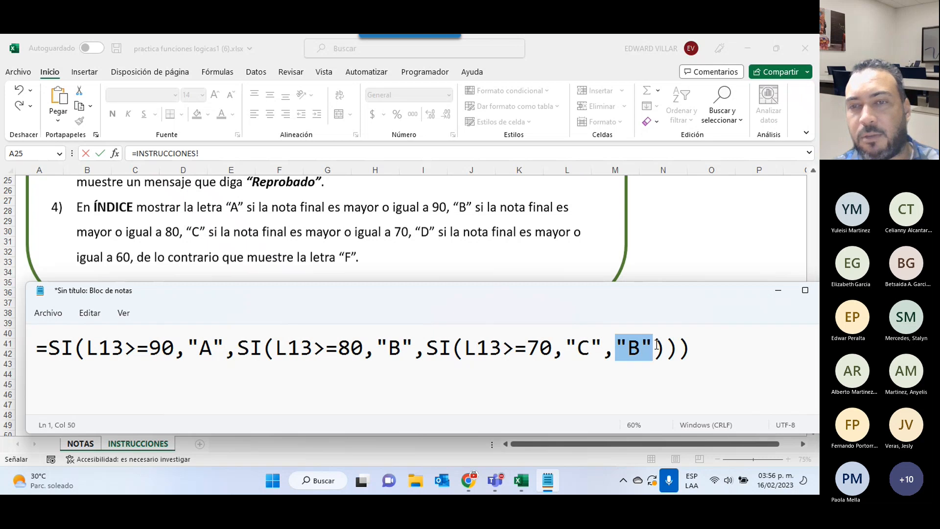
right_click(625, 347)
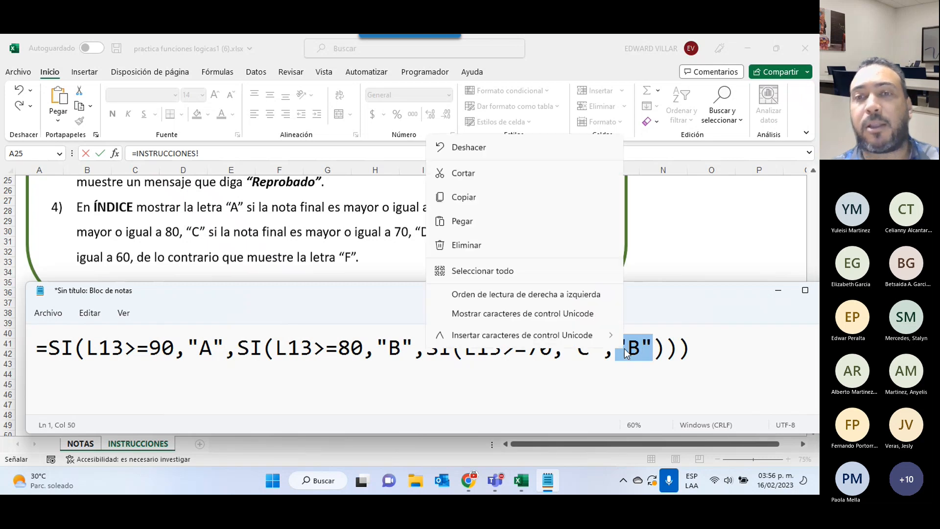
click(524, 202)
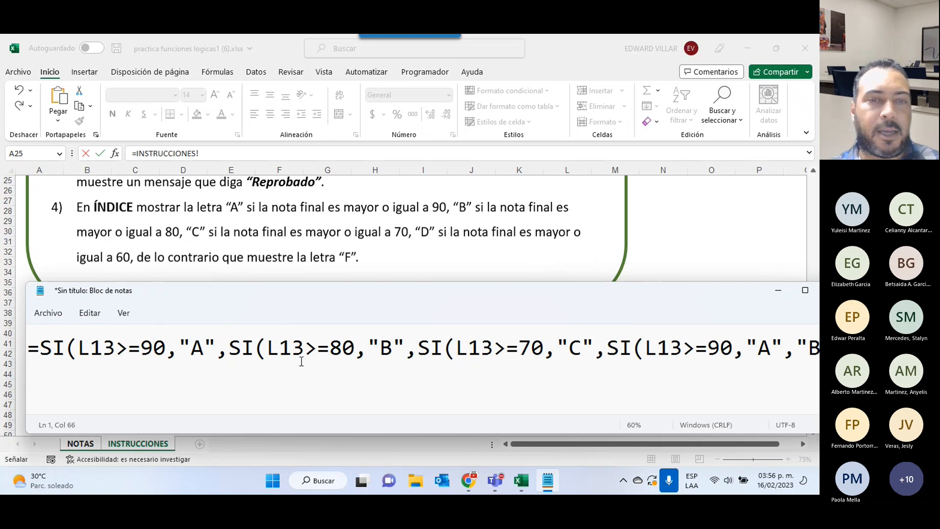
Change the fourth SI so it tests L13>=60, returning "D" when true and "F" otherwise.
scroll(301, 361, down, 2)
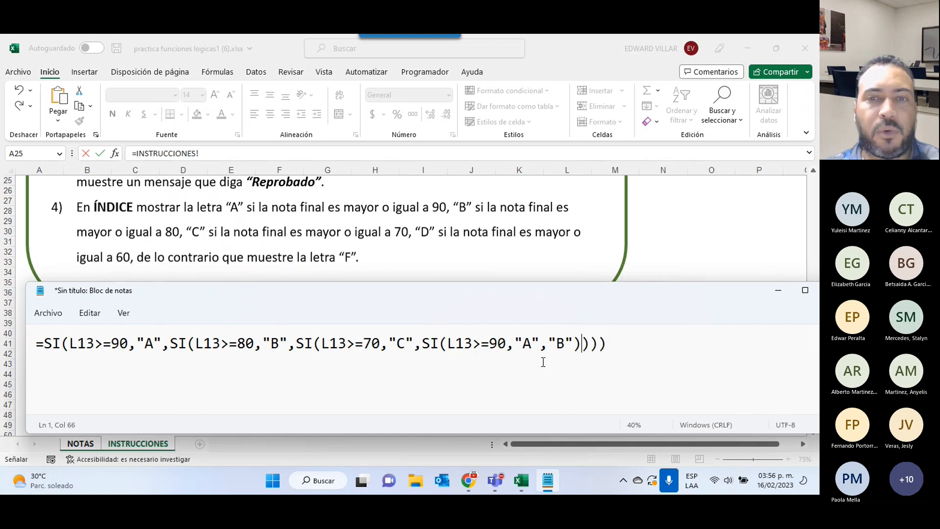
click(489, 344)
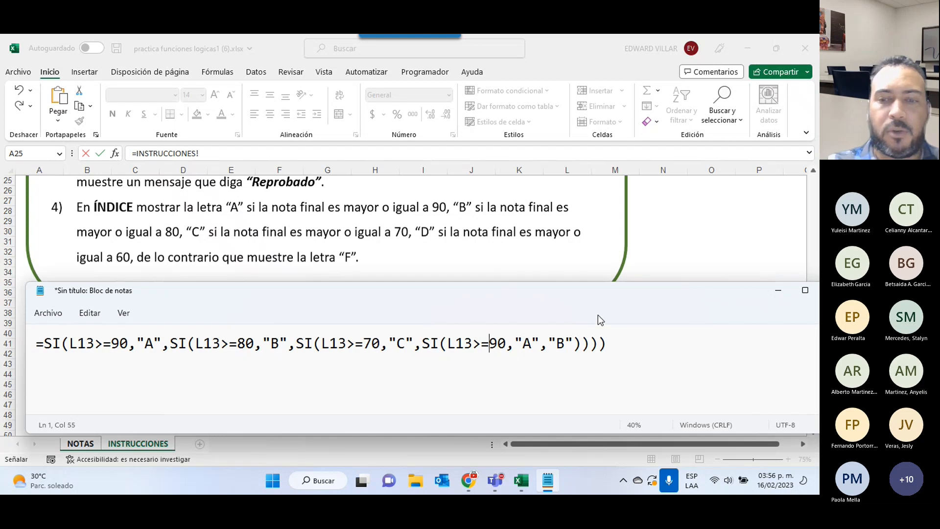
key(Delete)
text(6)
key(Right)
key(Right)
key(Right)
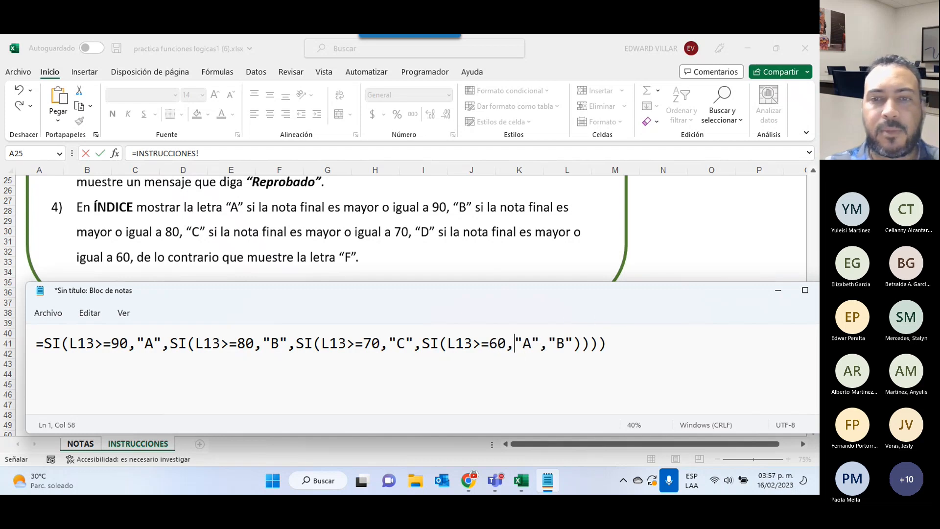
key(Delete)
text(D)
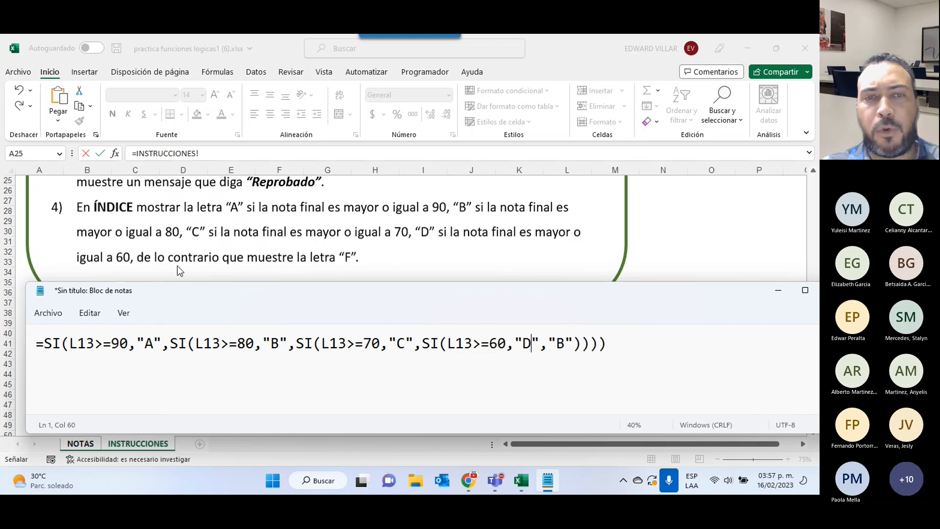
drag(556, 341, 566, 341)
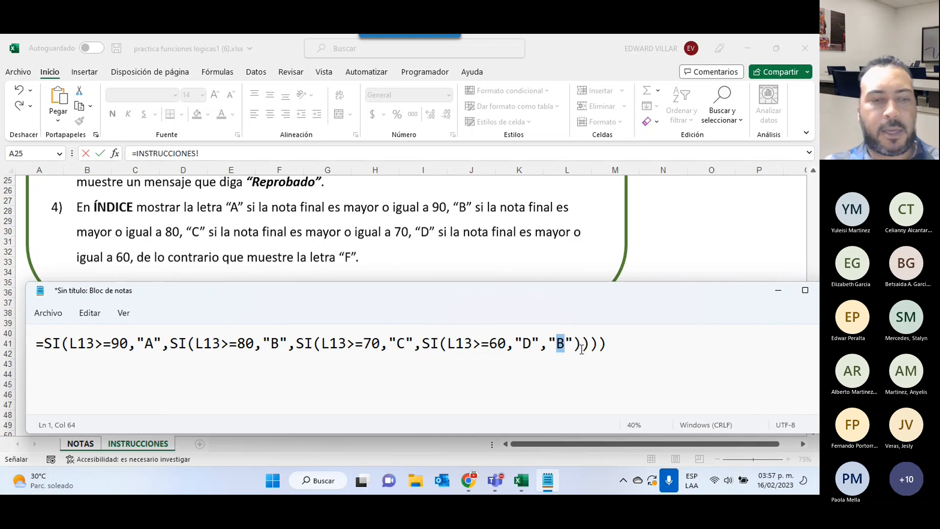
text(F)
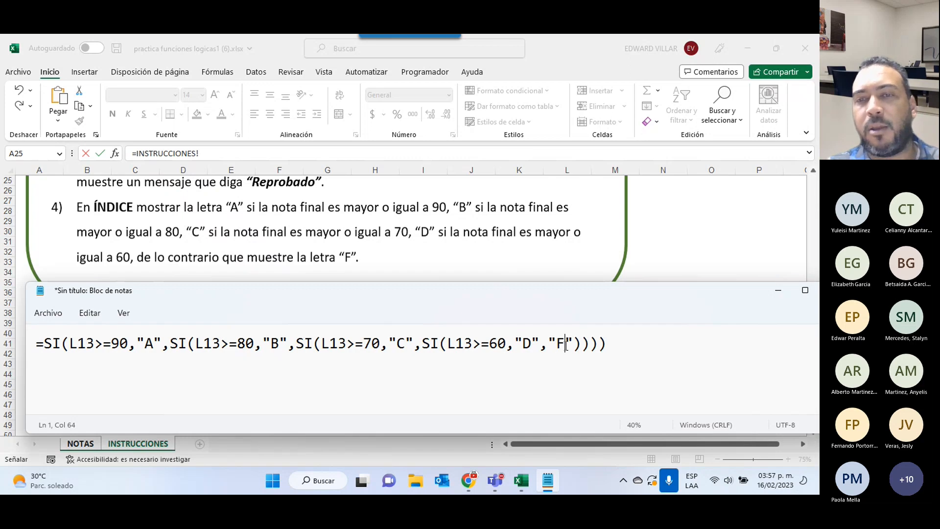
Copy the complete nested SI formula from Bloc de notas and return to the Excel workbook.
drag(623, 343, 3, 340)
key(ctrl+c)
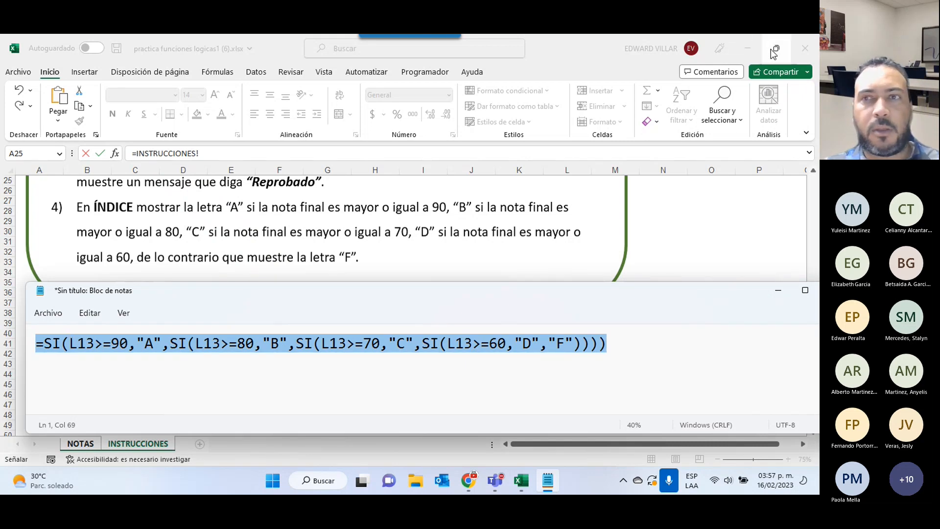
click(745, 51)
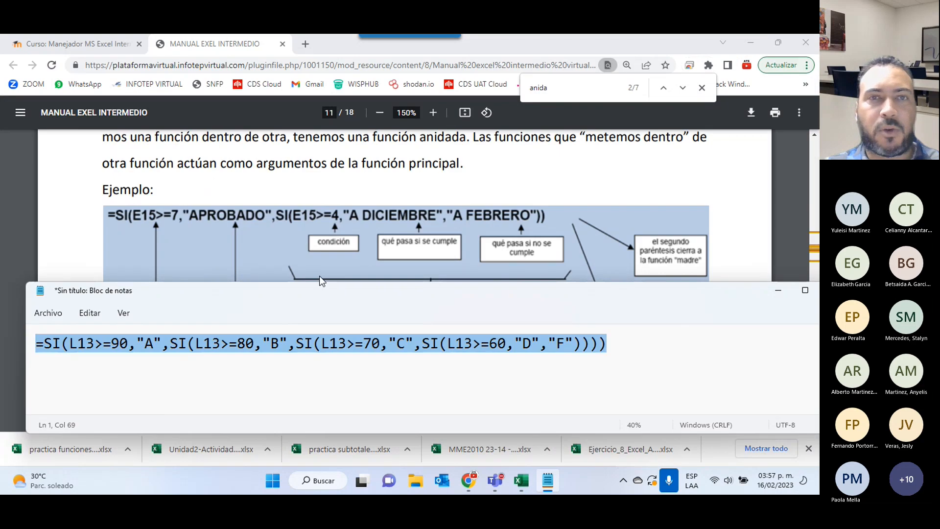
click(521, 480)
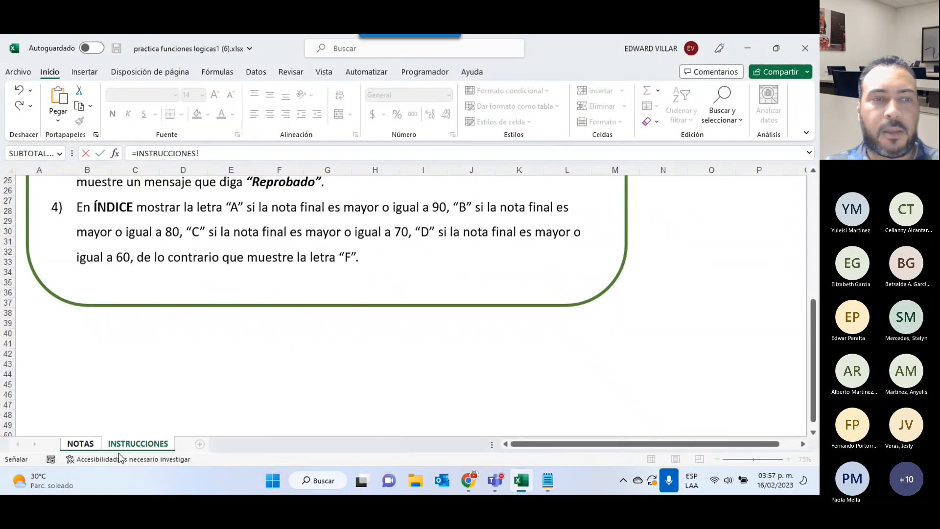
Return to the NOTAS sheet and cancel the accidental sheet reference in P13.
click(69, 442)
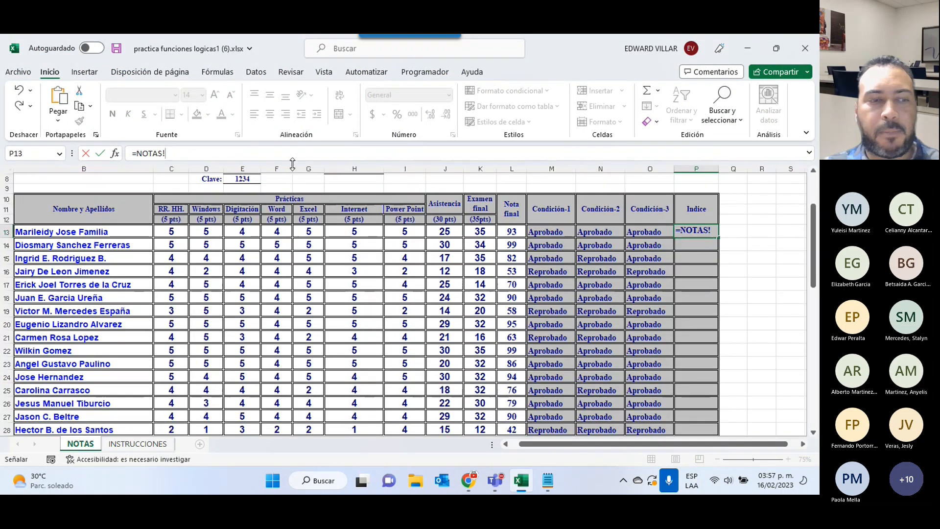
key(Escape)
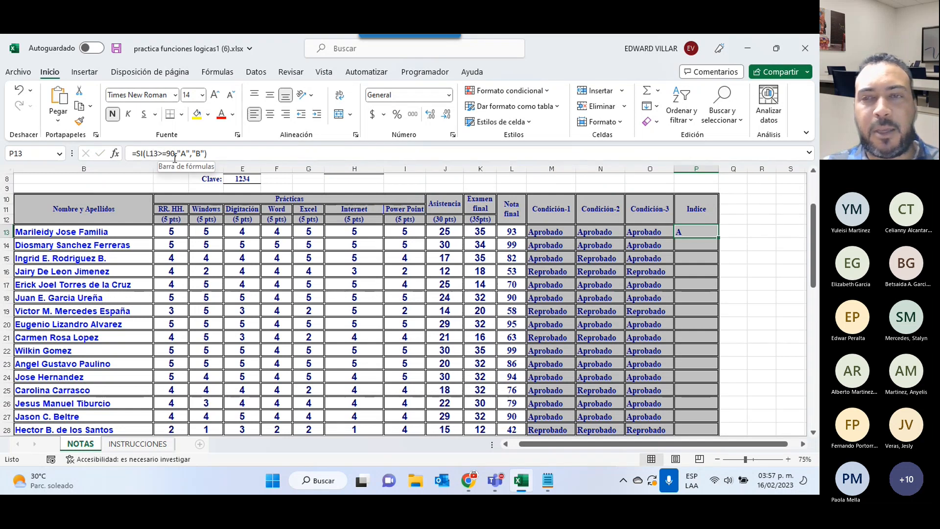
double_click(702, 232)
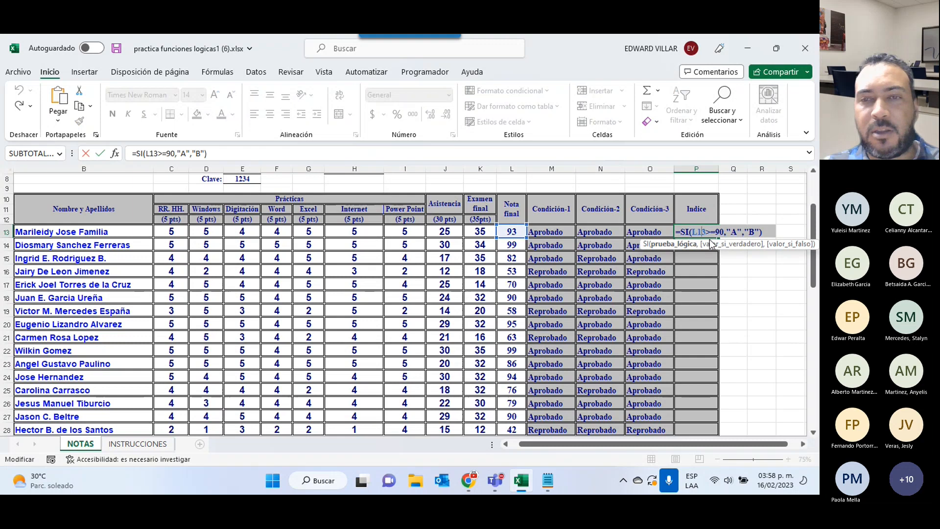
key(Escape)
click(686, 268)
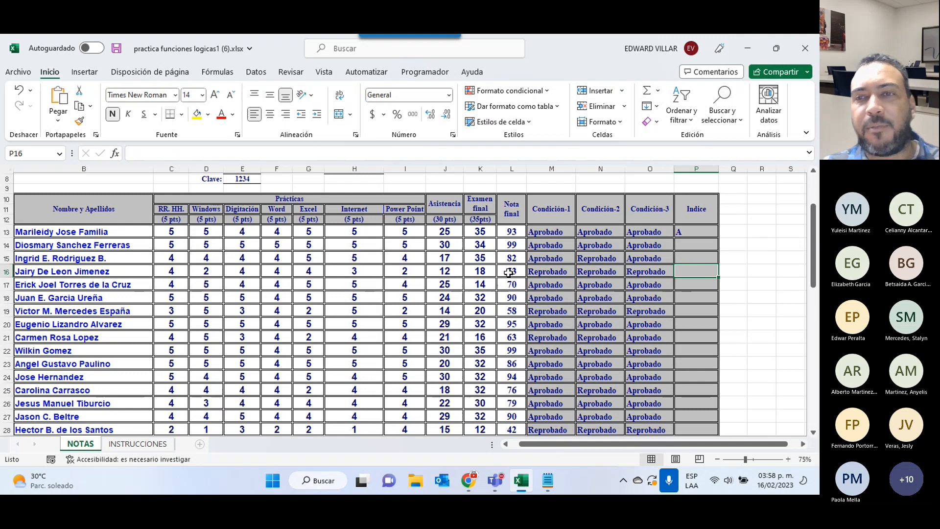
Replace the contents of P13 with the copied nested SI formula and fill it down the Indice column.
click(687, 230)
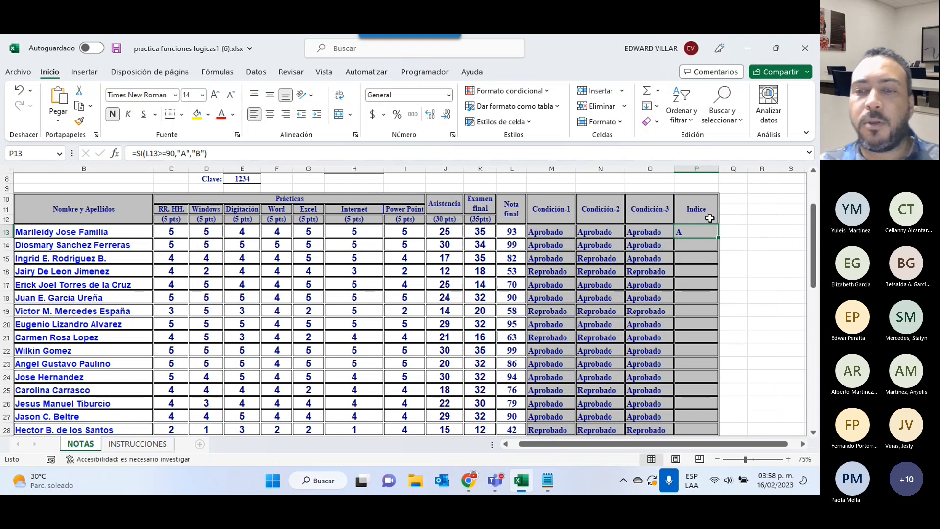
key(Delete)
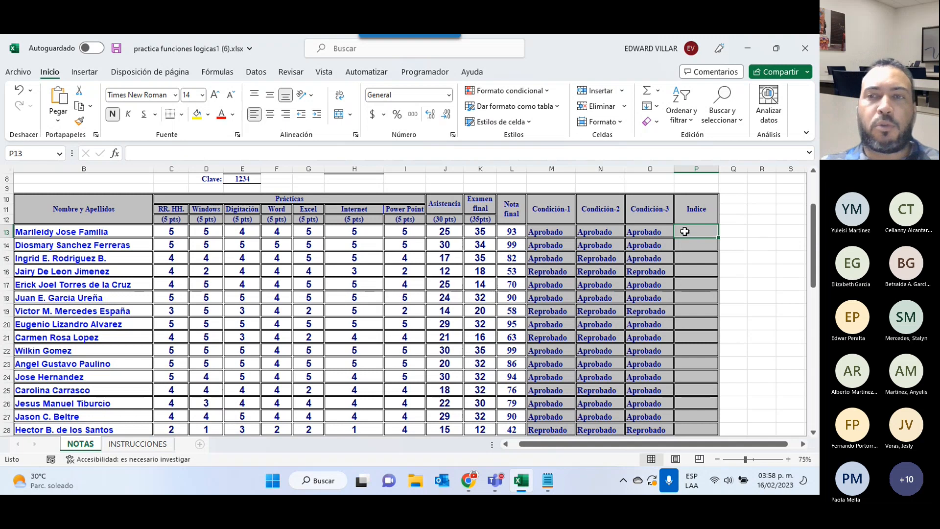
click(432, 153)
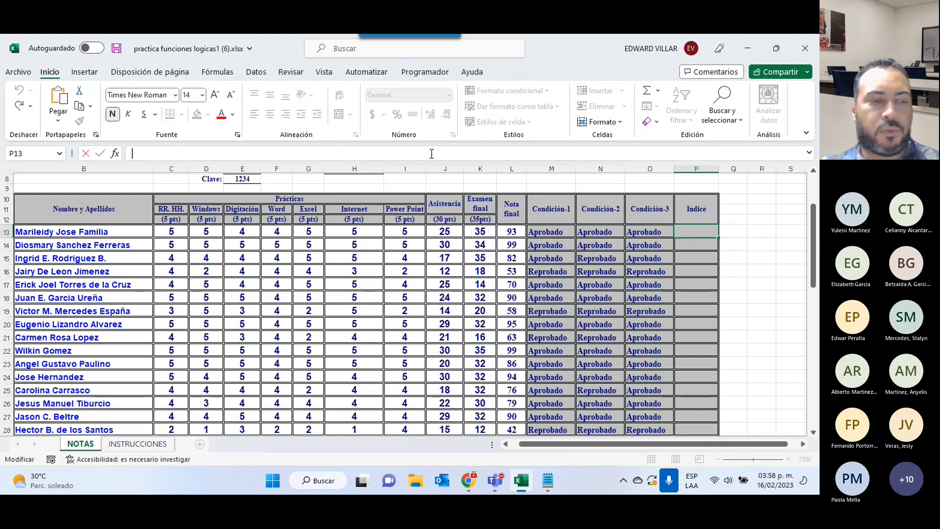
key(ctrl+v)
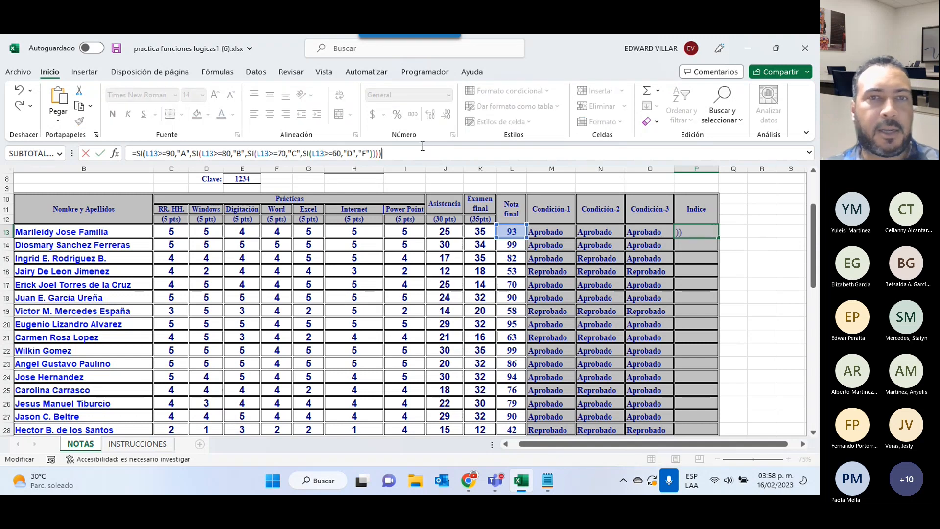
key(Return)
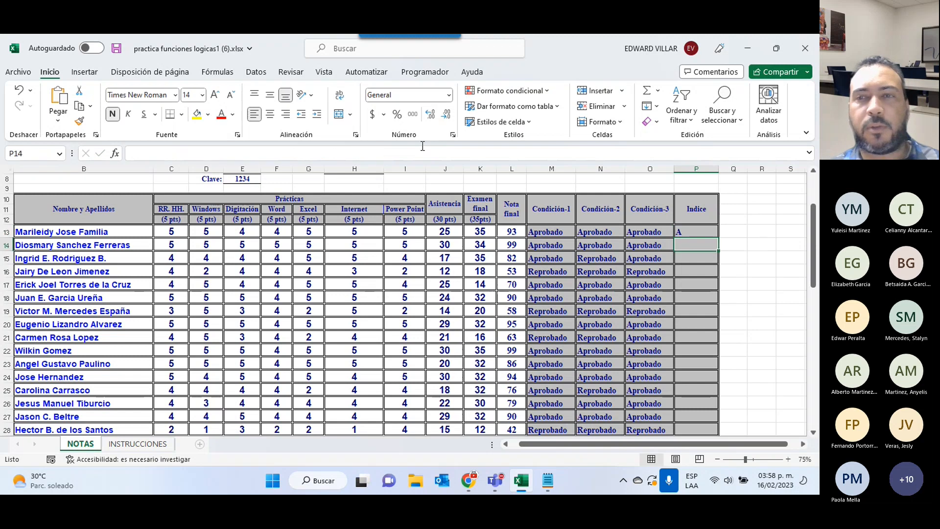
click(716, 233)
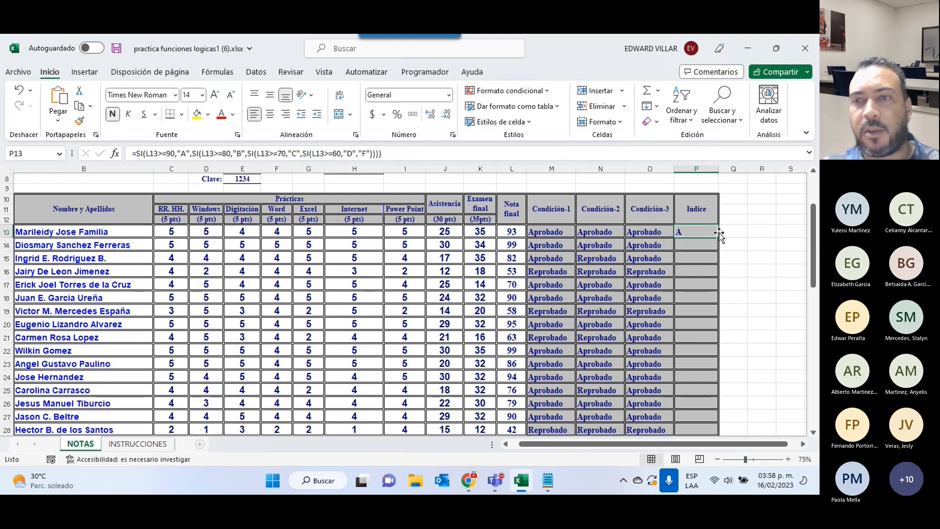
double_click(718, 236)
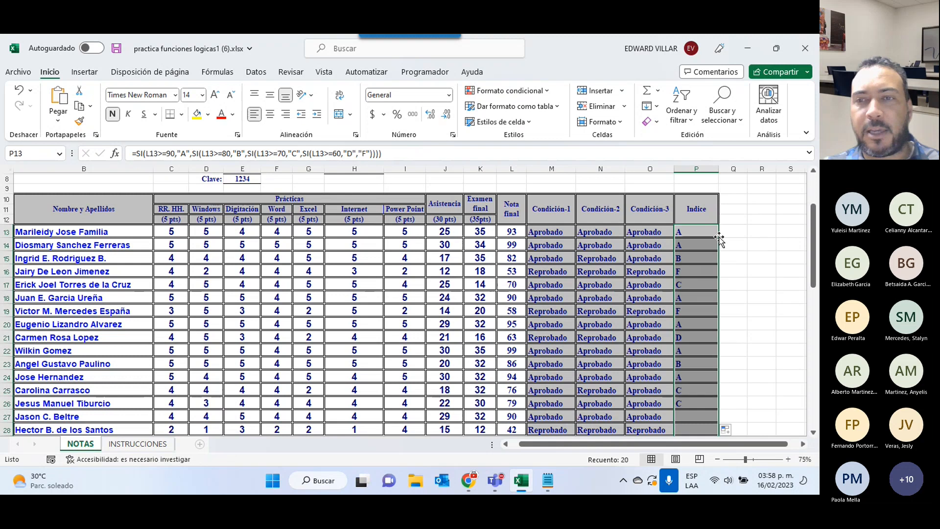
Check the filled Indice formulas and their letters against each student's Nota final.
click(680, 257)
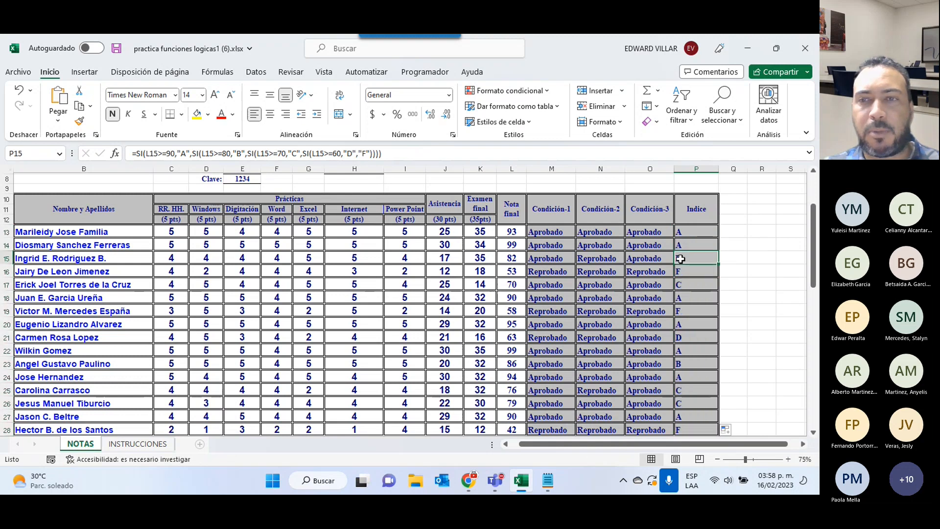
click(685, 270)
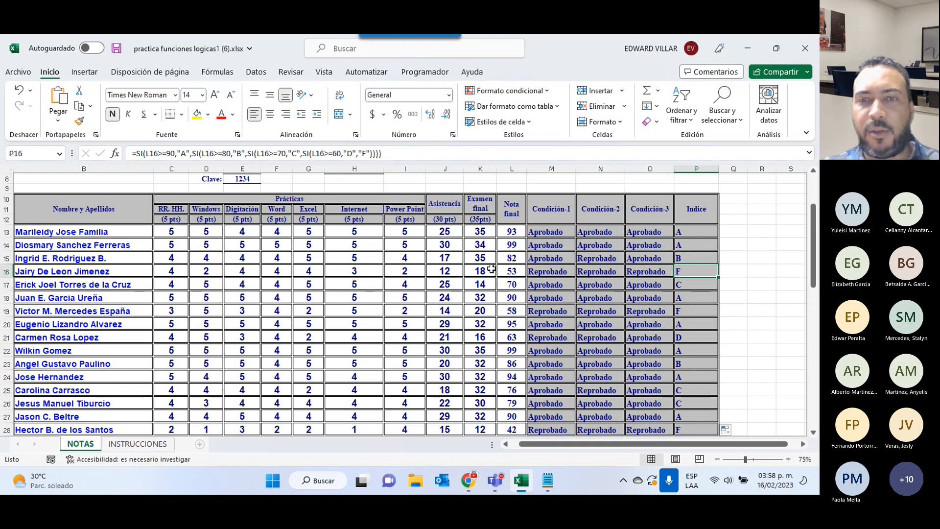
click(686, 285)
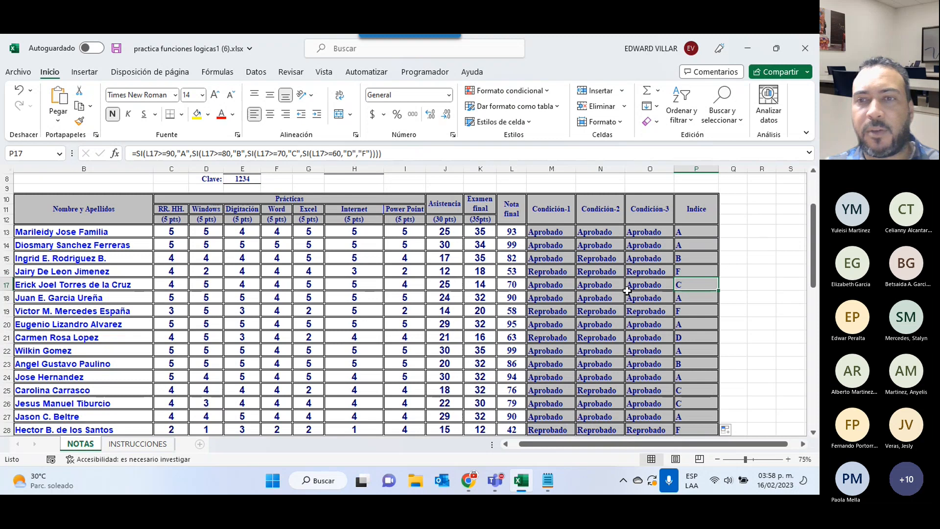
scroll(696, 343, down, 1)
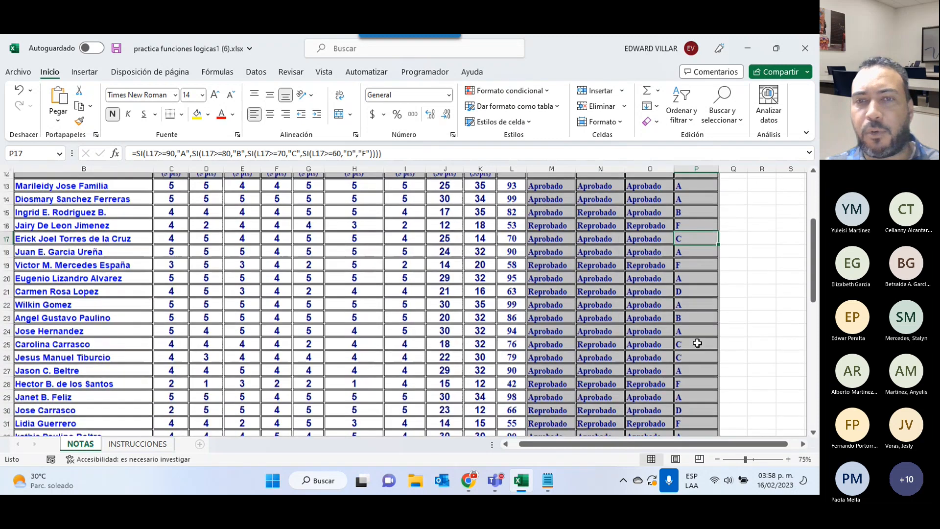
click(695, 289)
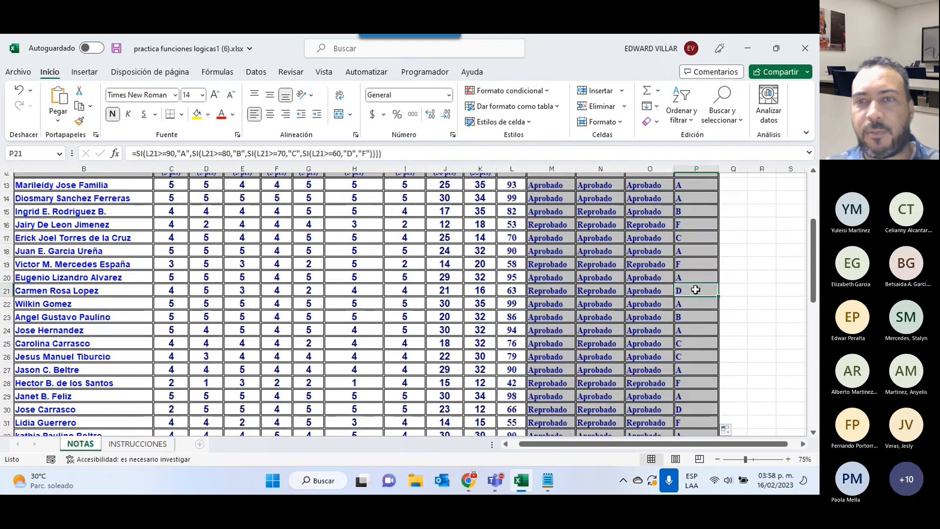
scroll(685, 318, down, 2)
scroll(700, 333, up, 5)
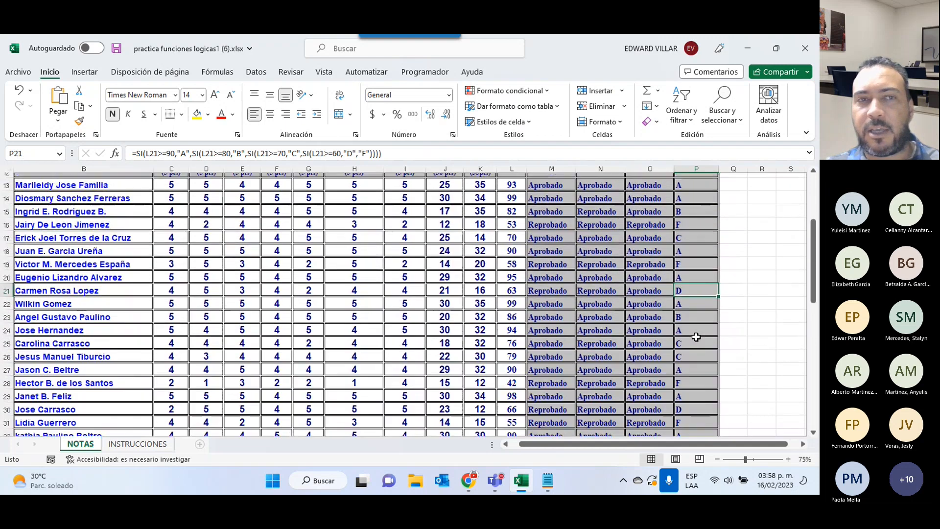
scroll(696, 336, up, 1)
click(695, 328)
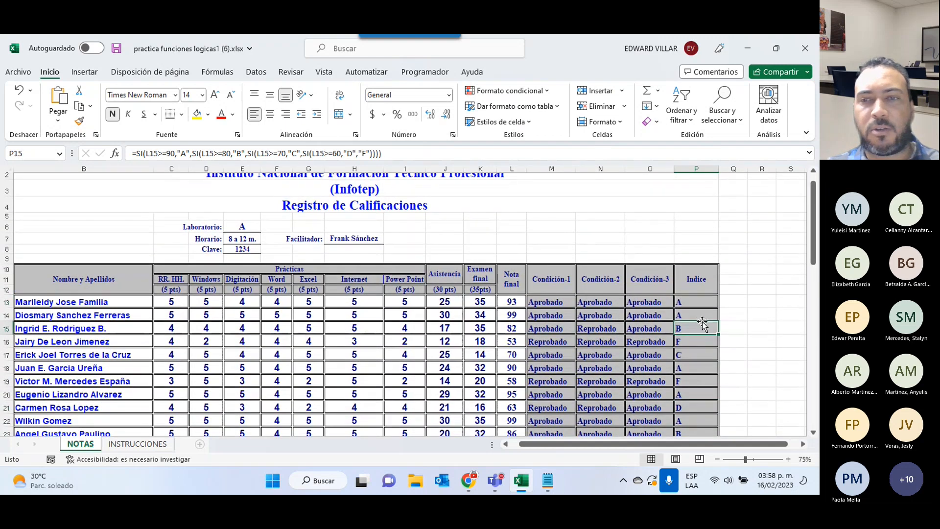
Review the four tasks on the INSTRUCCIONES sheet, including the ÍNDICE grading rules.
click(138, 444)
scroll(260, 296, up, 8)
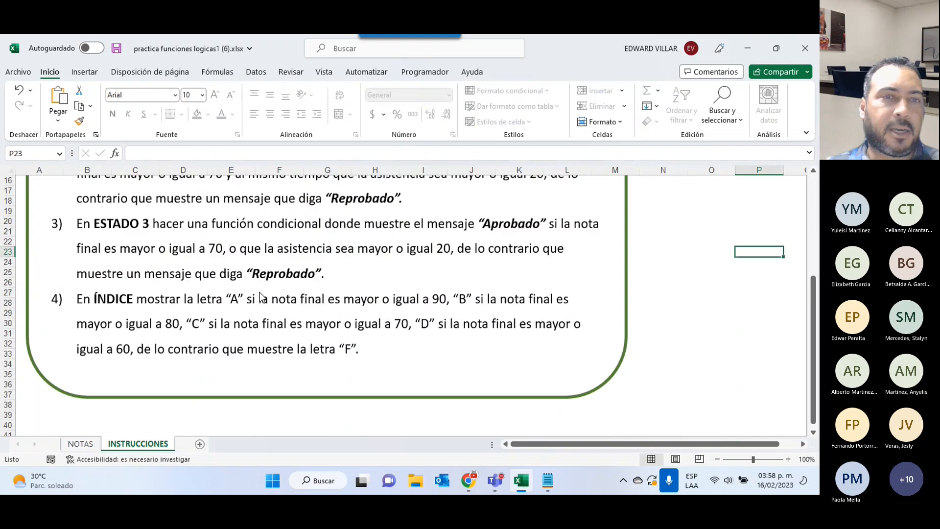
scroll(260, 291, down, 7)
scroll(258, 292, up, 3)
scroll(257, 292, up, 4)
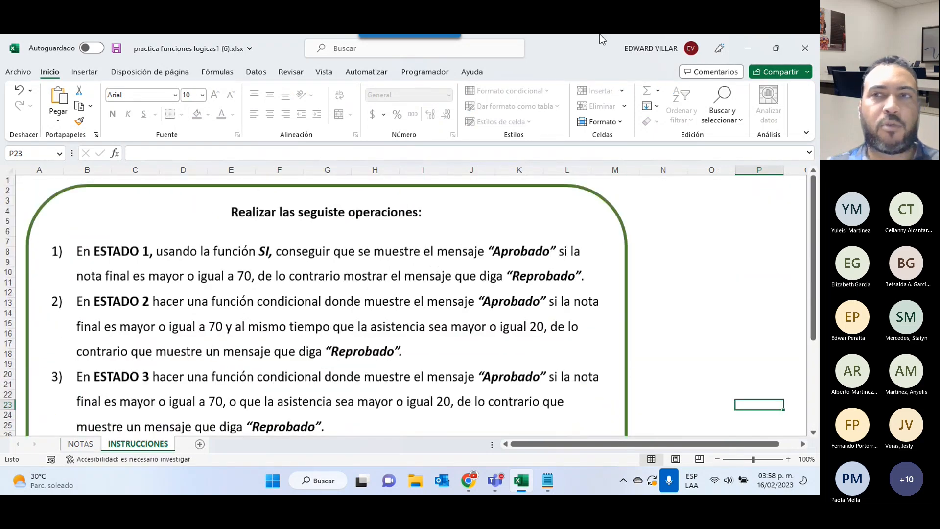
Minimize Excel, capture a 1064 × 156 image of the nested SI formula in Bloc de notas, and minimize Snagit Editor.
click(740, 46)
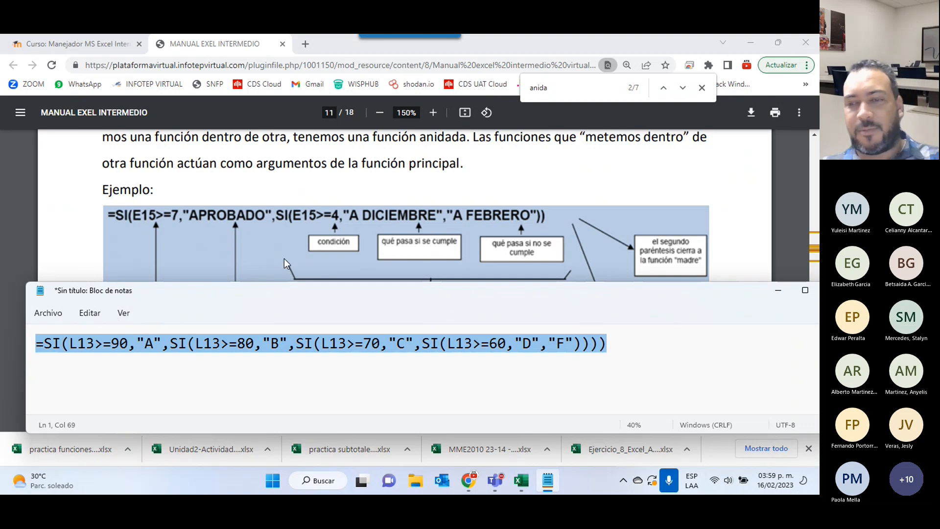
key(Print)
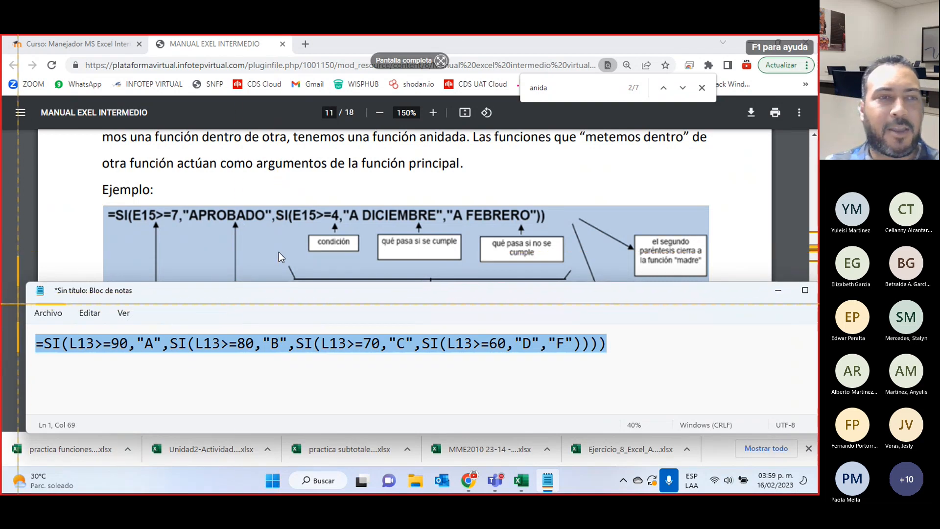
drag(23, 300, 661, 393)
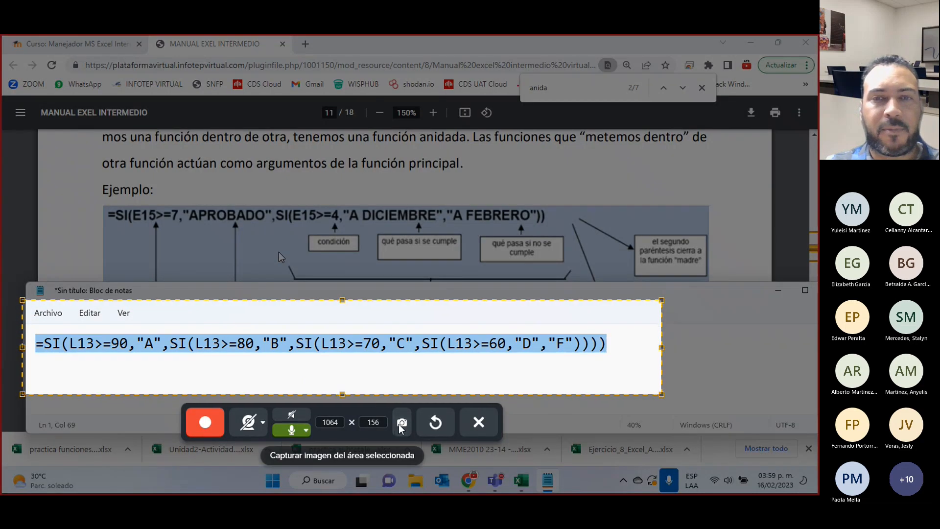
click(401, 422)
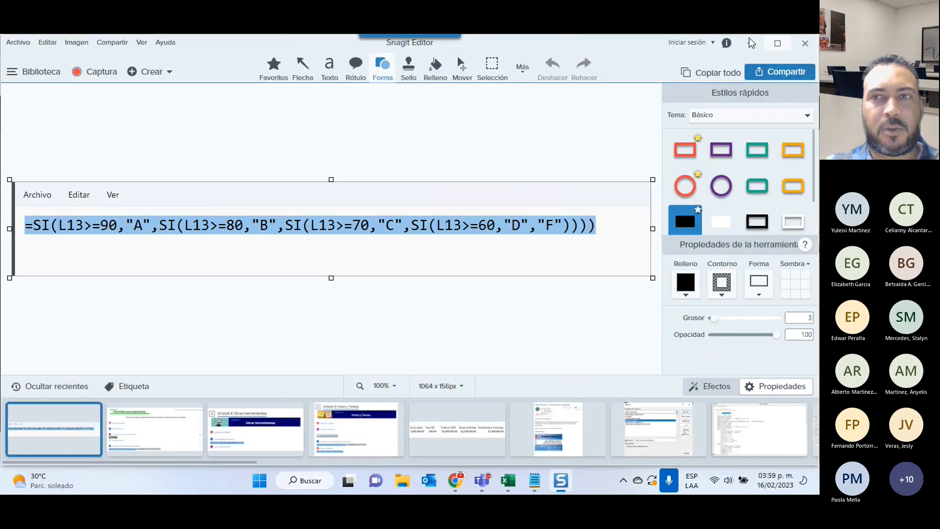
click(750, 42)
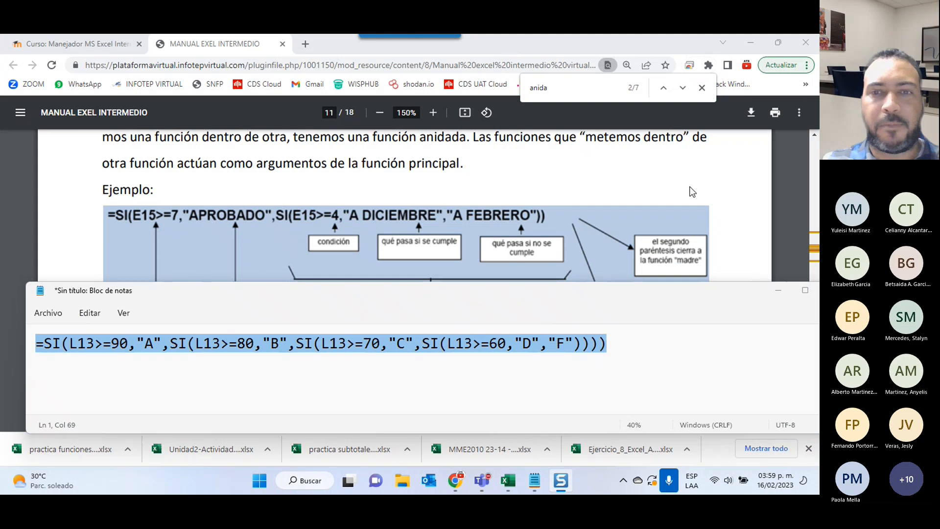
Minimize Bloc de notas and go to the unit 1 assignments on the course page in Chrome.
click(605, 301)
click(695, 366)
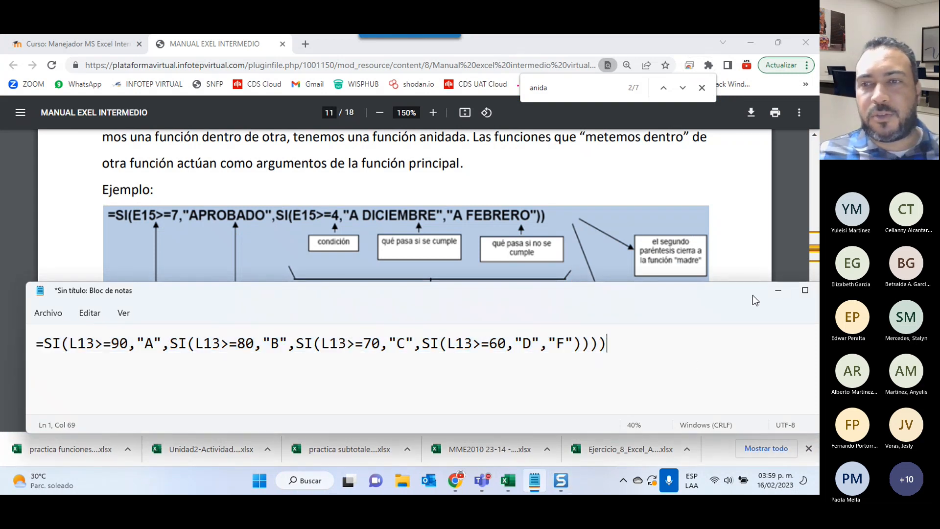
click(778, 290)
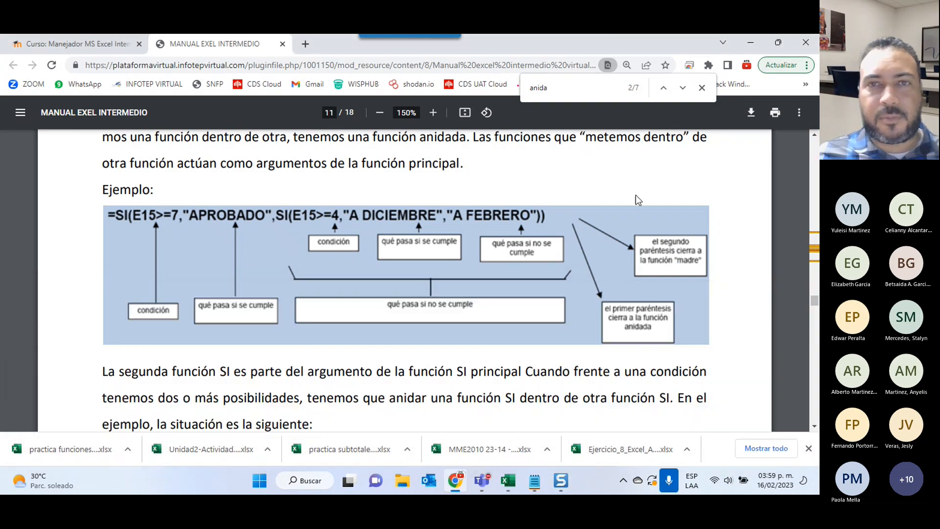
click(74, 49)
scroll(247, 336, down, 3)
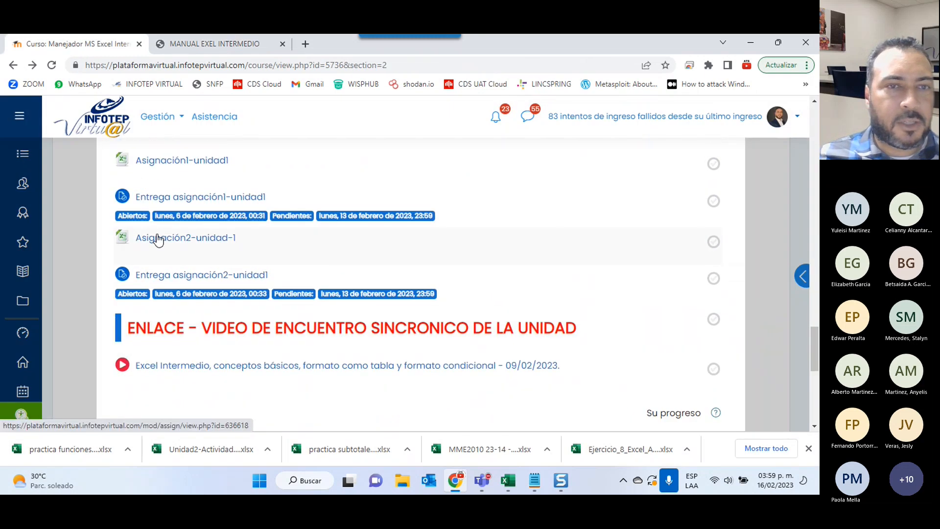
Download the Asignación2-unidad-1 workbook from the course page and open it in Excel.
click(184, 242)
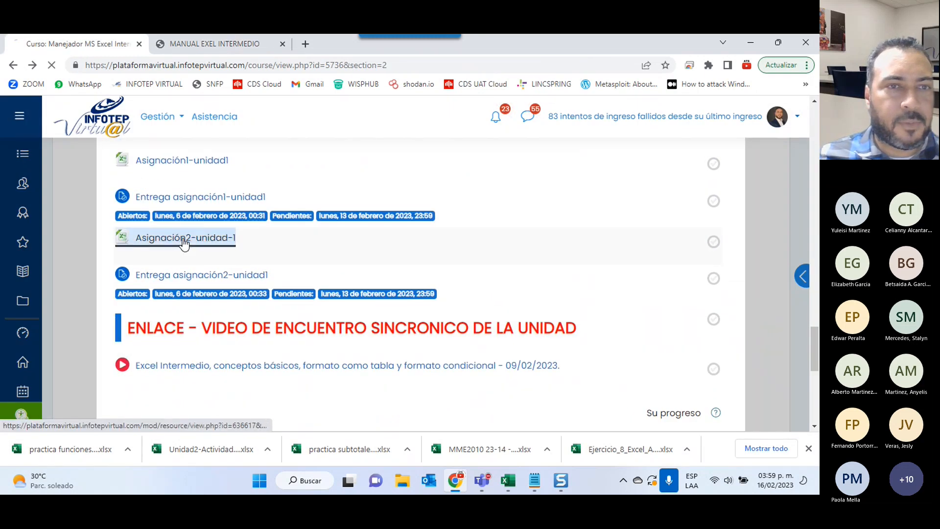
click(44, 452)
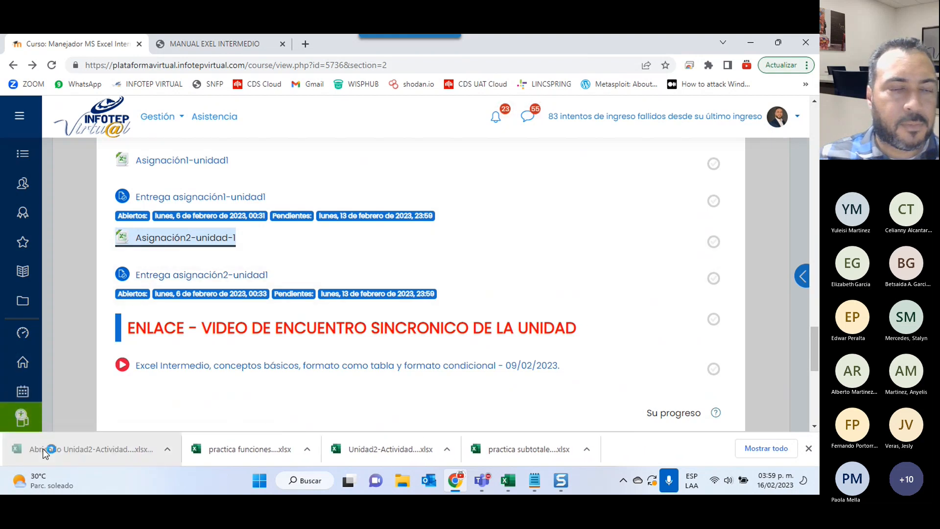
scroll(294, 389, up, 10)
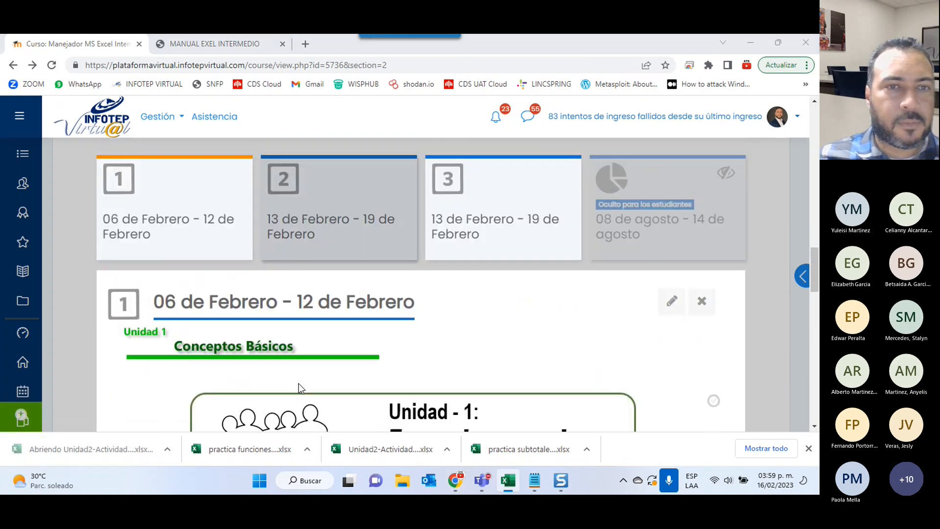
scroll(296, 384, down, 2)
scroll(485, 241, up, 2)
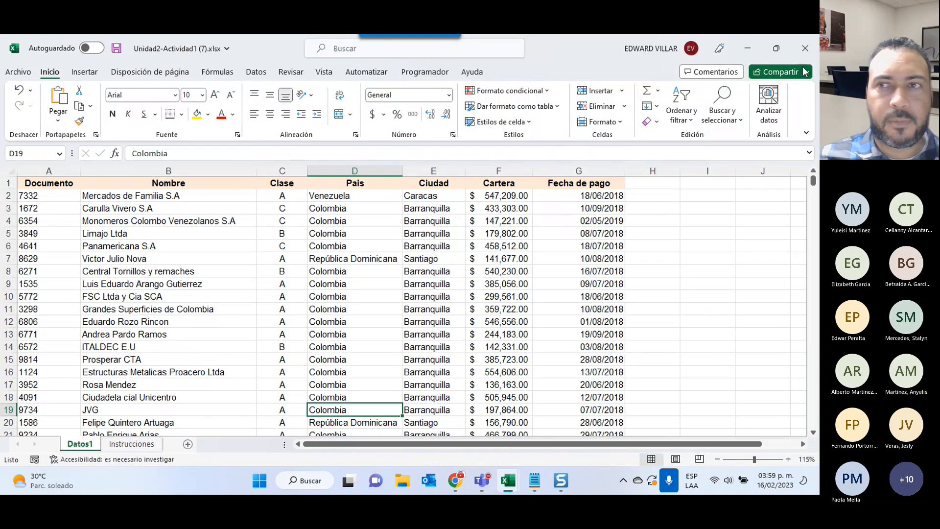
Close the practica funciones logicas1 (6).xlsx workbook and save its changes.
scroll(254, 279, down, 4)
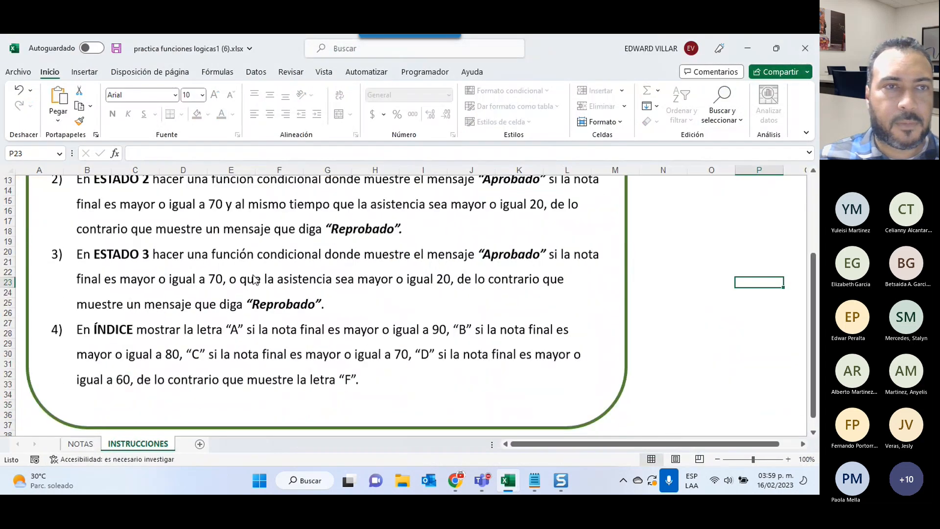
scroll(254, 280, down, 2)
click(793, 47)
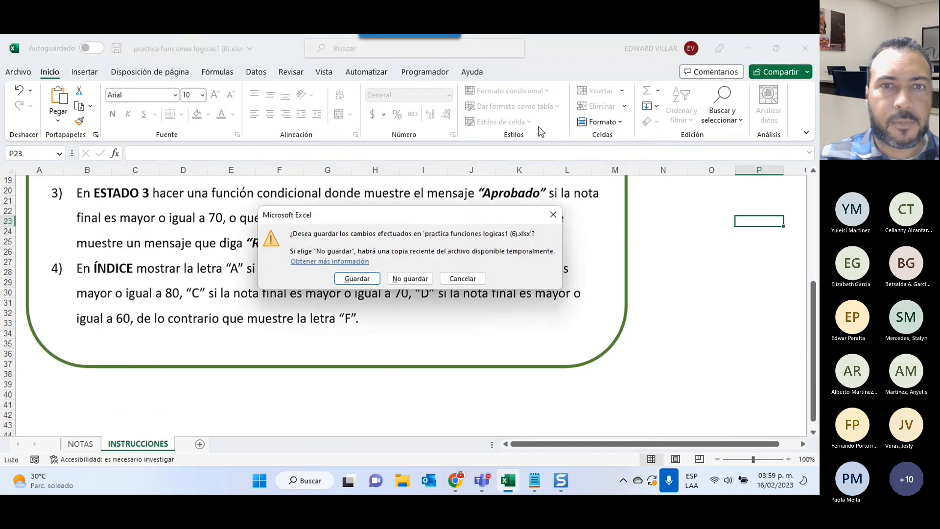
click(368, 277)
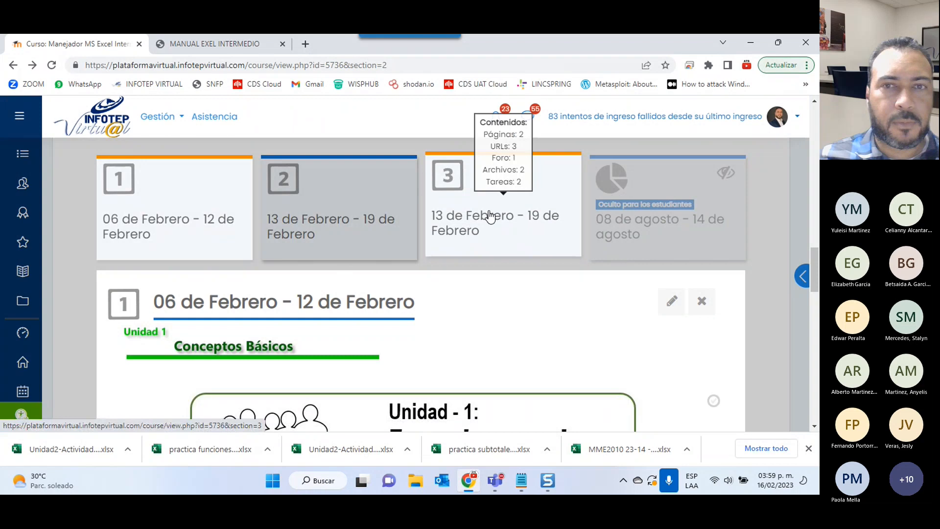
Download the Asignación2 - unidad-3 workbook from unit 3 of the course page and open it maximized in Excel.
click(489, 216)
scroll(339, 258, down, 8)
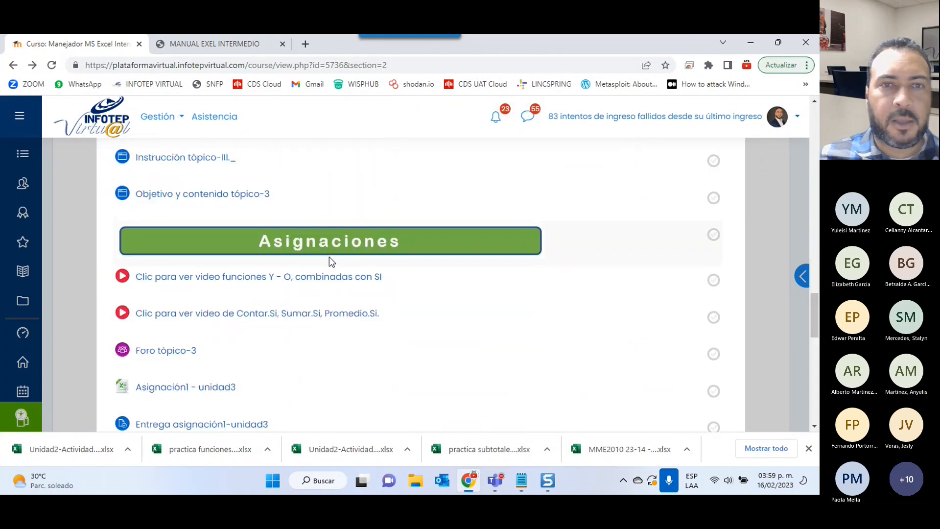
scroll(309, 256, down, 10)
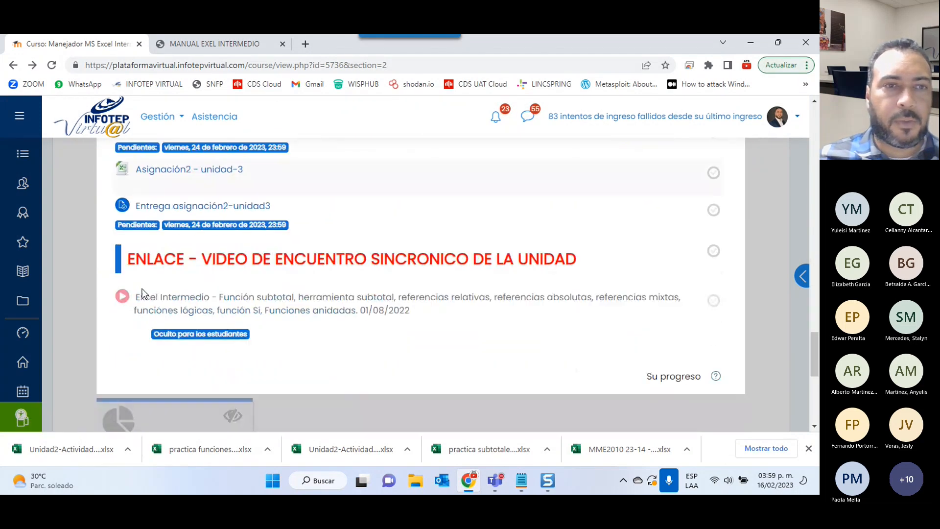
click(211, 165)
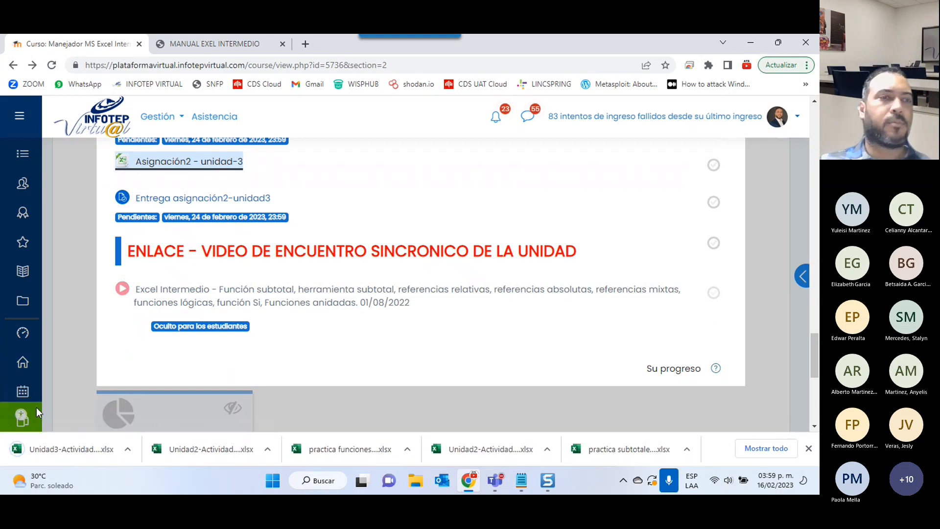
click(68, 449)
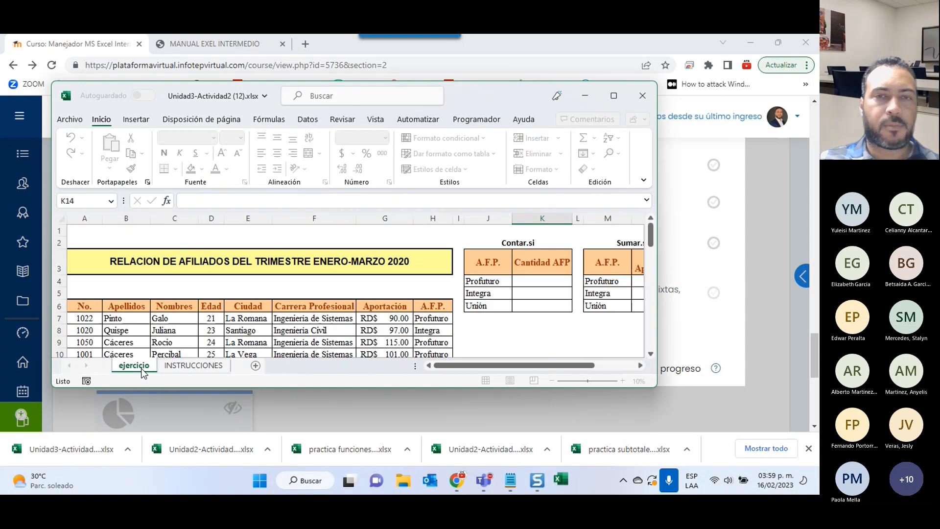
click(613, 96)
Review the INSTRUCCIONES sheet, then the affiliates table and the Contar.si, Sumar.si and Promedio.si tables on the ejercicio sheet.
scroll(210, 391, down, 1)
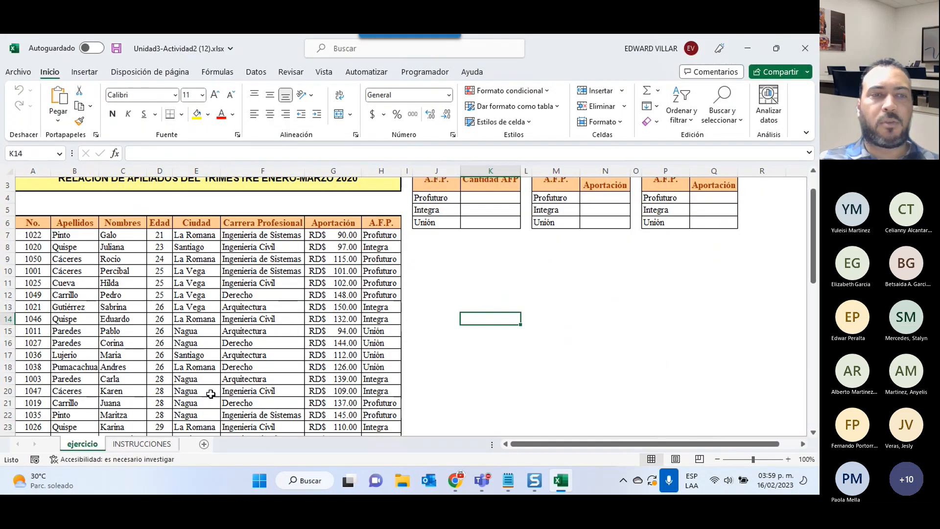
click(116, 443)
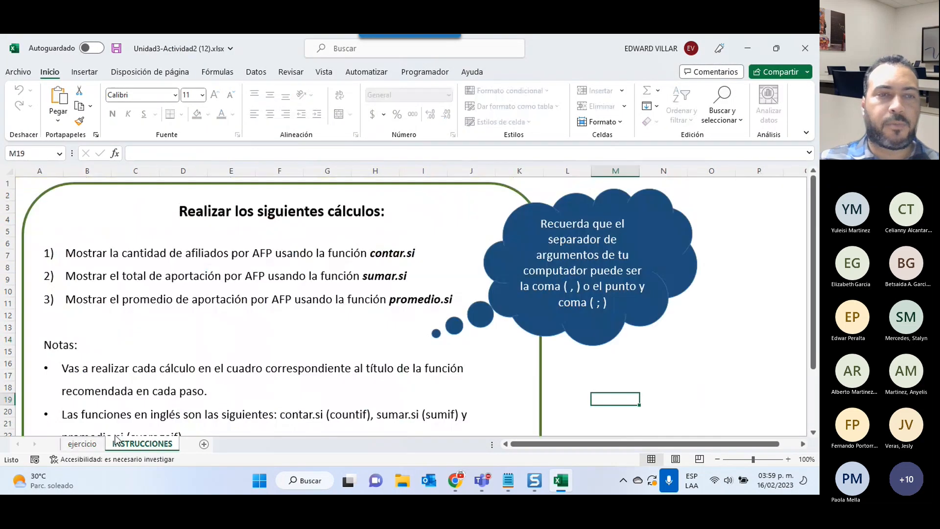
click(73, 442)
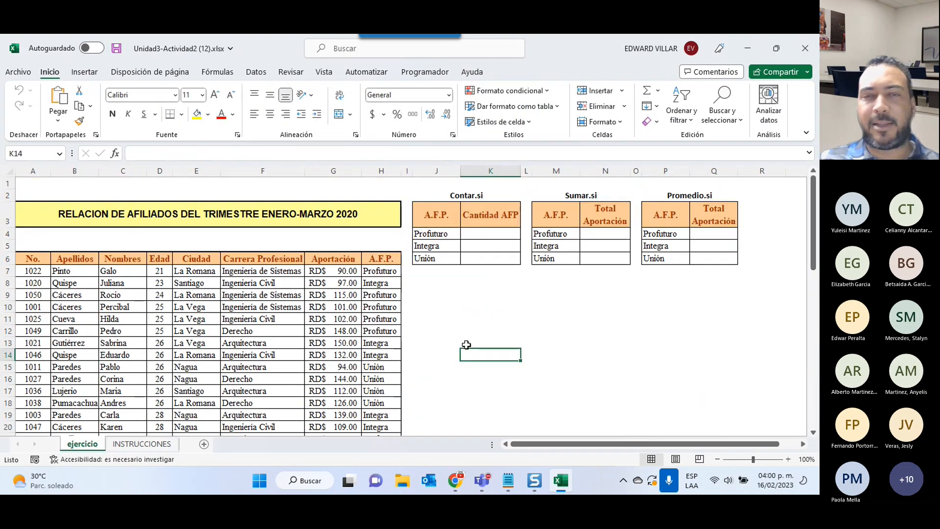
click(465, 195)
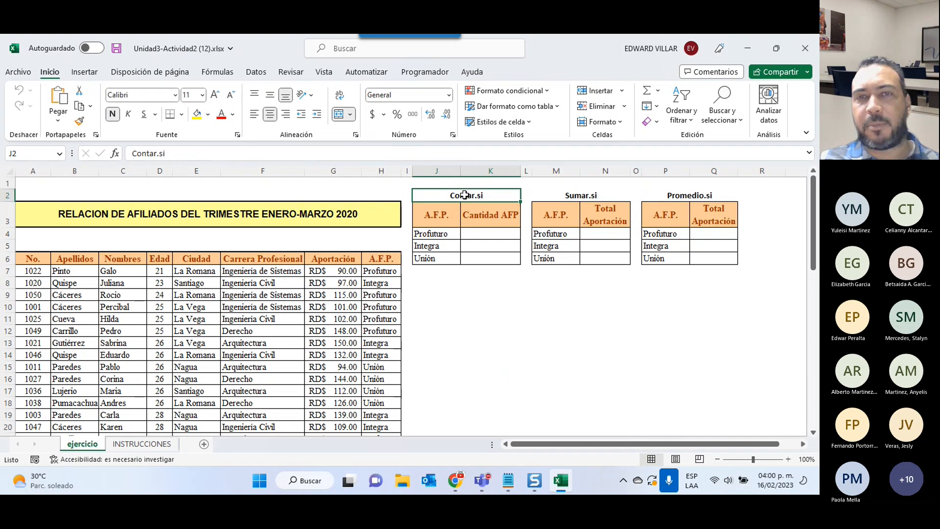
click(575, 196)
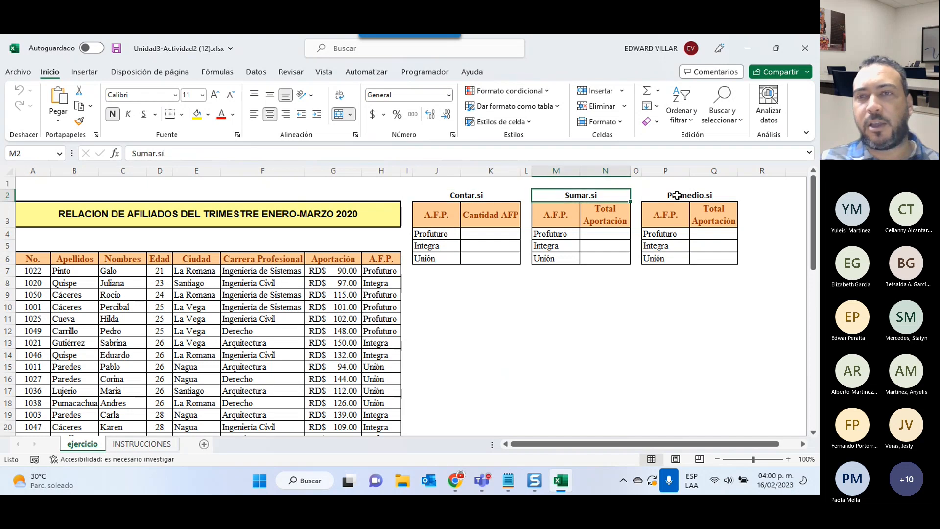
click(677, 196)
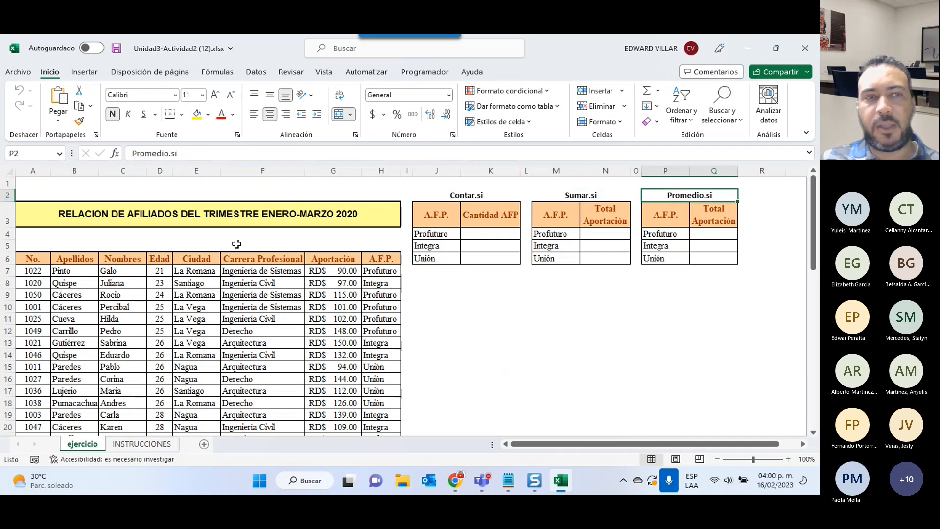
drag(31, 260, 345, 431)
scroll(377, 348, up, 1)
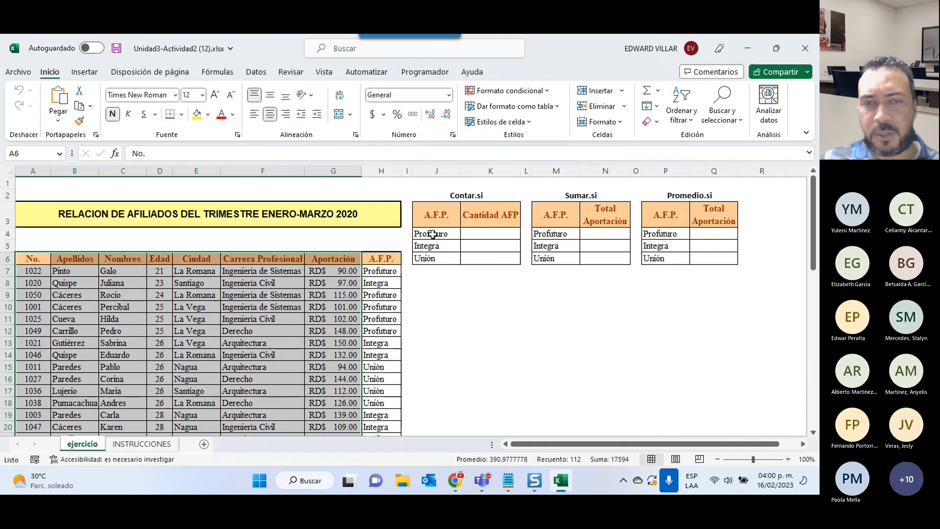
Insert the CONTAR.SI function in K4, Profuturo's Cantidad AFP cell, and move its arguments dialog clear of the summary tables.
click(490, 234)
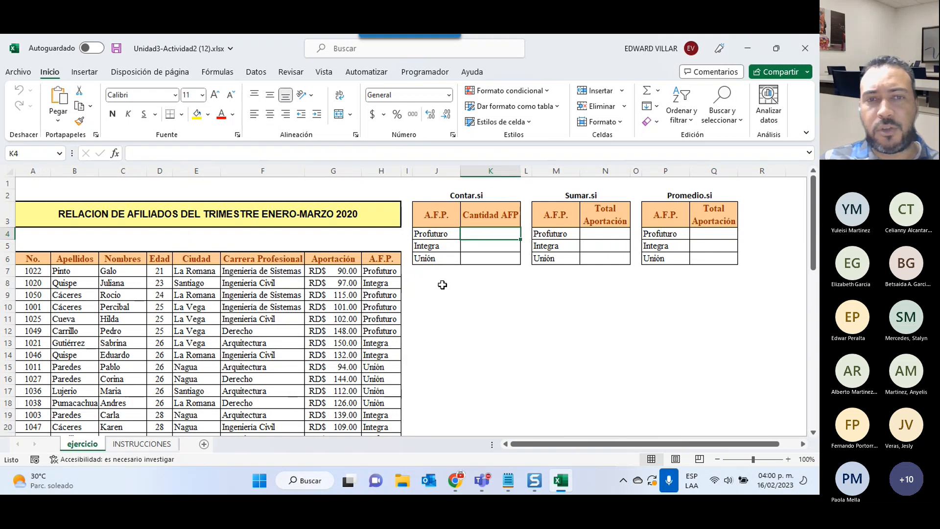
click(142, 443)
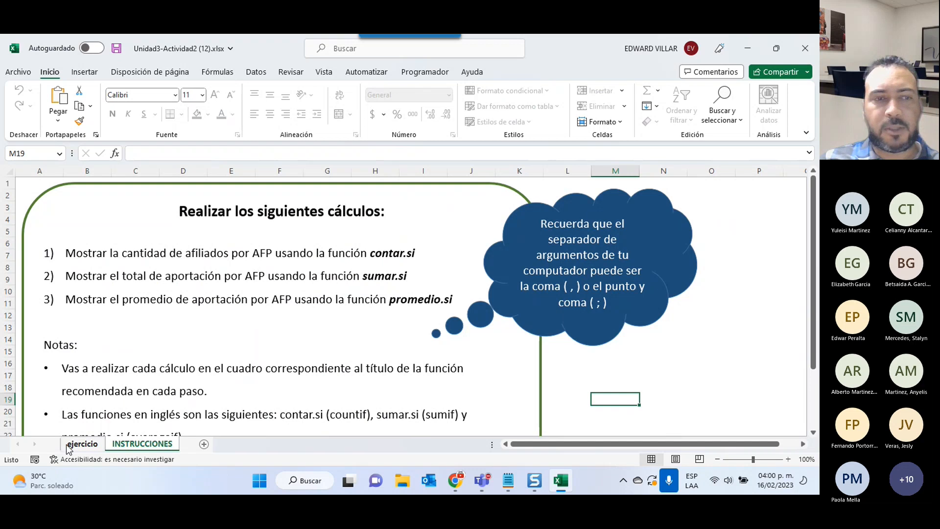
click(82, 444)
click(115, 153)
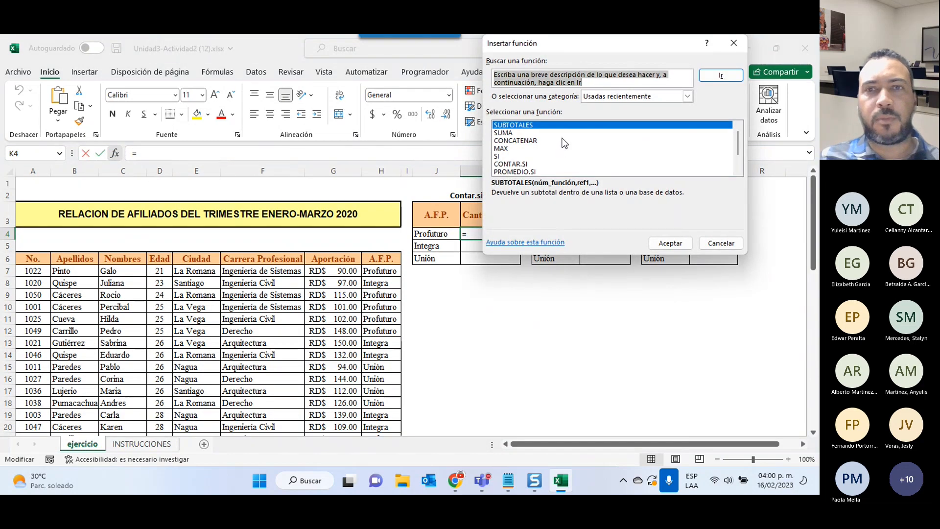
click(523, 166)
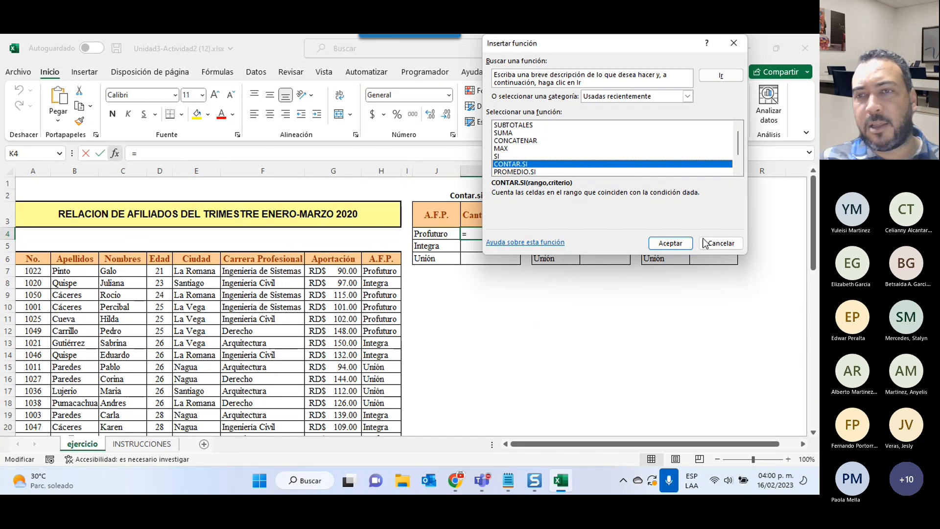
click(665, 244)
drag(631, 75, 624, 289)
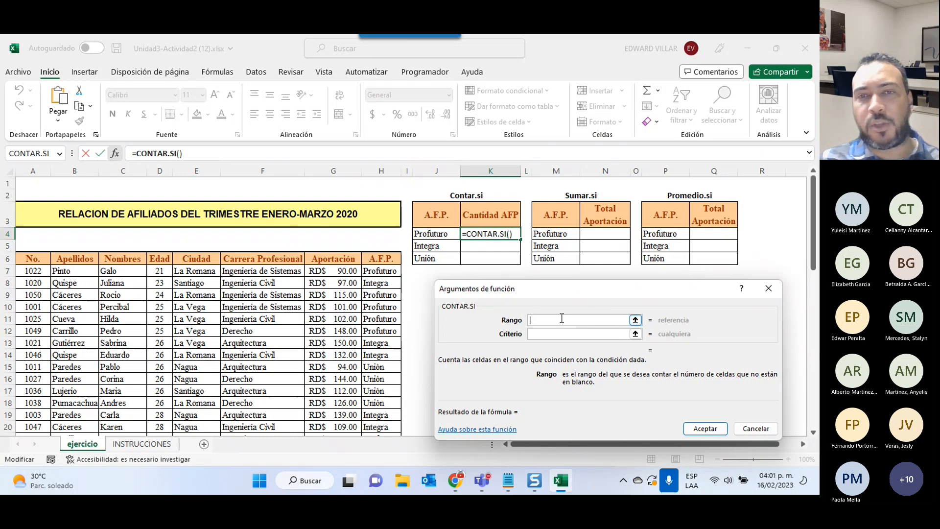
Complete Profuturo's CONTAR.SI formula with range H7:H56 and criterion J4.
click(380, 273)
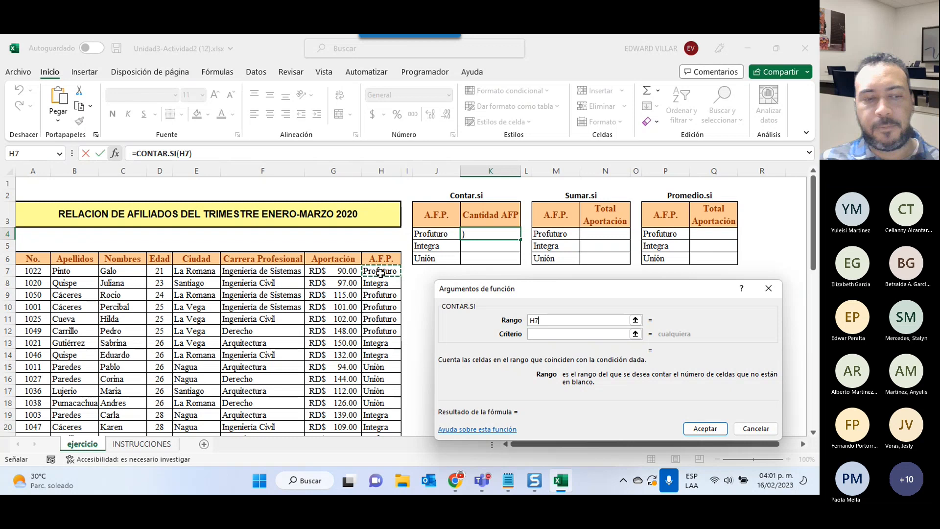
key(ctrl+shift+Down)
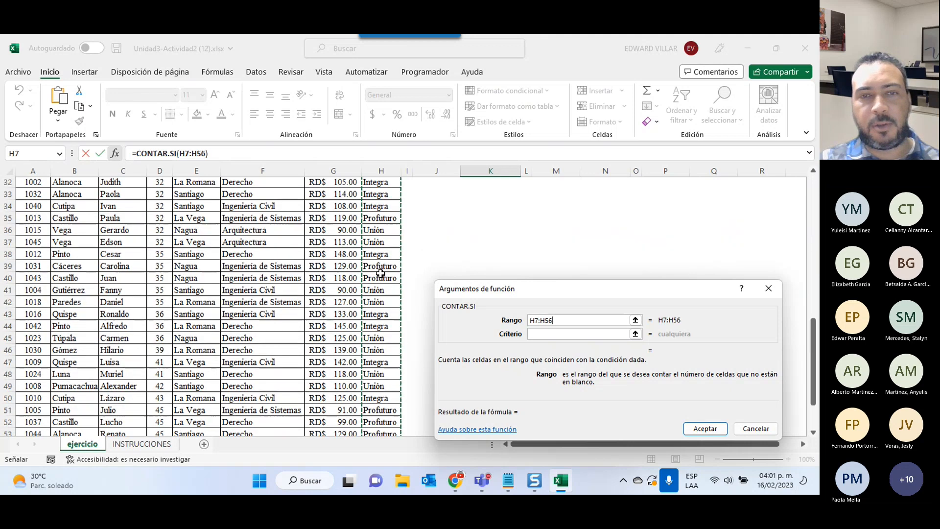
scroll(458, 252, up, 12)
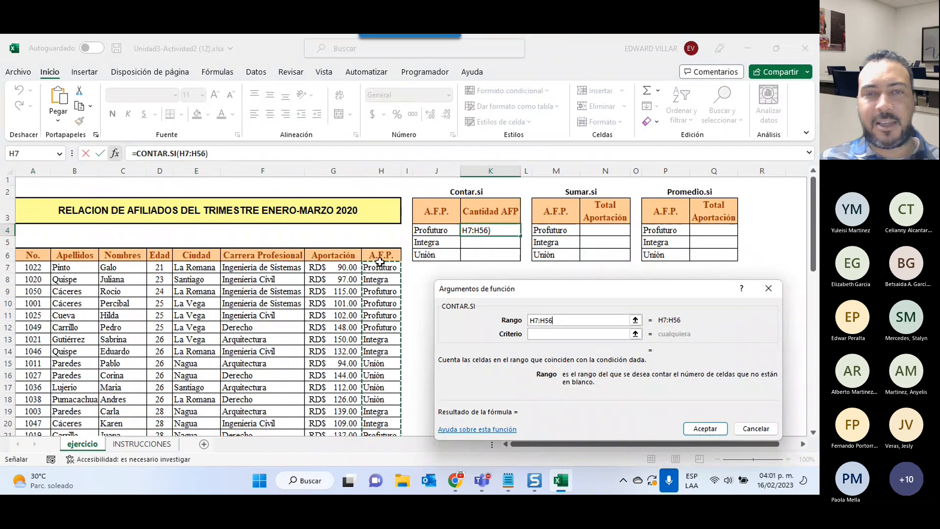
click(547, 335)
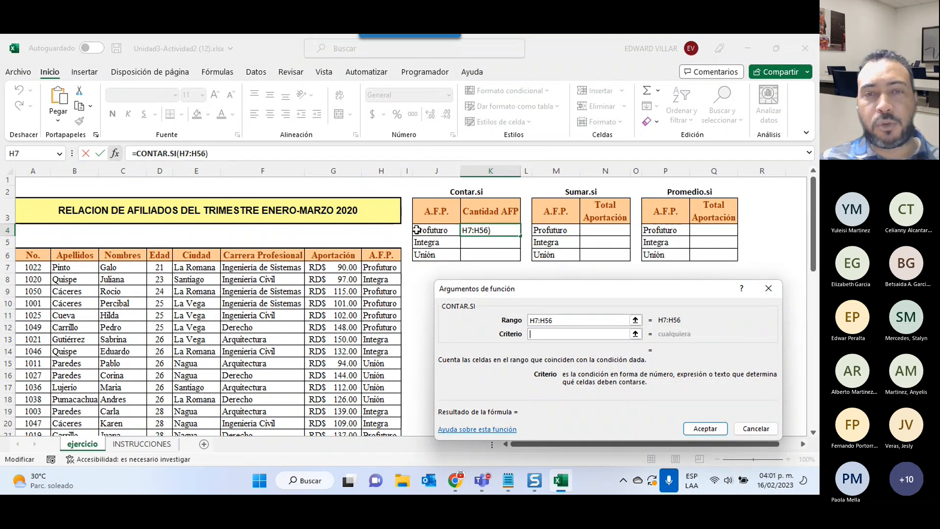
click(437, 230)
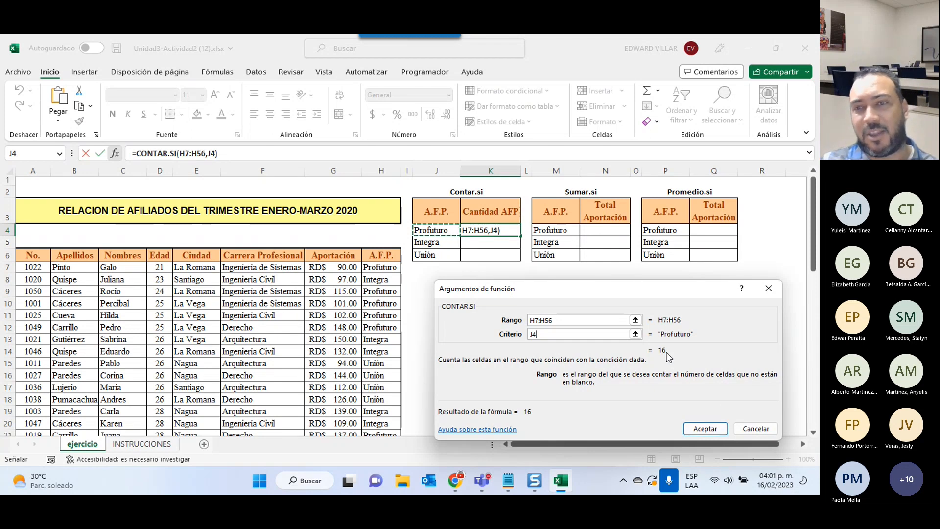
click(697, 430)
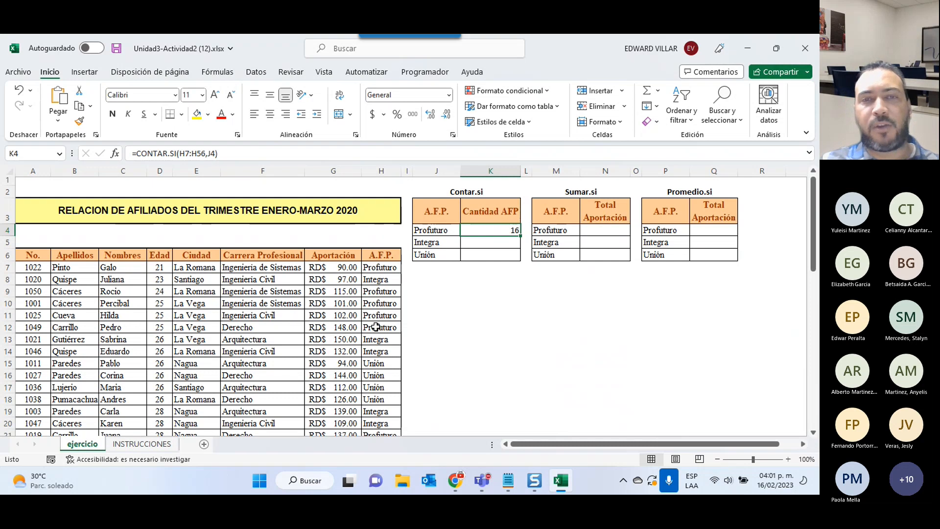
Count the Integra affiliates in K5 with CONTAR.SI, using range H7:H56 and criterion J5.
click(496, 246)
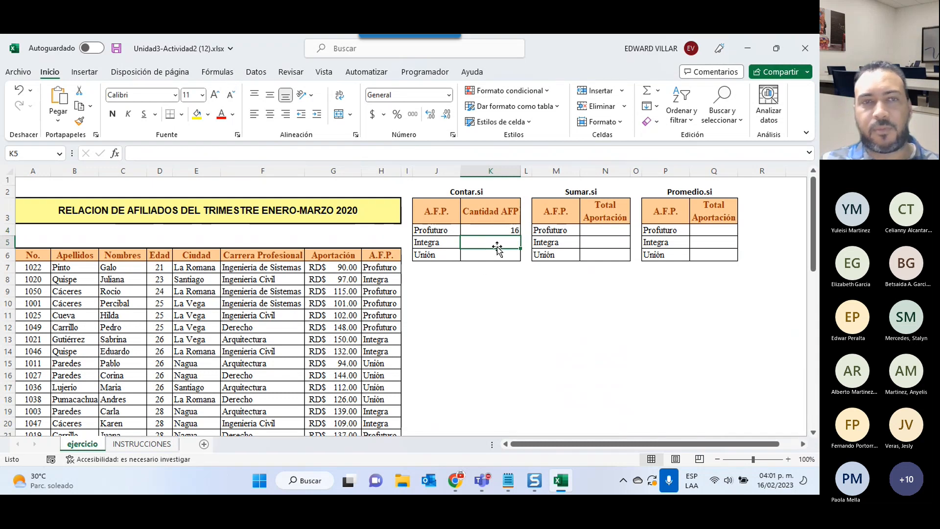
click(115, 153)
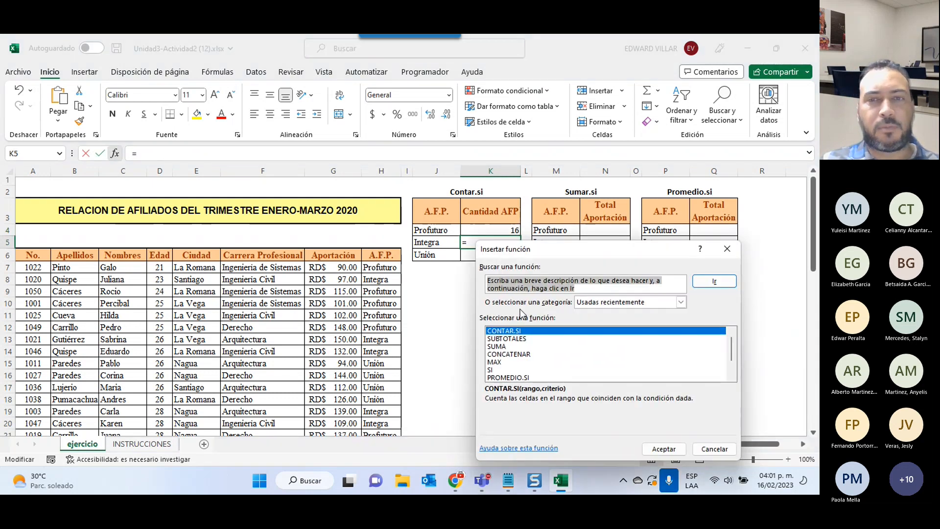
double_click(504, 331)
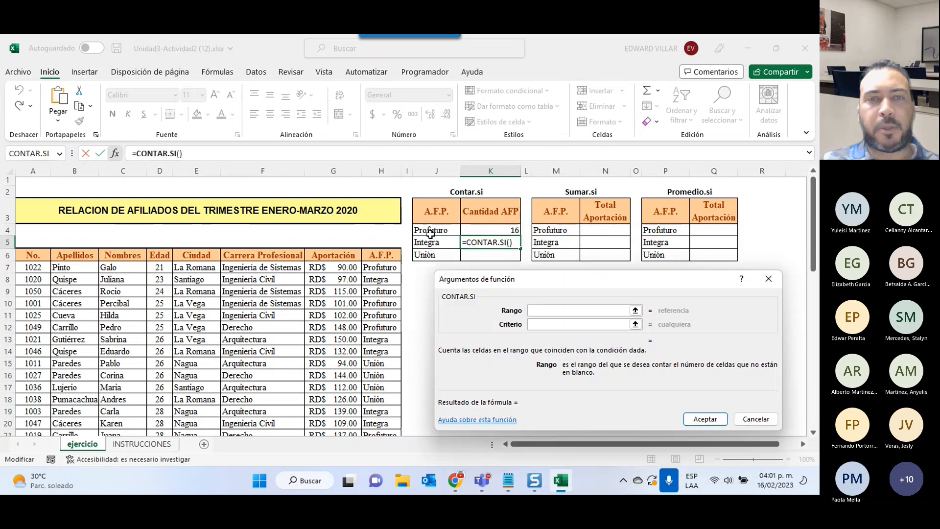
click(369, 266)
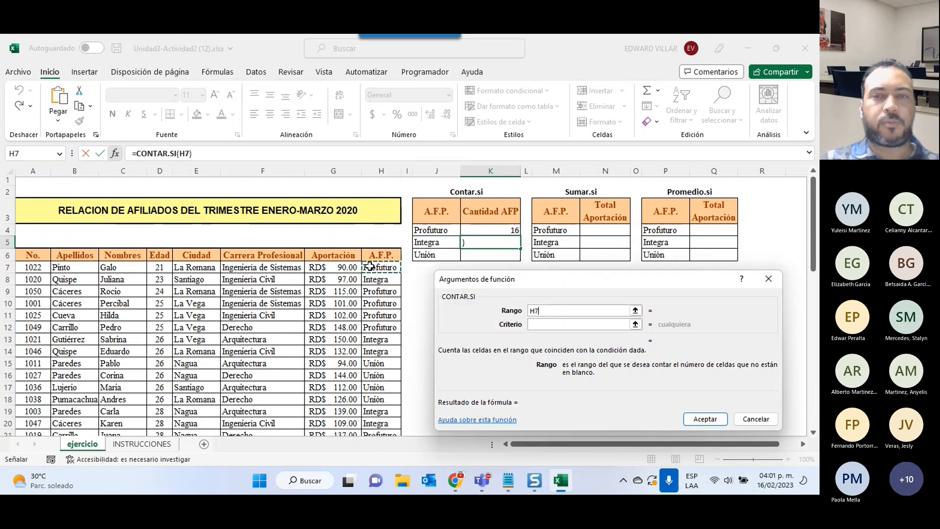
key(ctrl+shift+Down)
scroll(573, 283, up, 12)
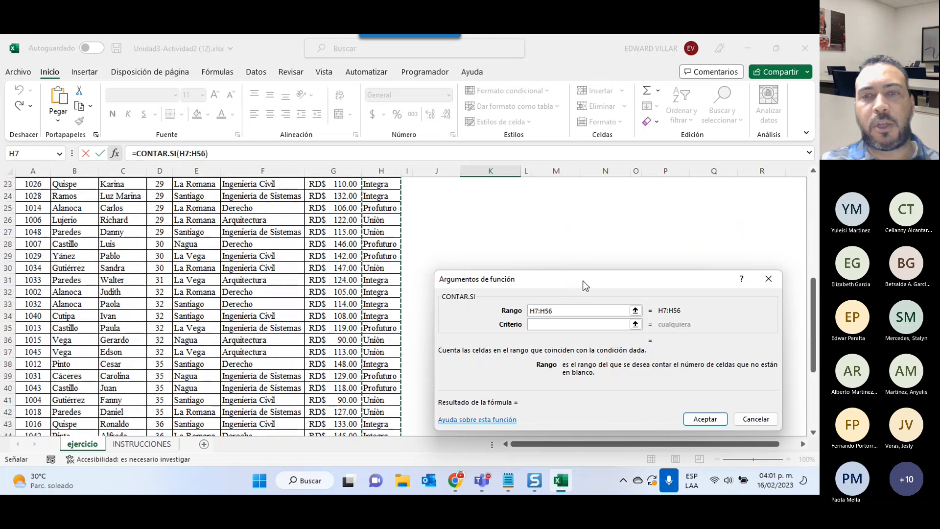
click(544, 325)
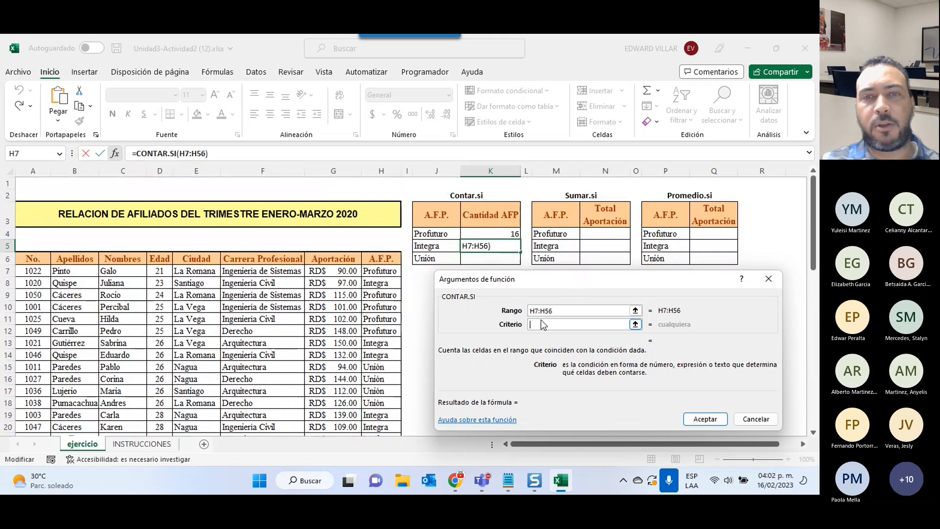
click(435, 249)
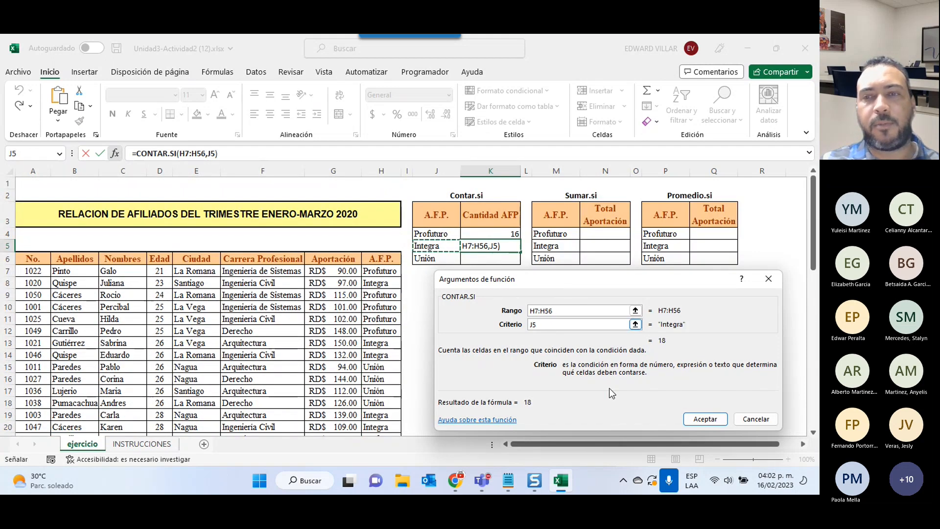
click(699, 415)
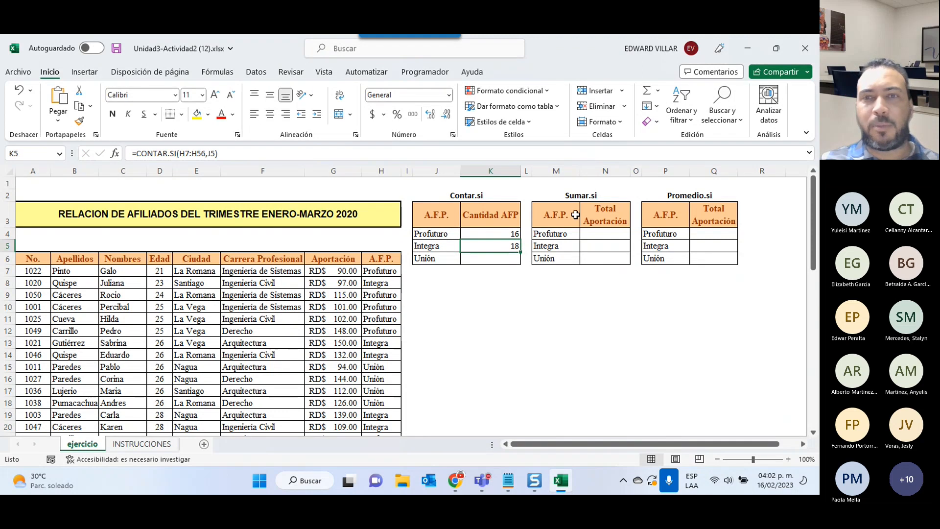
Insert the SUMAR.SI function in N4, Profuturo's Total Aportación cell in the Sumar.si table.
click(601, 234)
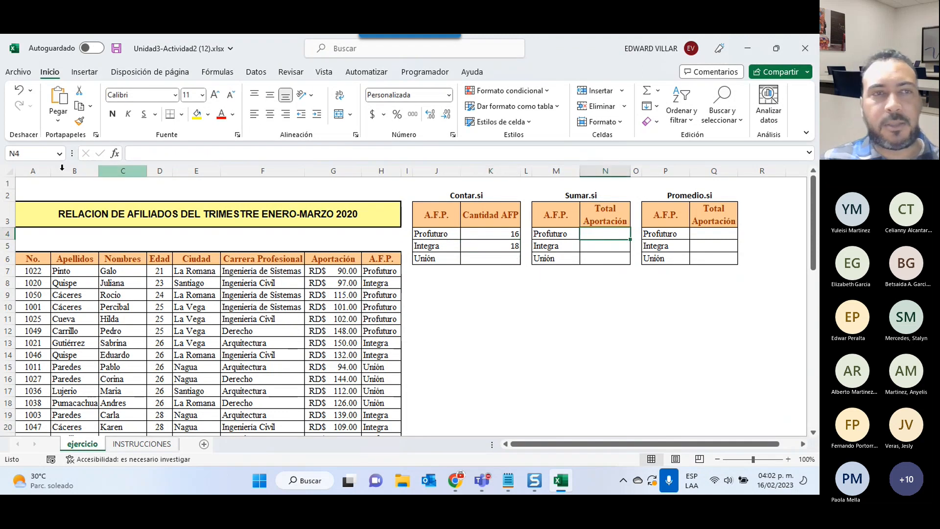
click(116, 154)
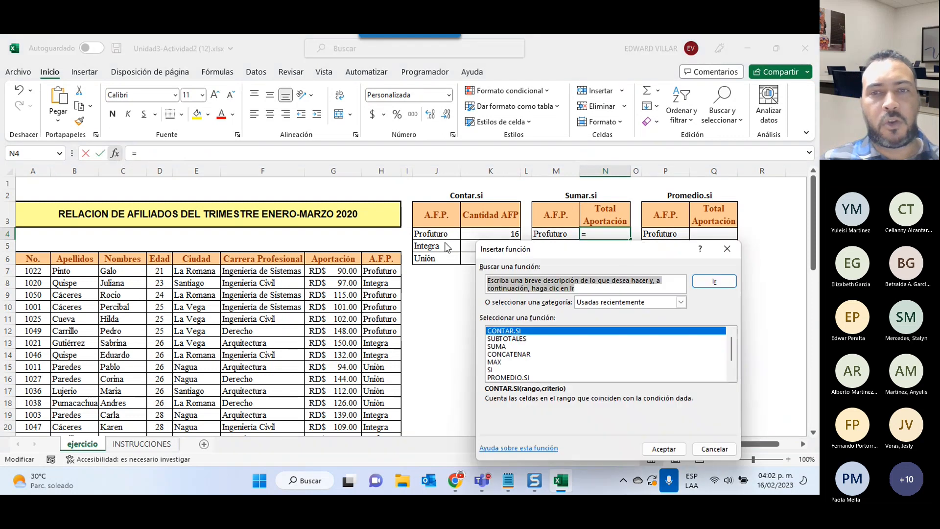
scroll(544, 359, down, 1)
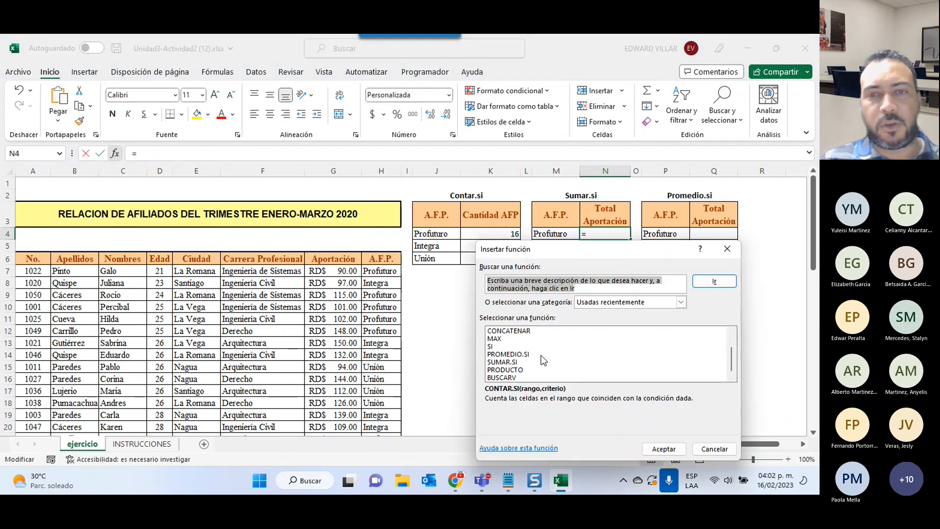
click(502, 362)
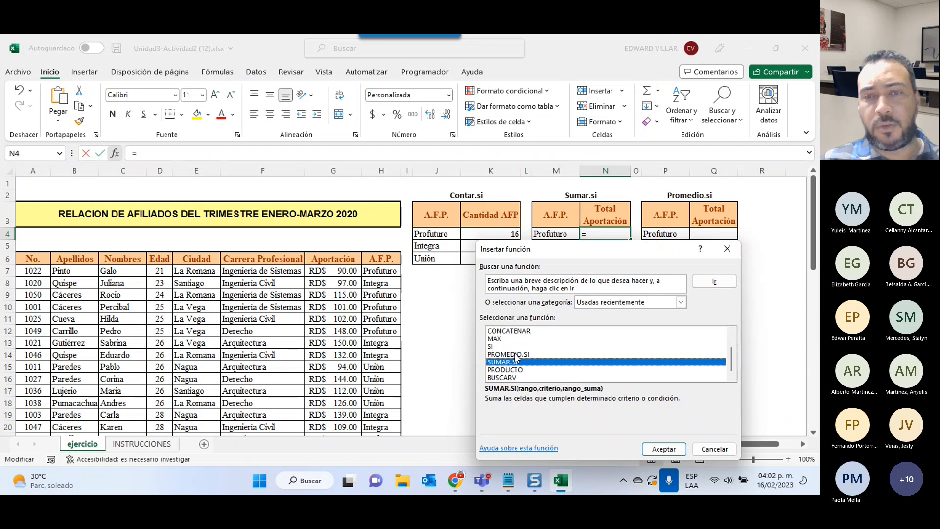
click(664, 448)
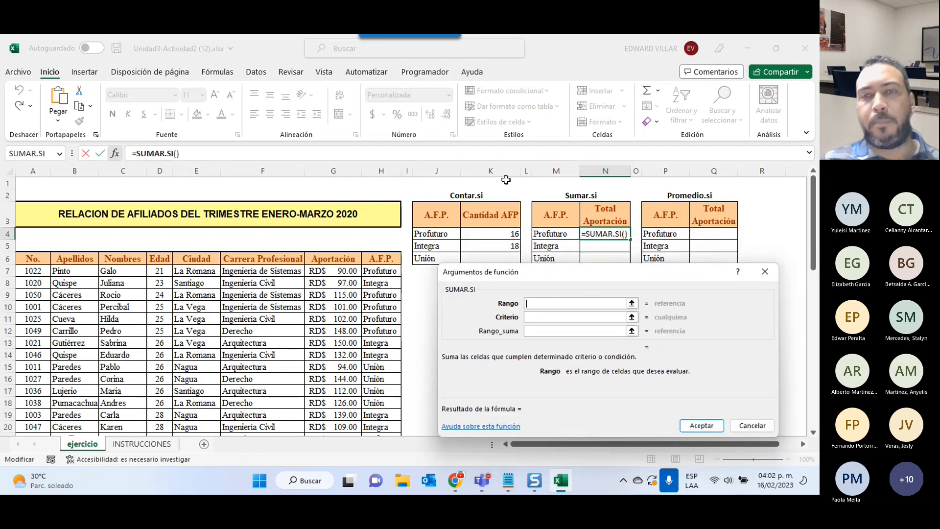
Complete Profuturo's SUMAR.SI formula with range H7:H56, criterion M4 and sum range G7:G56.
click(381, 273)
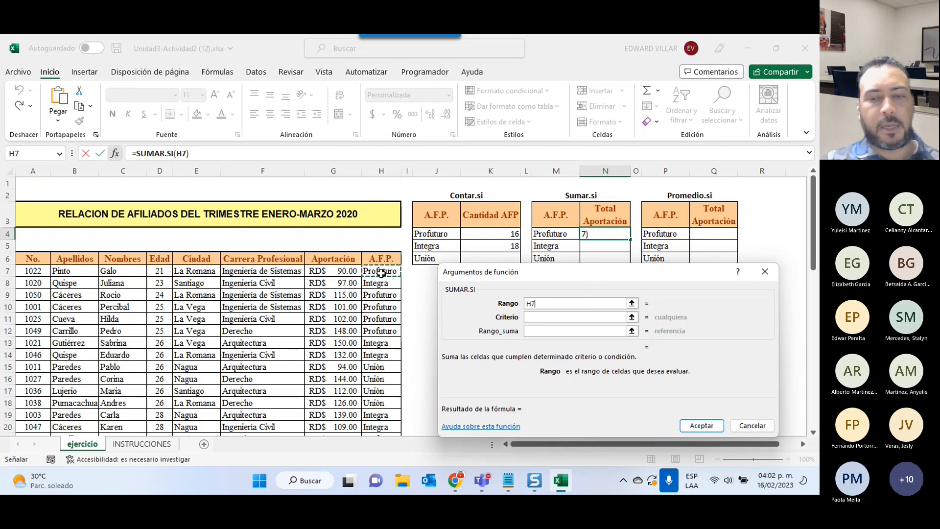
key(ctrl+shift+Down)
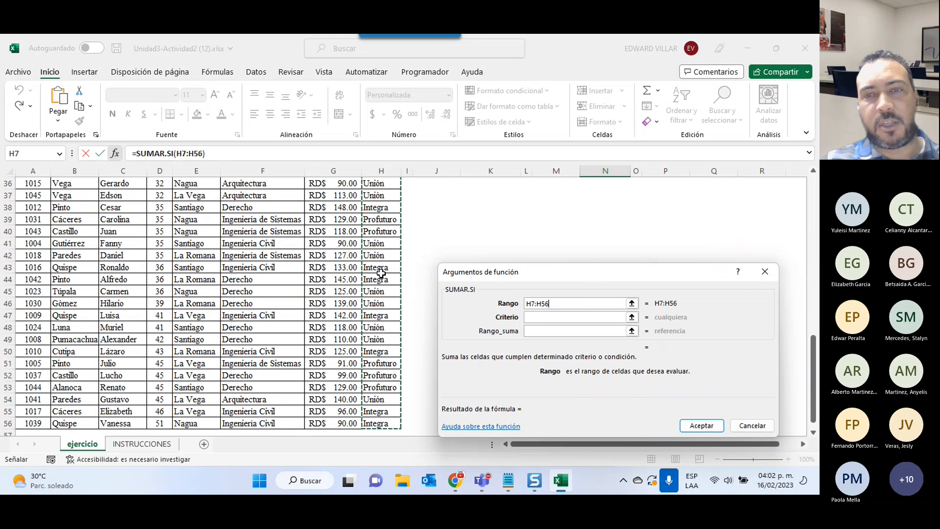
scroll(381, 273, up, 9)
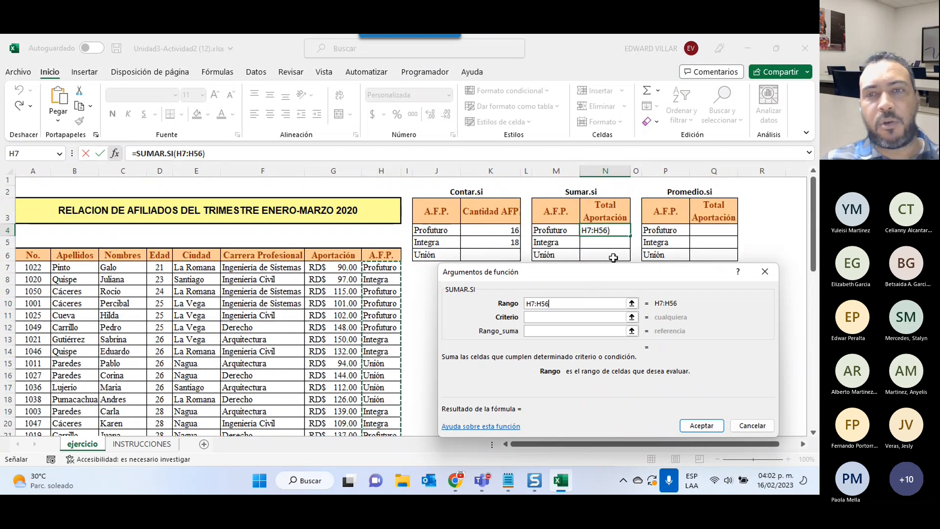
click(607, 316)
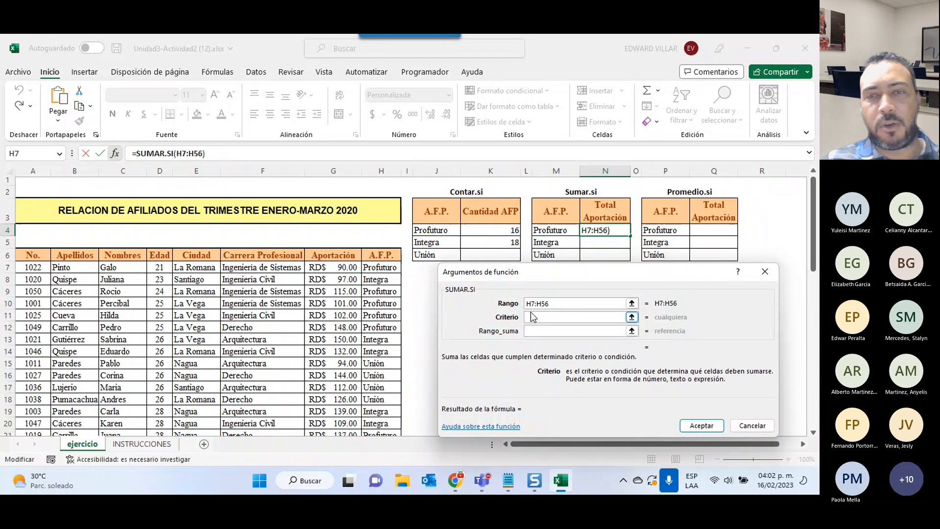
click(550, 230)
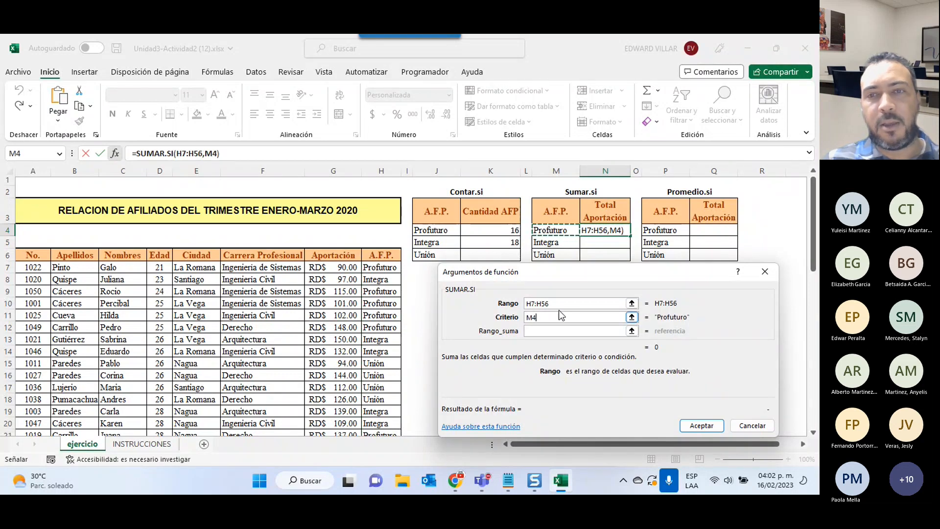
click(548, 332)
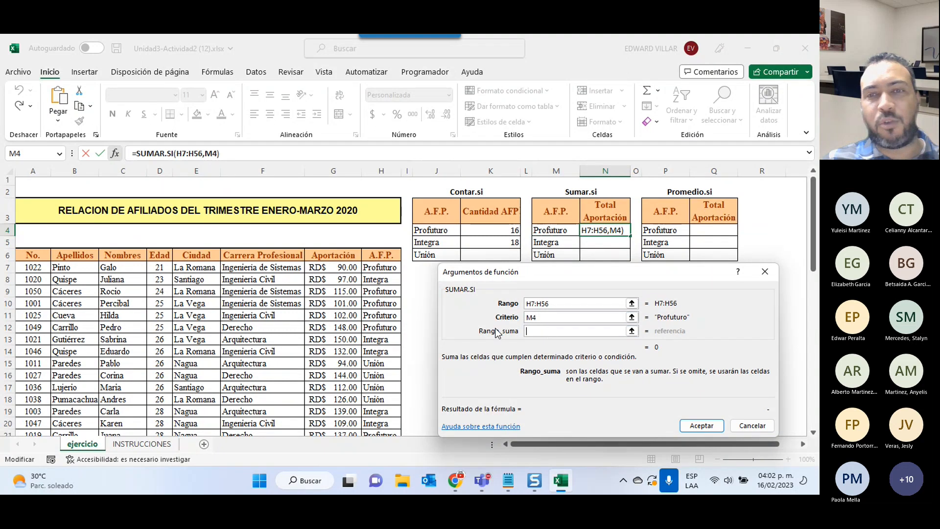
click(336, 267)
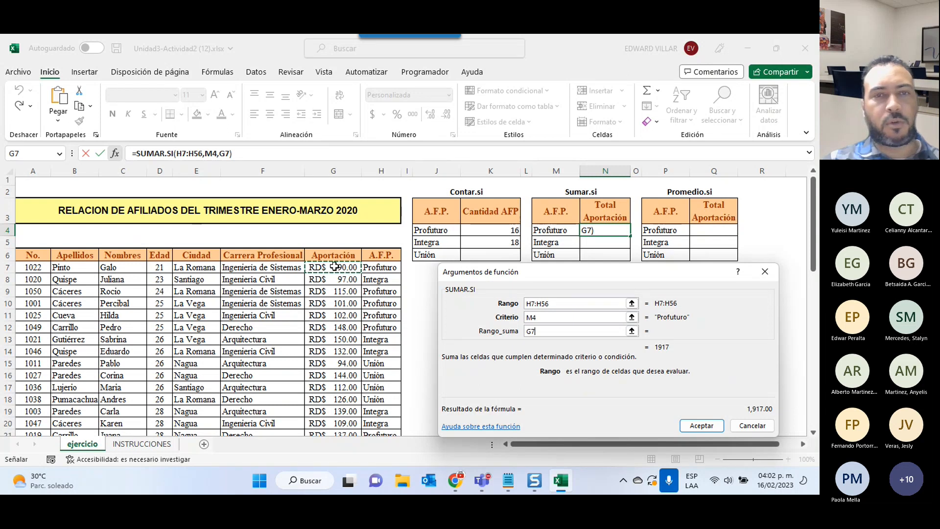
key(ctrl+shift+Down)
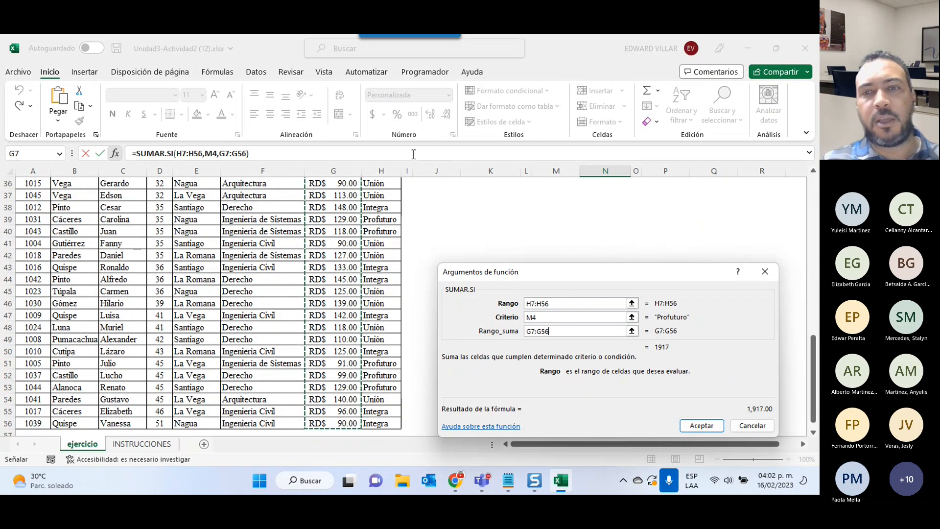
scroll(503, 251, up, 12)
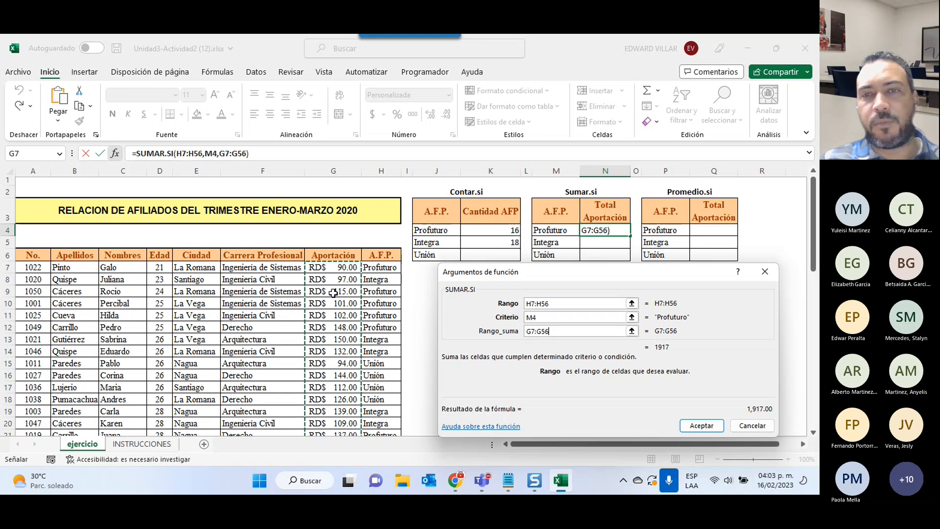
click(701, 425)
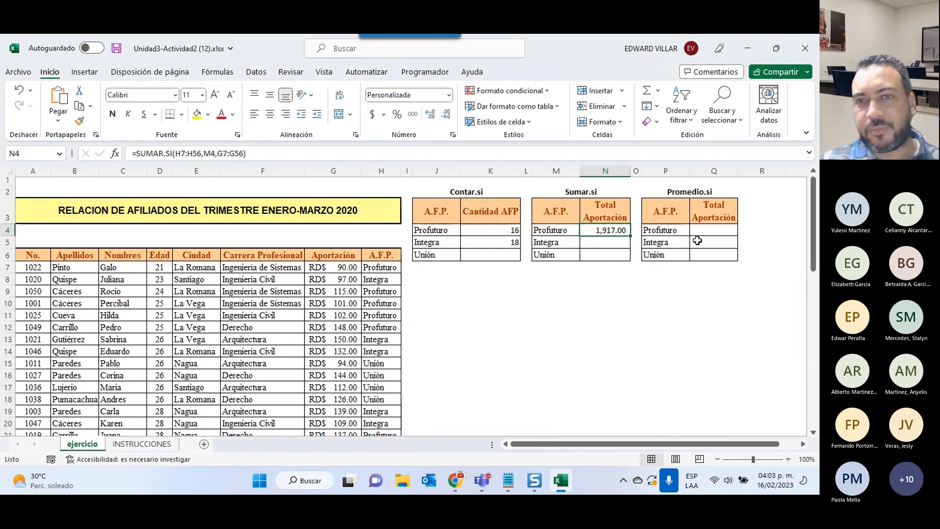
Insert the SUMAR.SI function in N5 for Integra and set its range to H7:H56.
click(625, 247)
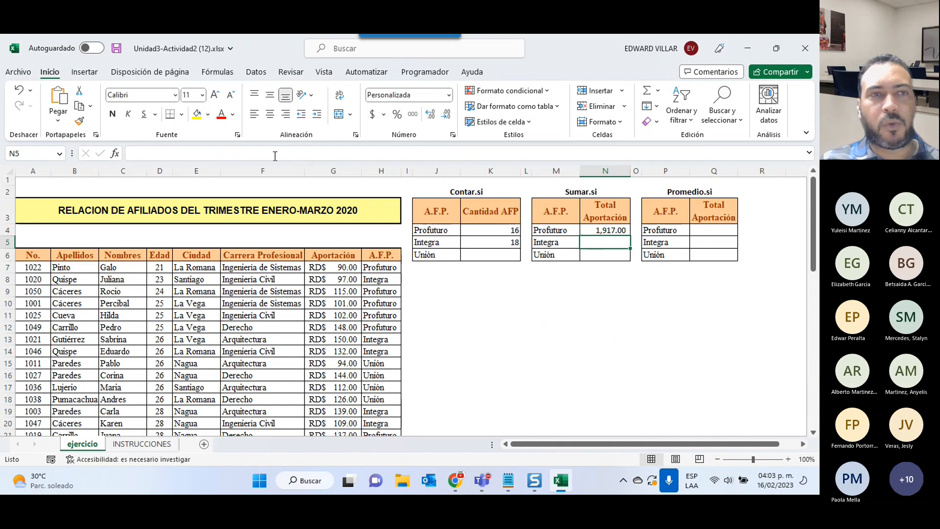
click(115, 154)
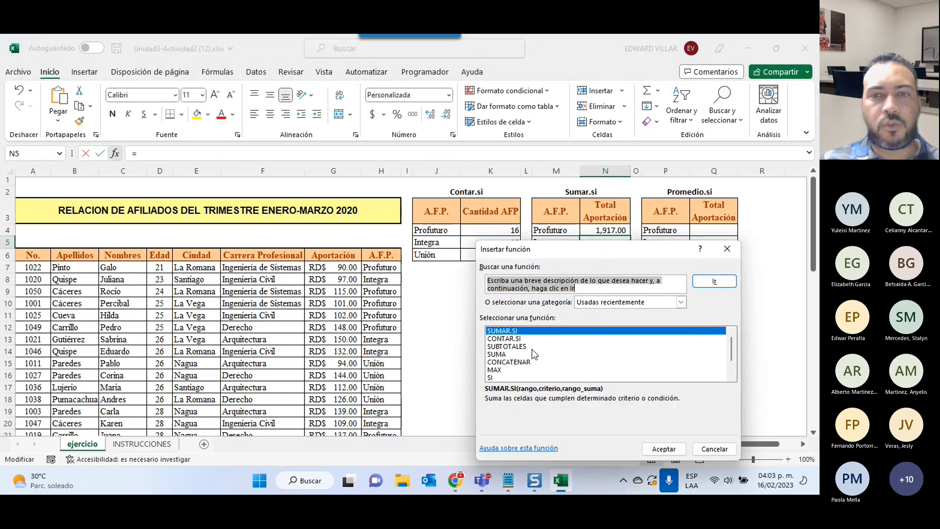
click(661, 447)
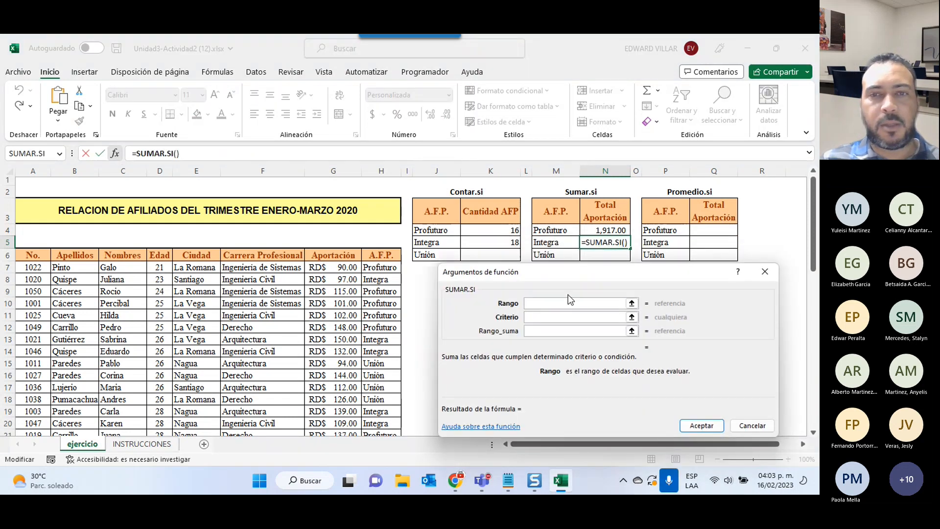
click(379, 263)
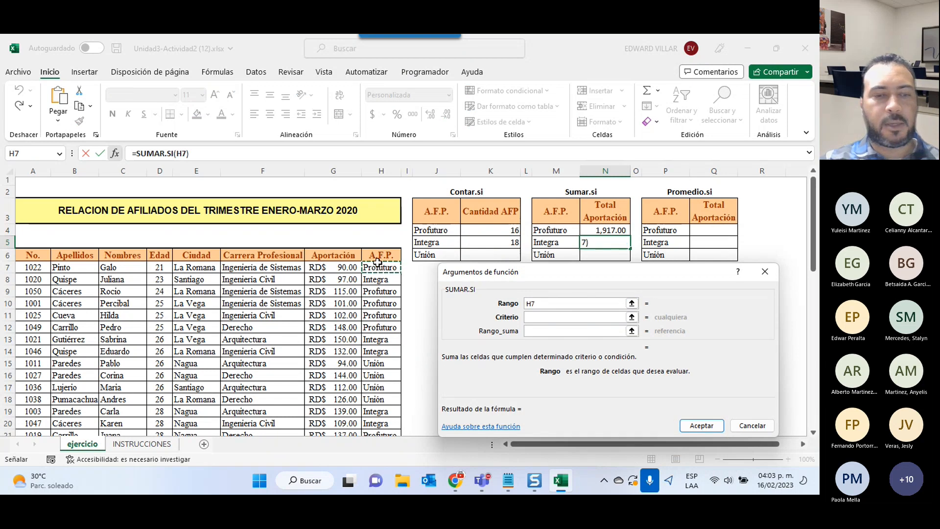
key(ctrl+shift+Down)
scroll(549, 225, up, 10)
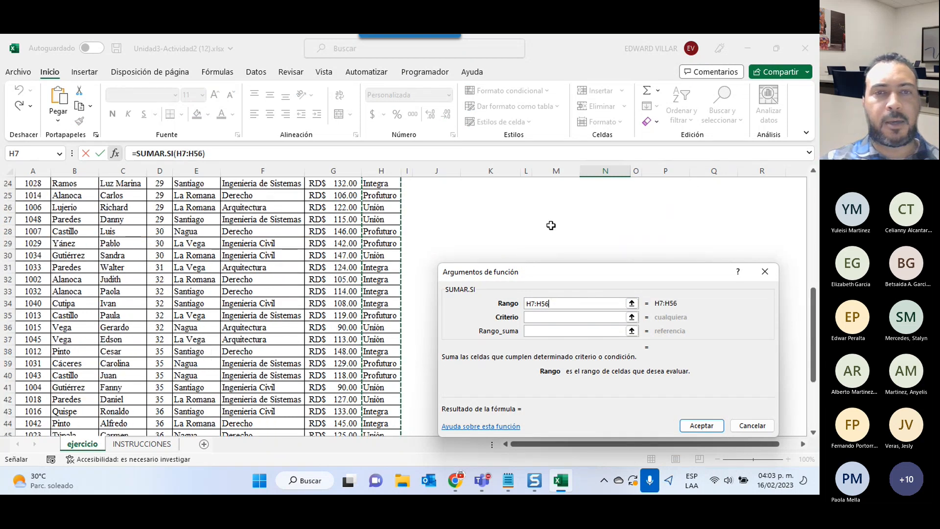
Complete Integra's SUMAR.SI formula with criterion M5 and sum range G7:G56.
click(558, 321)
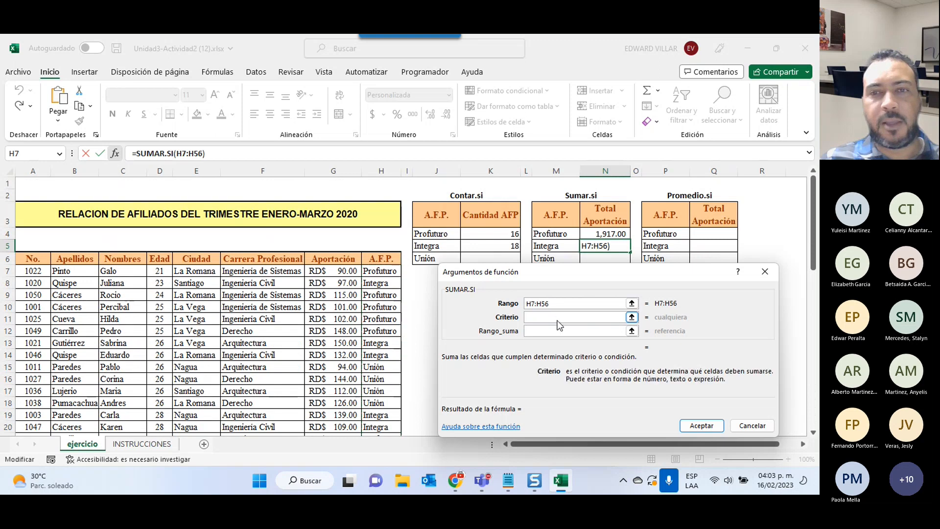
click(550, 248)
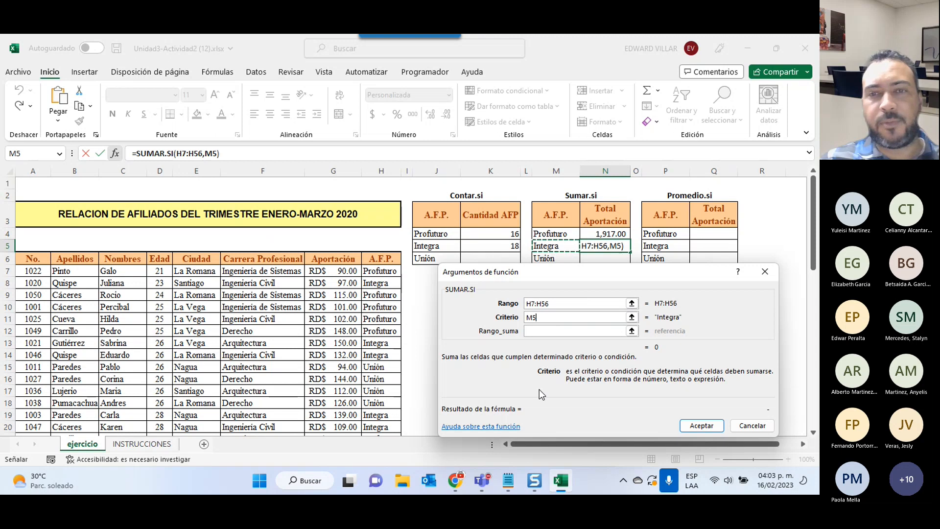
click(534, 331)
click(313, 271)
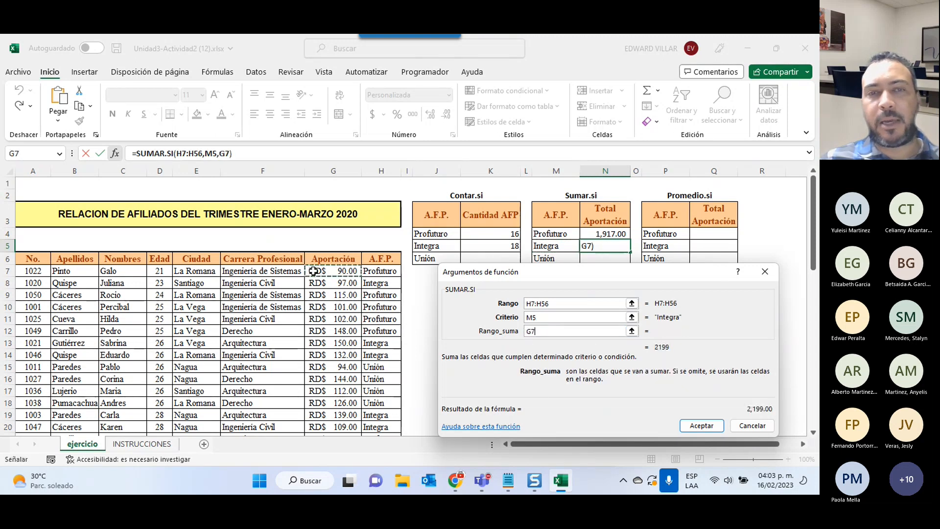
key(ctrl+shift+Down)
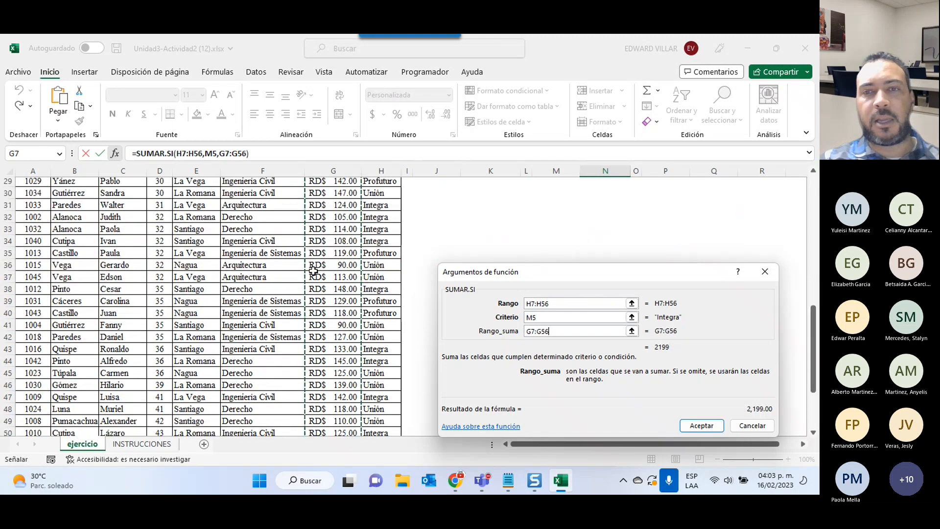
scroll(320, 265, up, 9)
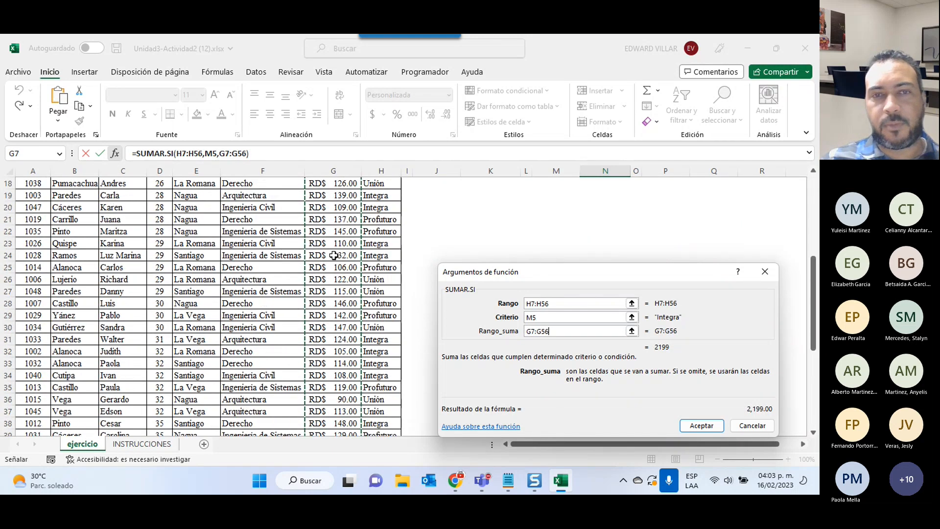
click(701, 425)
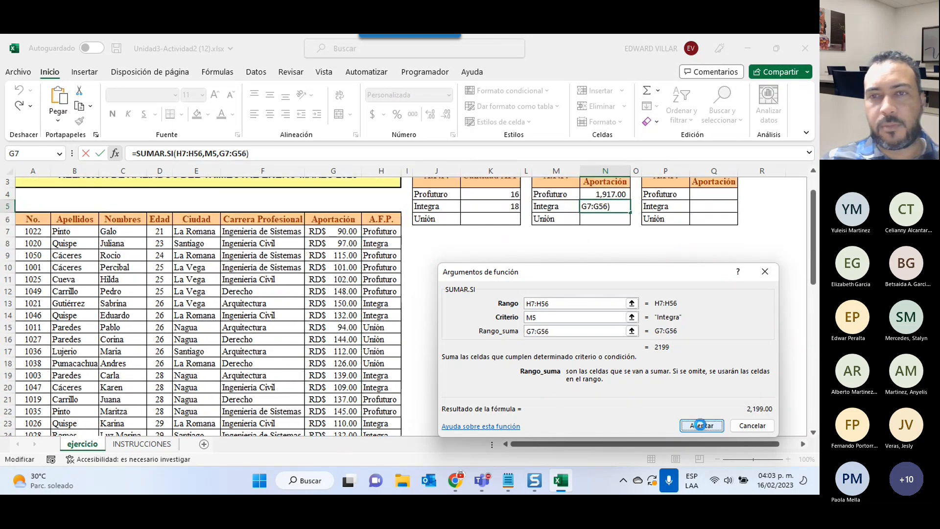
scroll(614, 360, up, 1)
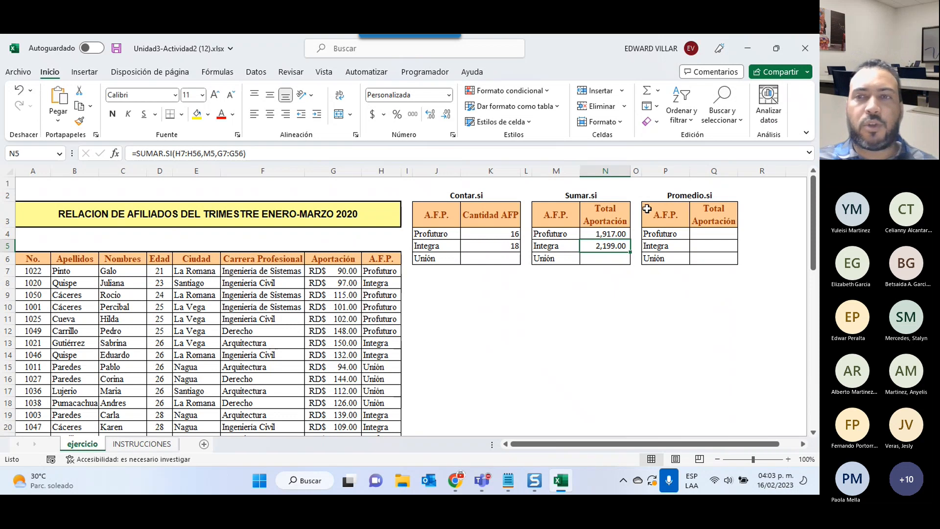
Insert the PROMEDIO.SI function in Q4, Profuturo's cell in the Promedio.si table, and move its arguments dialog clear of the summary tables.
click(726, 229)
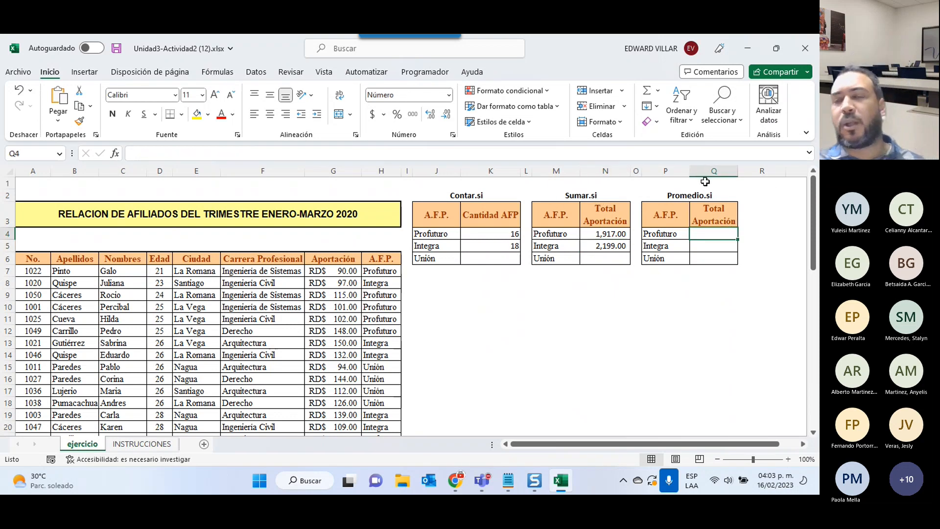
click(114, 153)
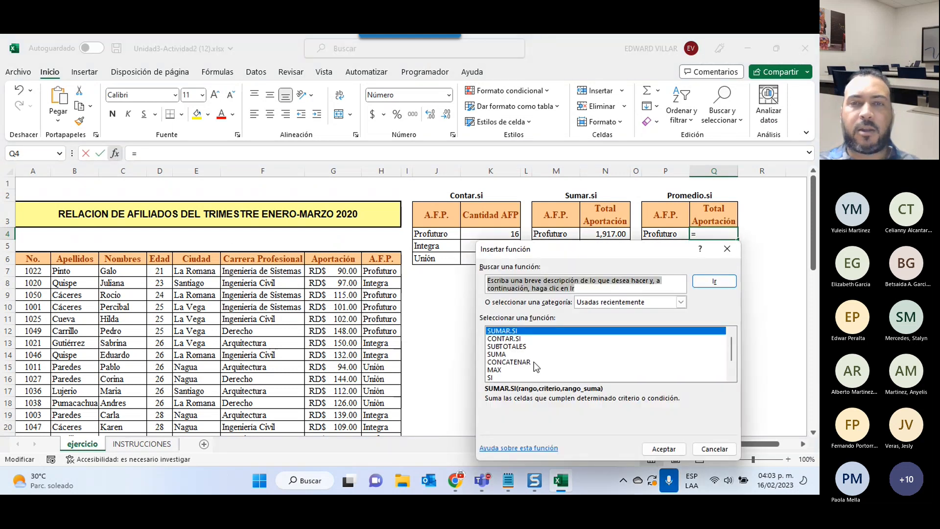
scroll(534, 362, down, 1)
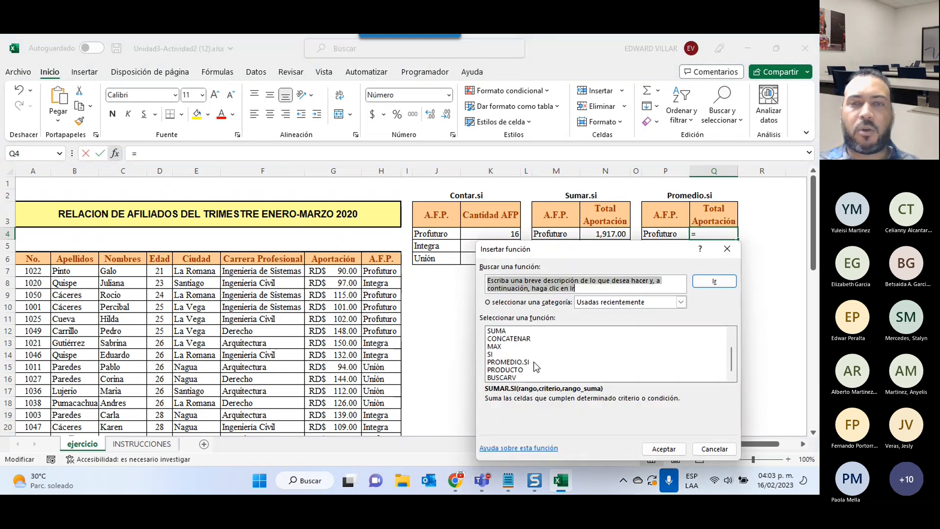
click(508, 362)
click(667, 448)
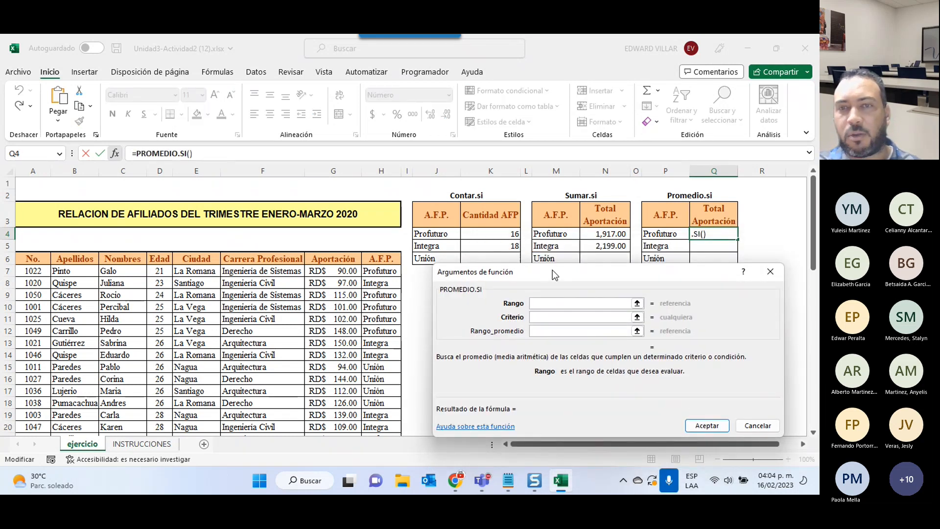
drag(552, 269, 553, 286)
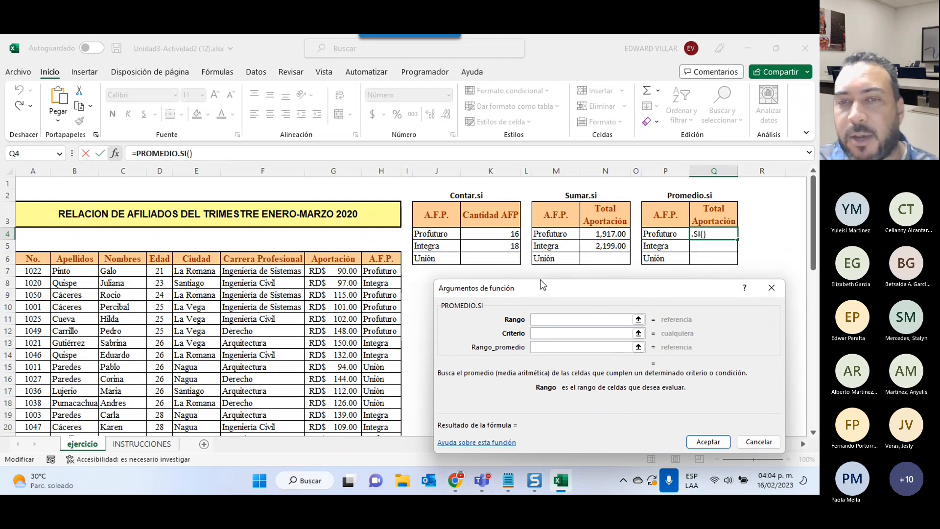
Complete Profuturo's PROMEDIO.SI formula with range H7:H56, criterion P4 and average range G7:G56.
click(372, 273)
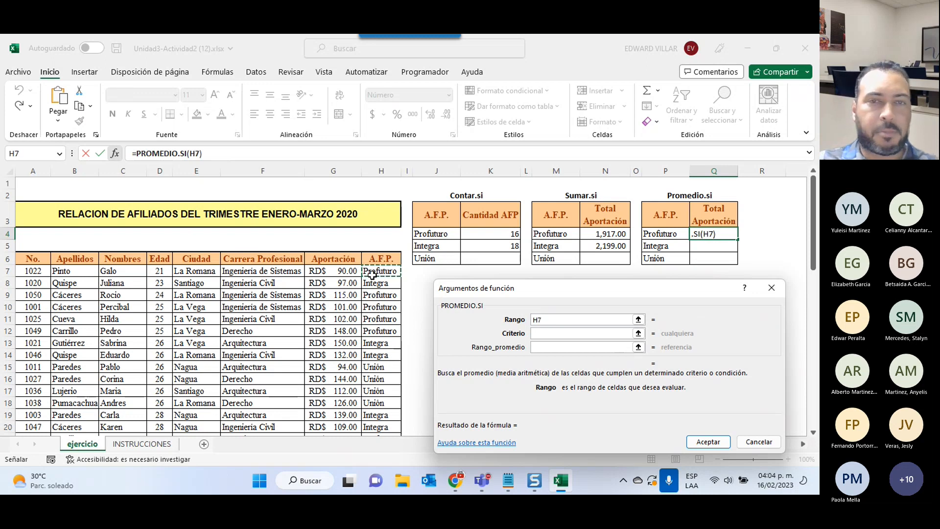
key(ctrl+shift+Down)
scroll(496, 294, up, 5)
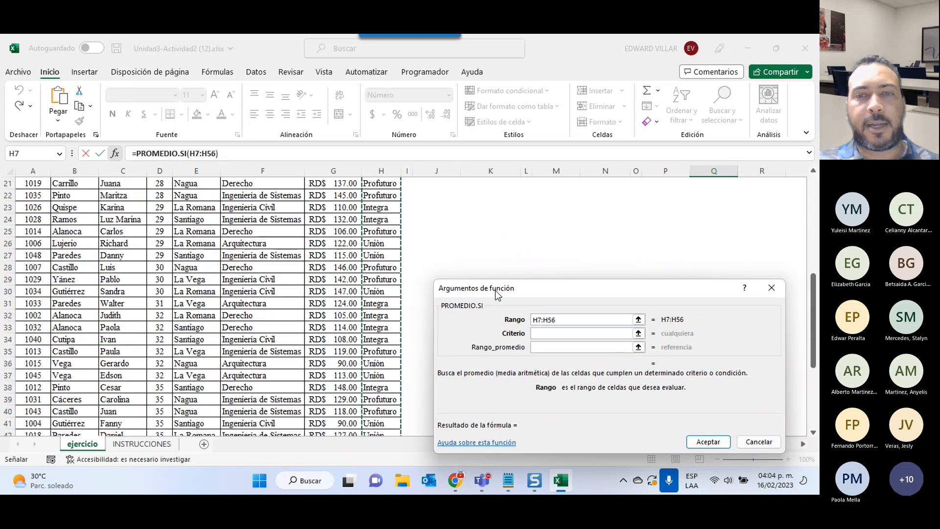
scroll(497, 294, up, 7)
click(607, 333)
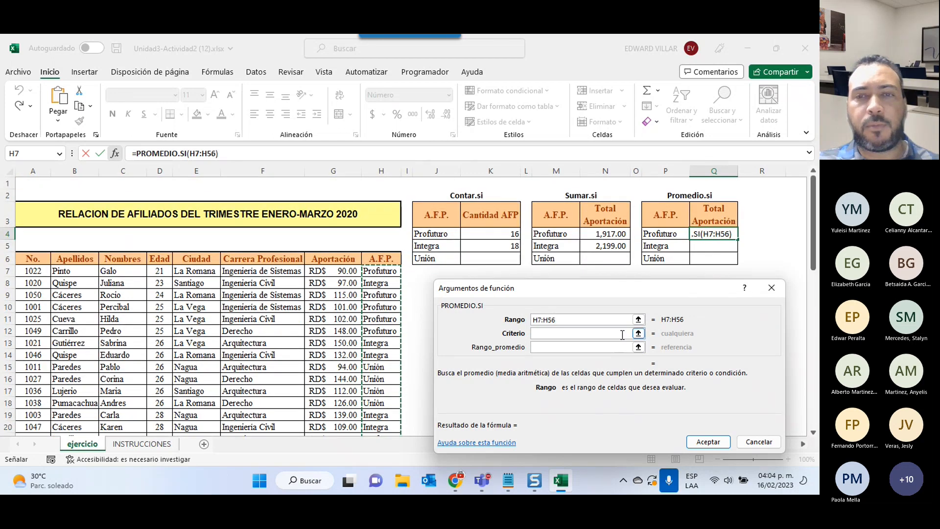
click(660, 234)
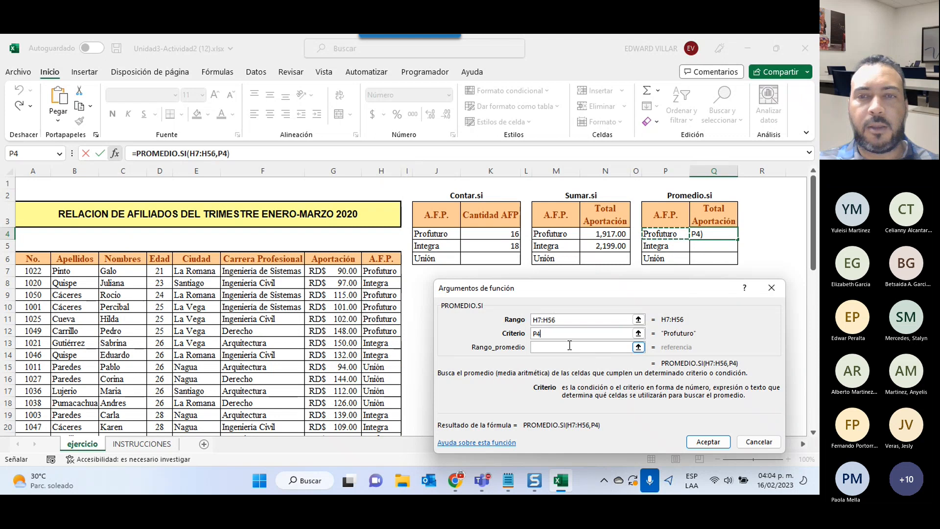
click(631, 346)
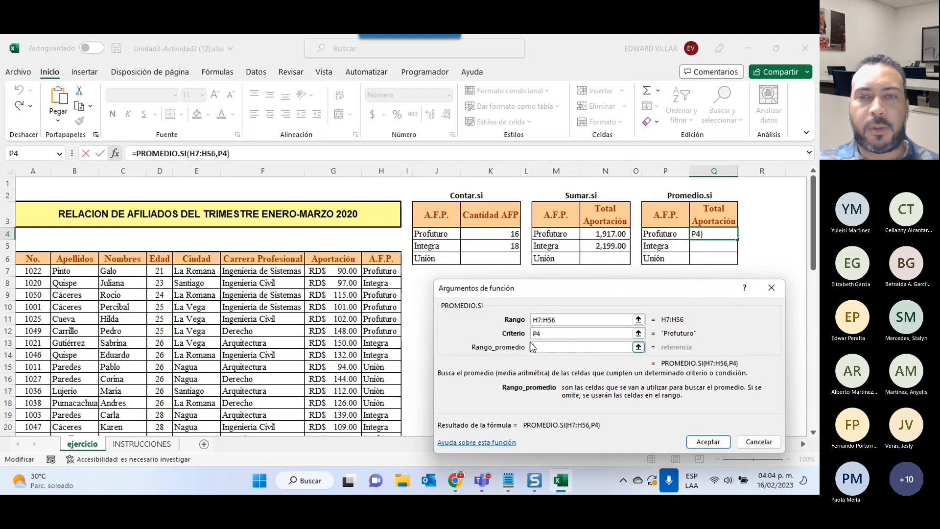
click(331, 273)
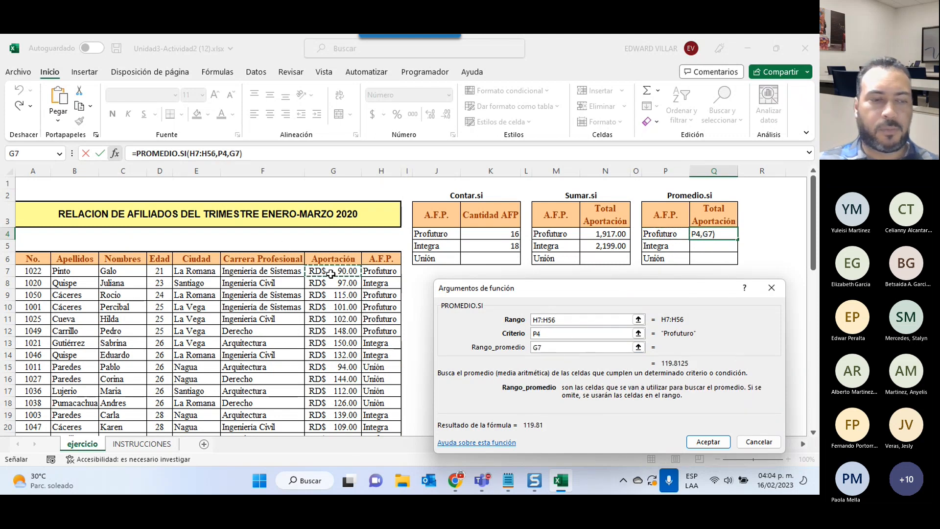
key(ctrl+shift+Down)
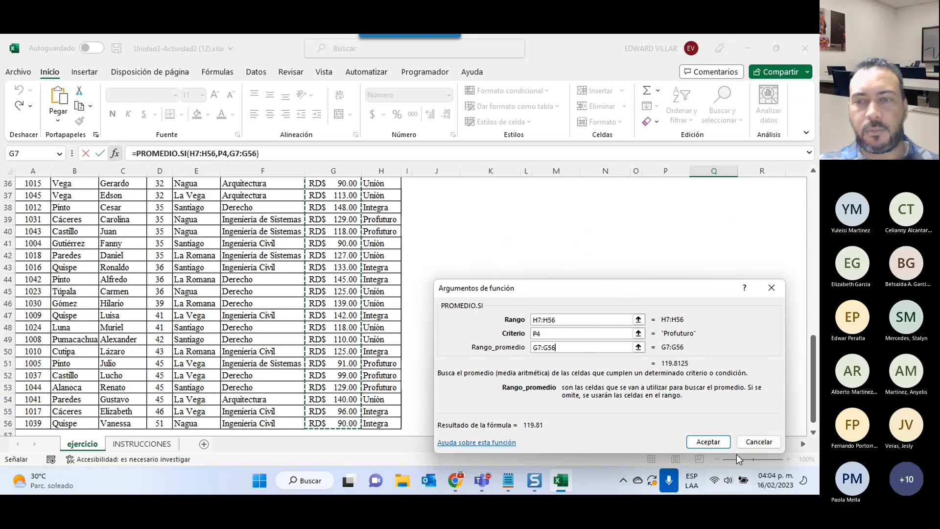
click(720, 443)
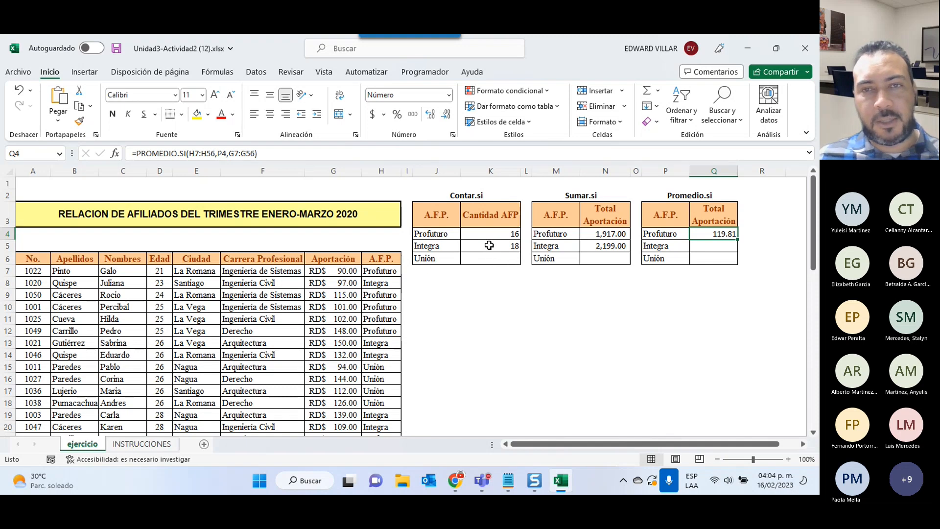
Insert the CONTAR.SI function in K6, Unión's cell in the Contar.si table.
click(497, 262)
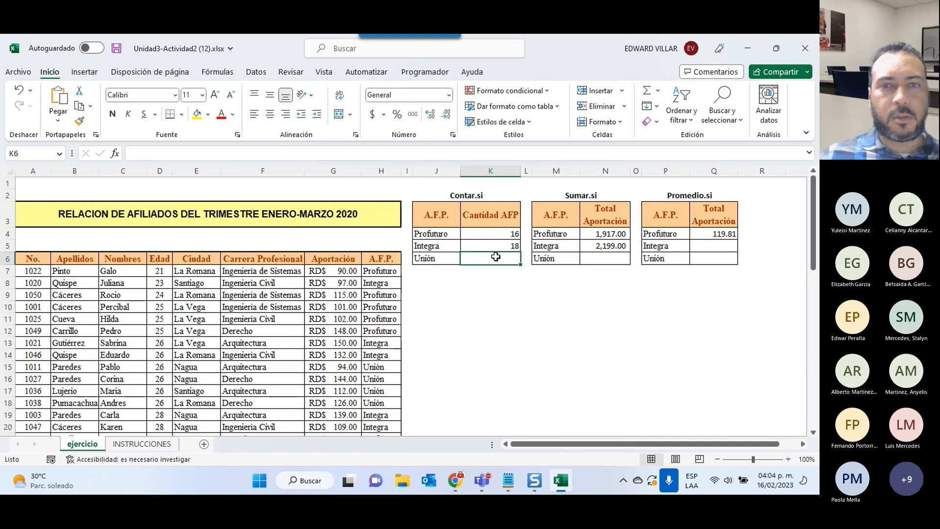
click(115, 154)
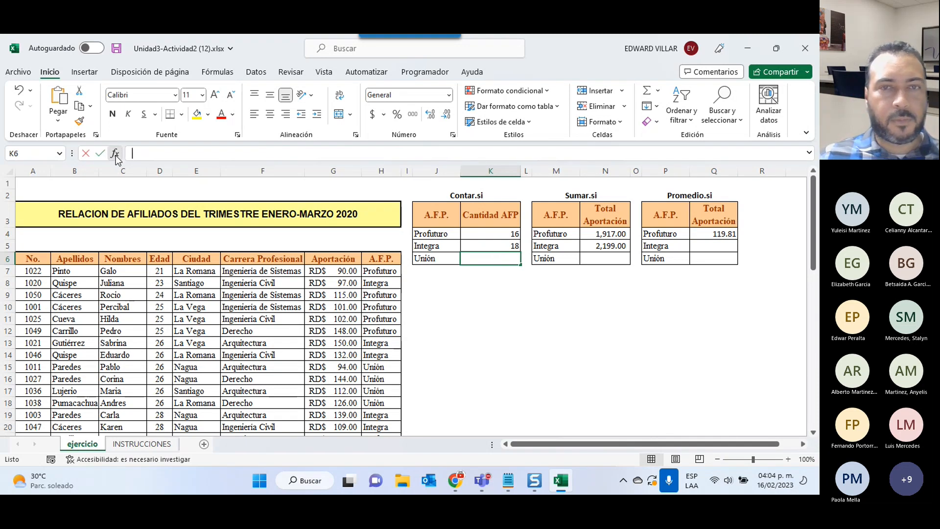
click(505, 346)
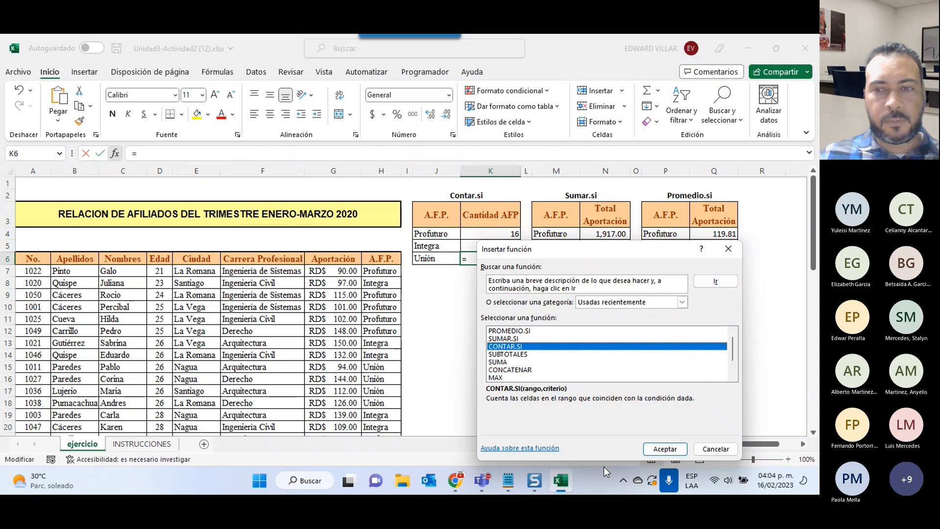
click(665, 448)
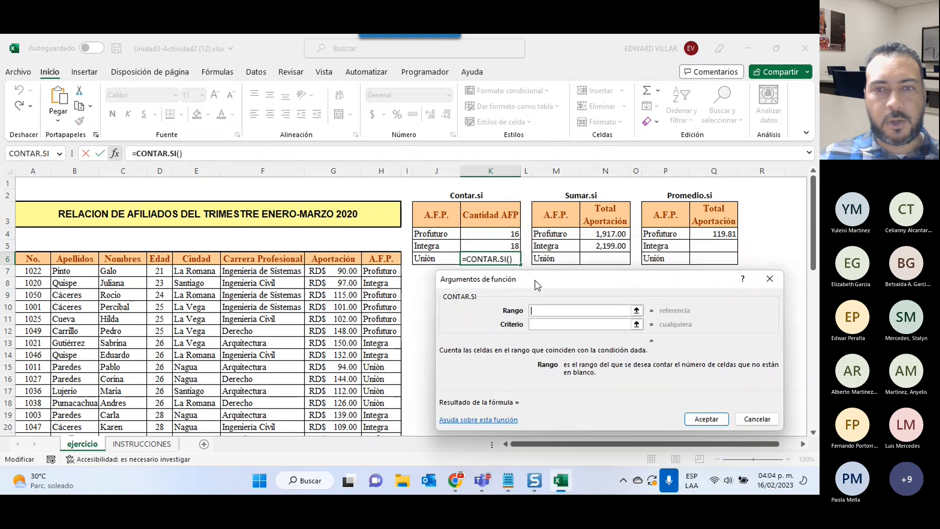
Complete Unión's CONTAR.SI formula with range H7:H56 and criterion J6.
click(375, 271)
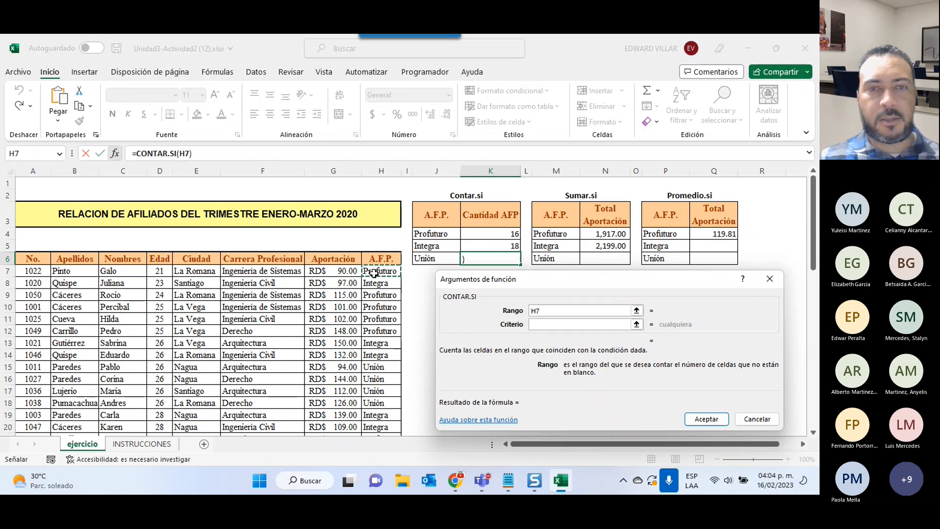
key(ctrl+shift+Down)
scroll(498, 238, up, 10)
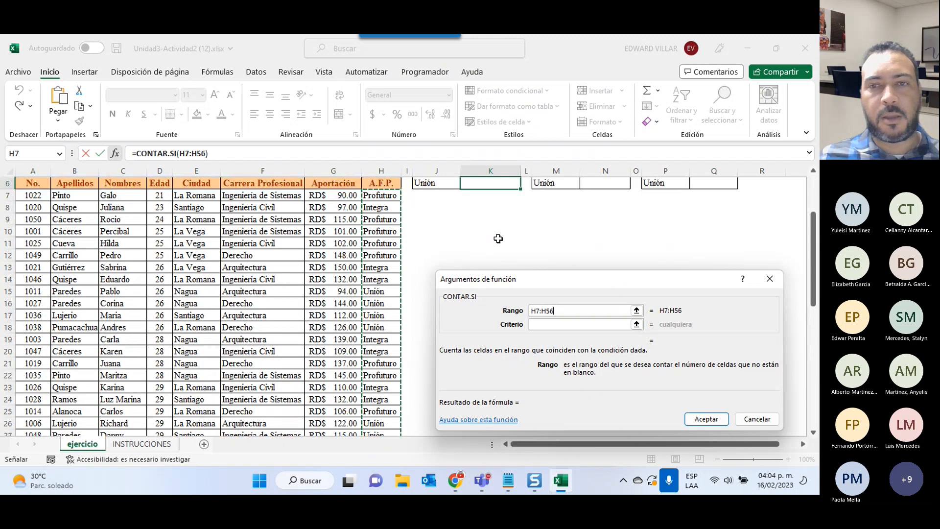
scroll(499, 239, up, 2)
click(539, 322)
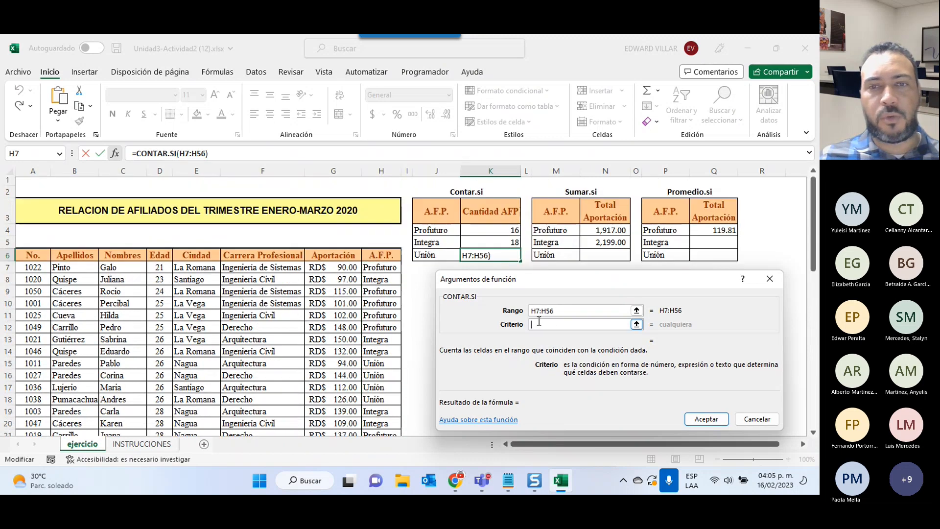
click(423, 254)
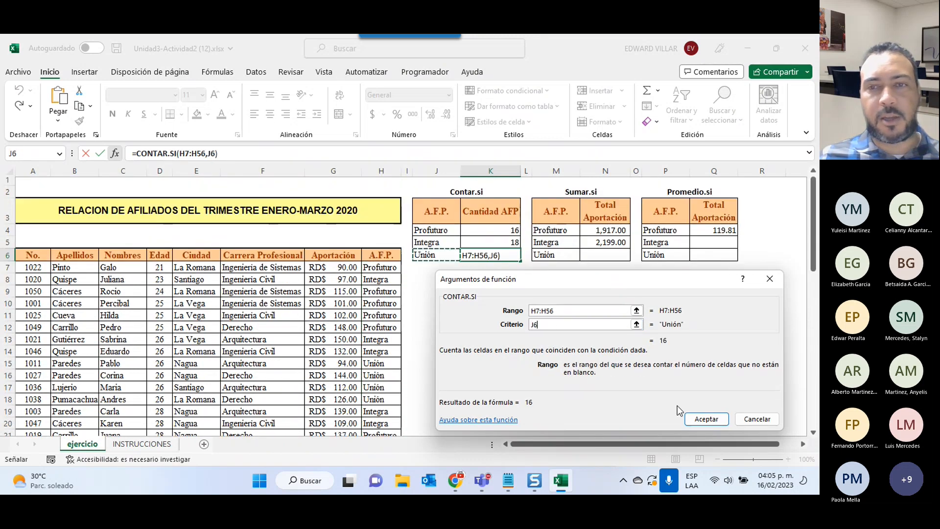
click(699, 418)
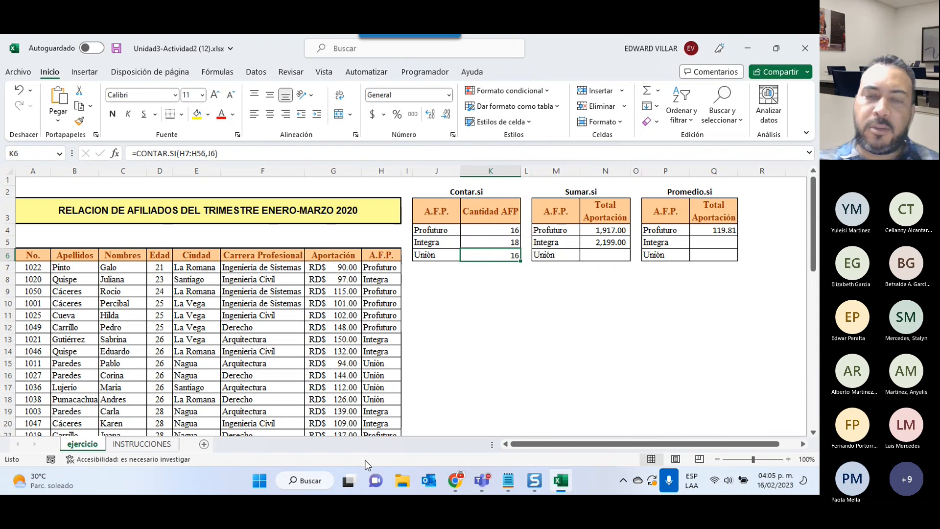
Change the A.F.P. entry in H15 to Union, without the accent.
click(381, 364)
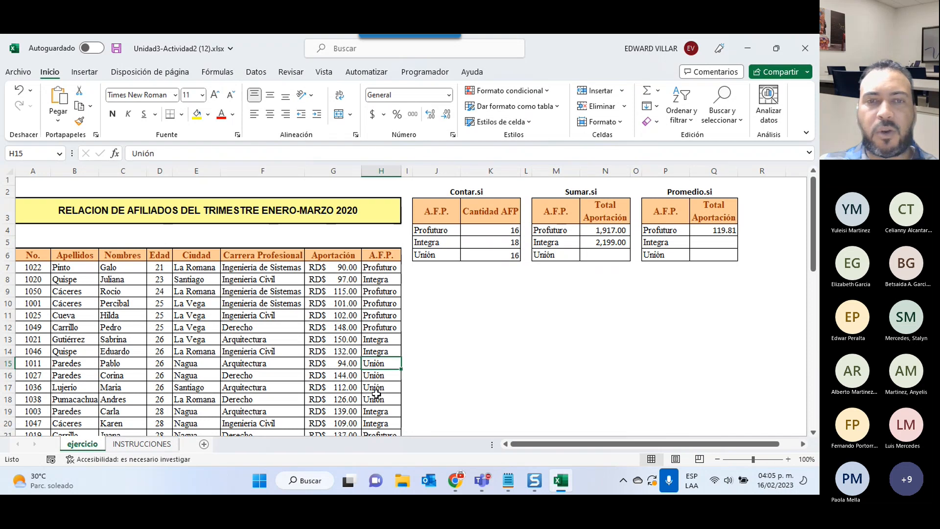
click(149, 153)
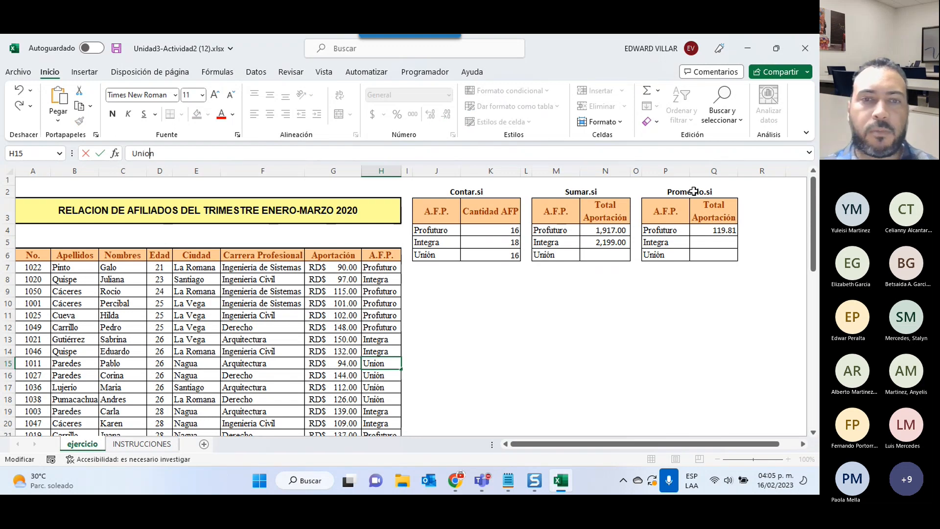
key(Return)
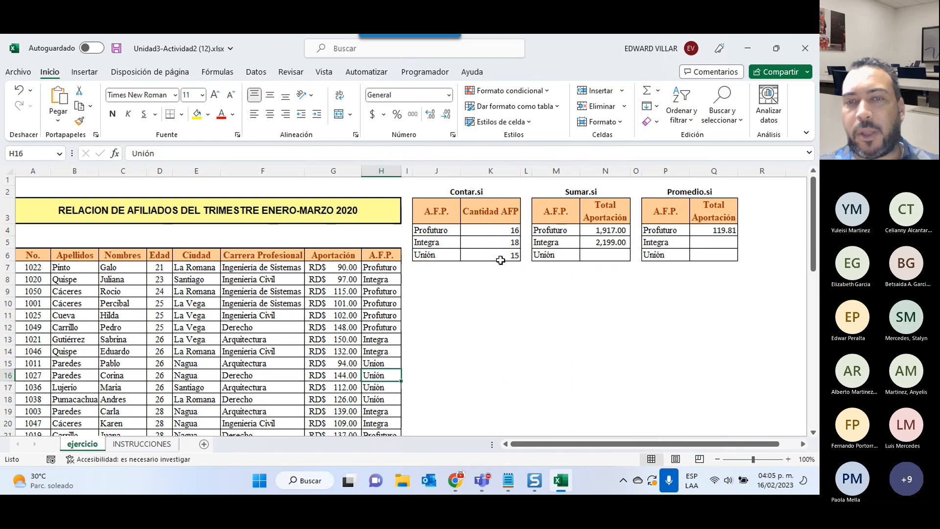
Examine the edited A.F.P. entry in H15 and the cell references of Unión's CONTAR.SI formula in K6.
drag(363, 378, 367, 370)
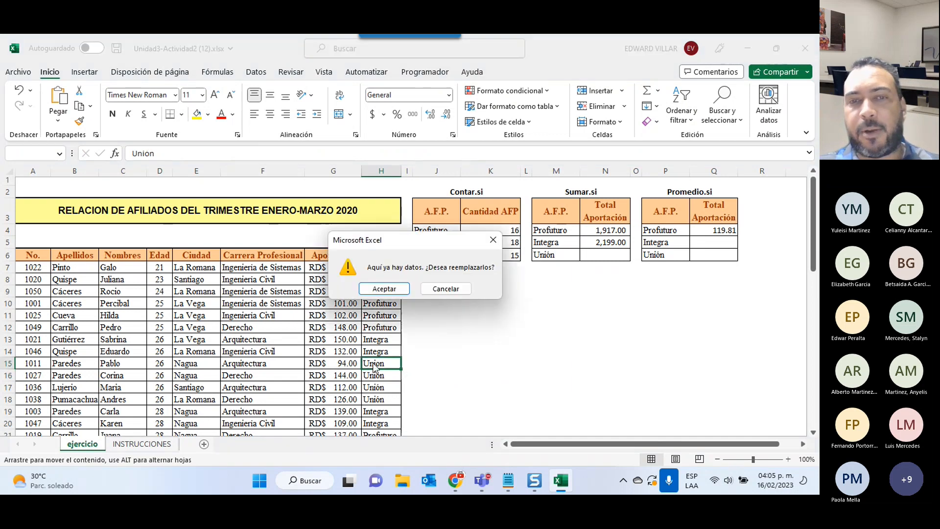
click(446, 290)
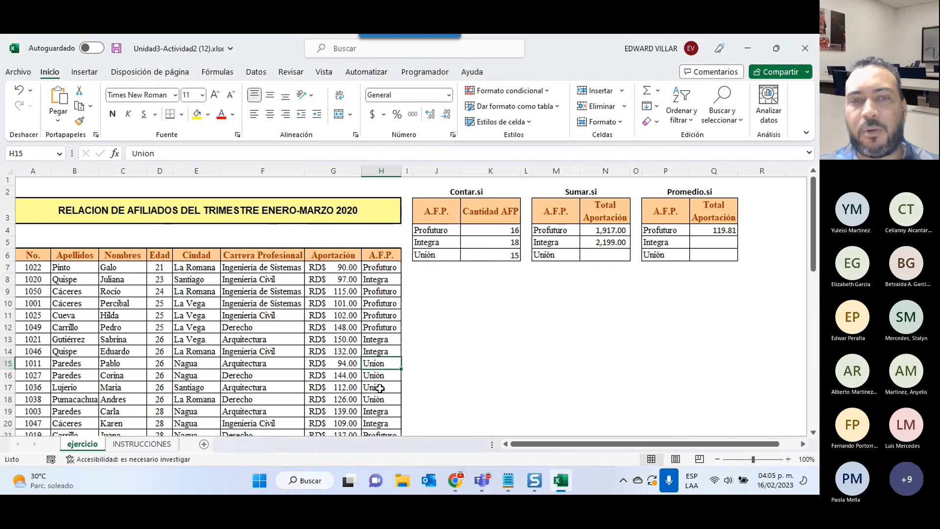
double_click(507, 255)
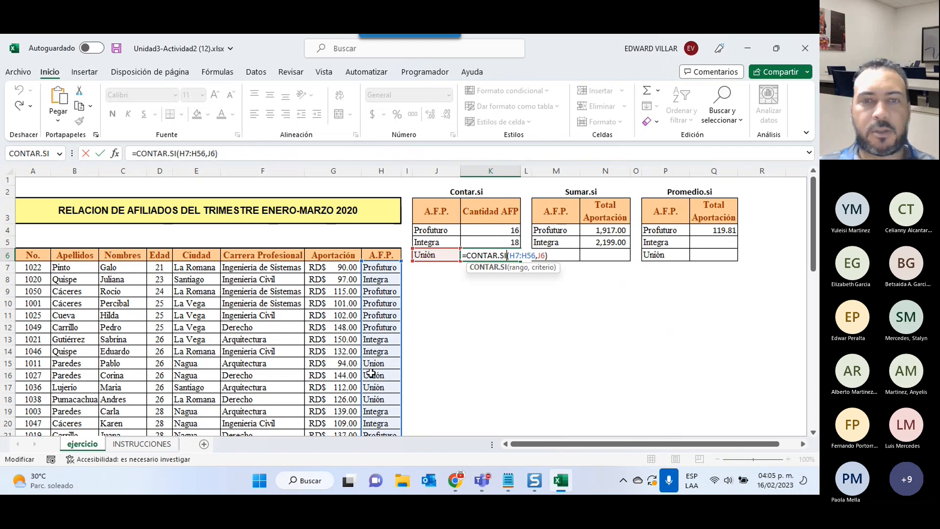
click(489, 308)
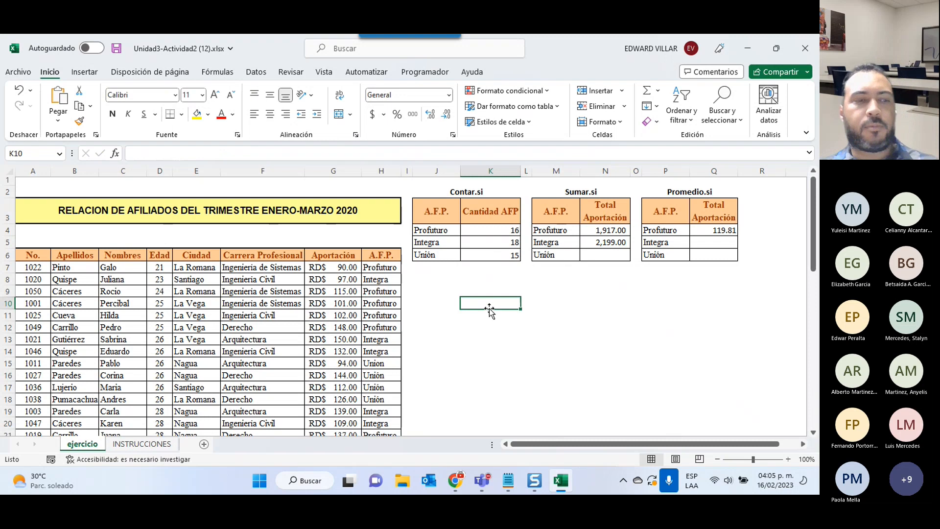
Switch to the course page in Chrome and look over the unit 3 assignments and the virtual meeting section.
click(744, 49)
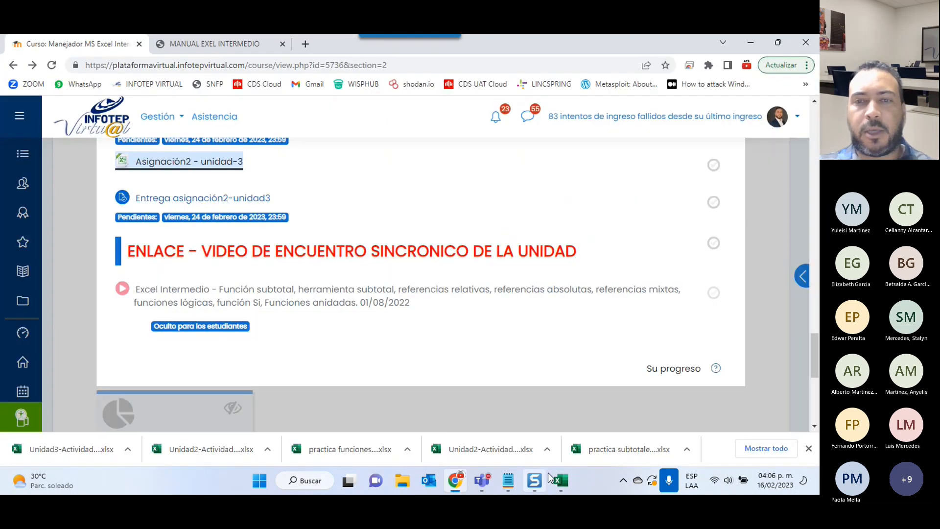
scroll(472, 398, up, 5)
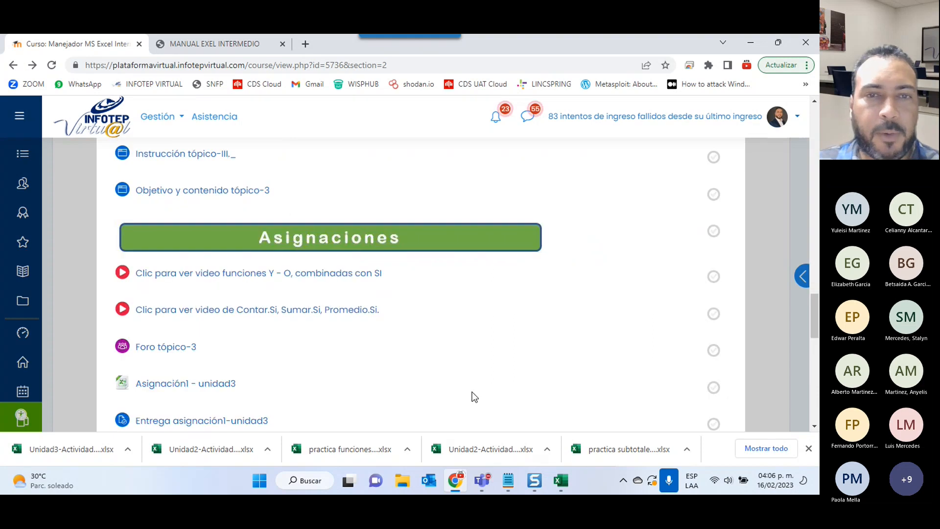
scroll(460, 148, up, 10)
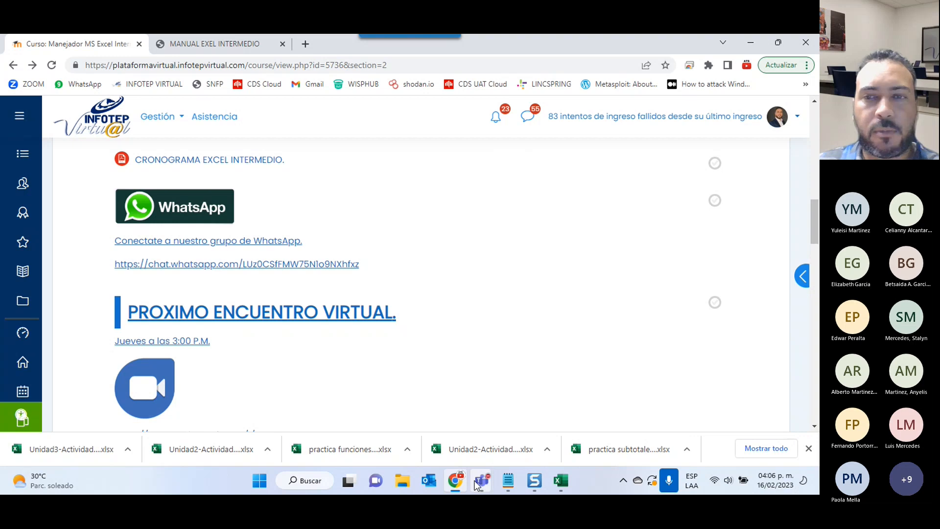
Switch to the Teams meeting window to view its participants, and return to the Excel workbook.
mouse_move(478, 484)
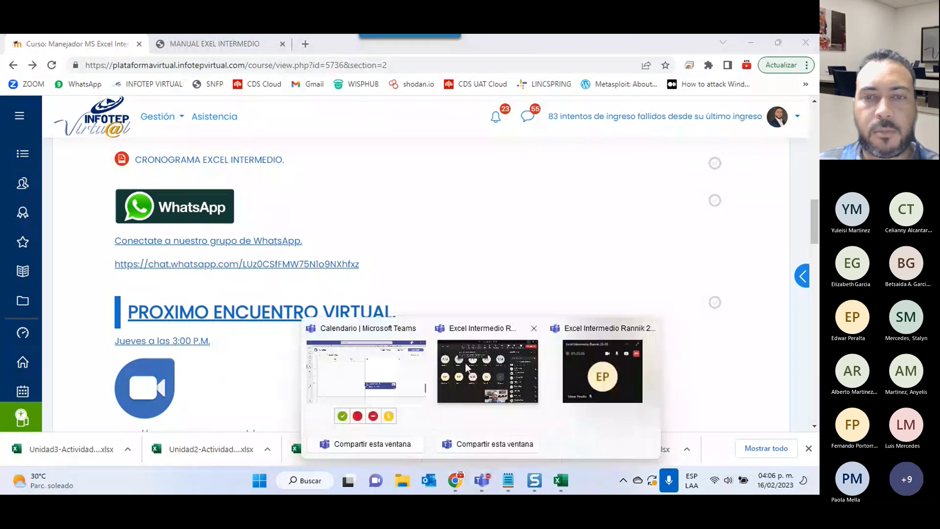
click(464, 351)
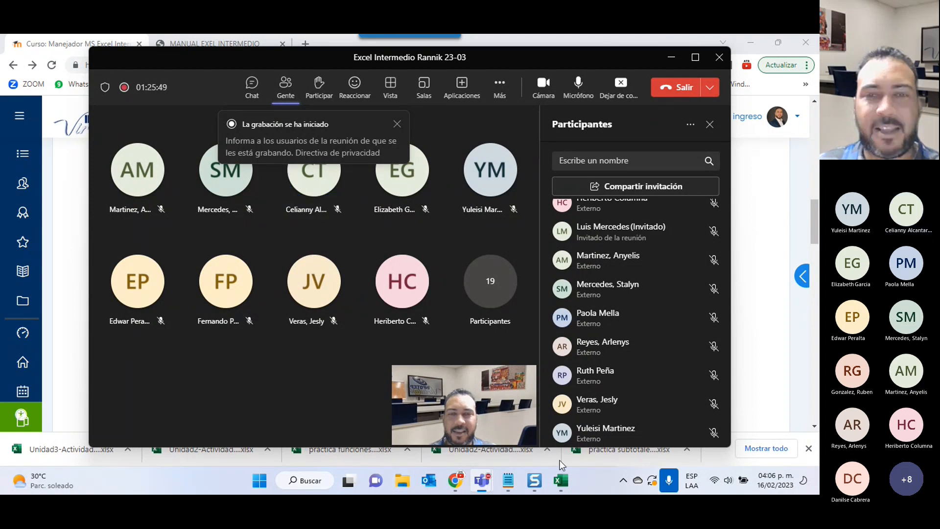
click(561, 481)
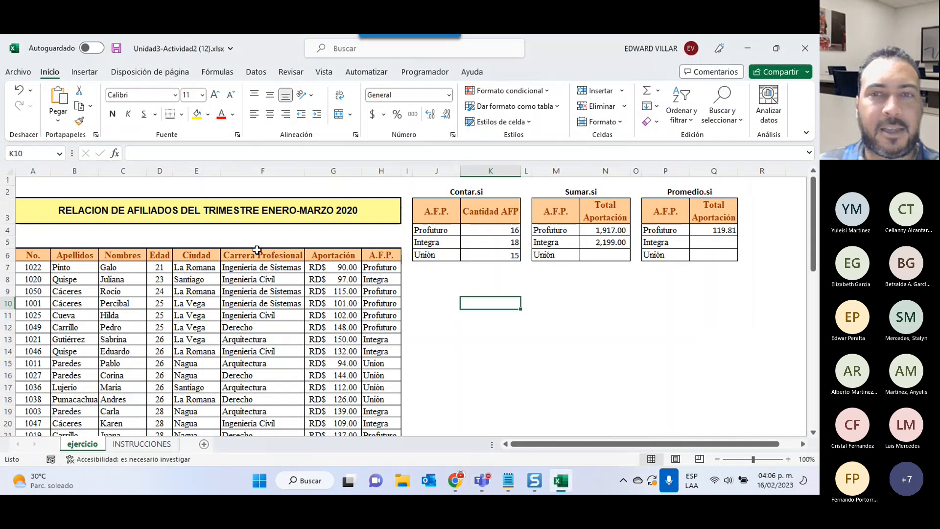
Review the headings of the three summary tables and open the function arguments of Integra's CONTAR.SI formula in K5.
drag(440, 192, 736, 201)
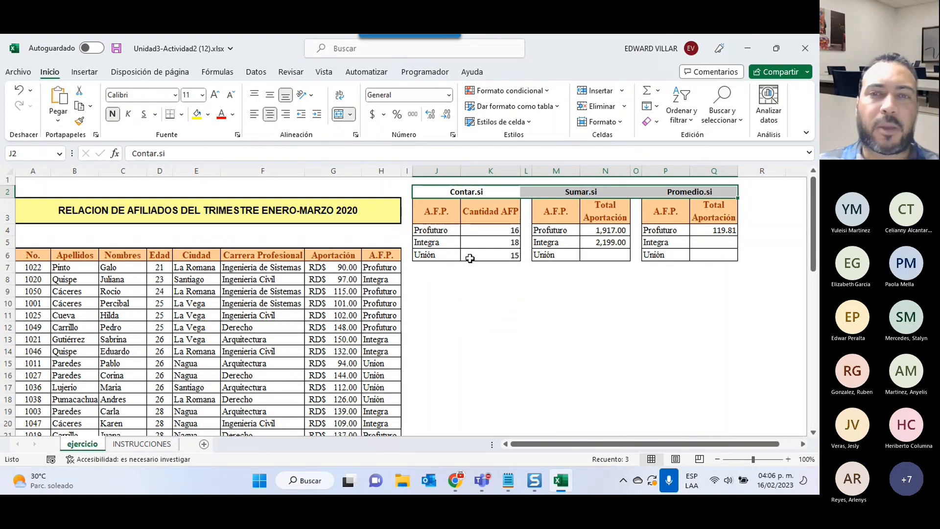
click(472, 242)
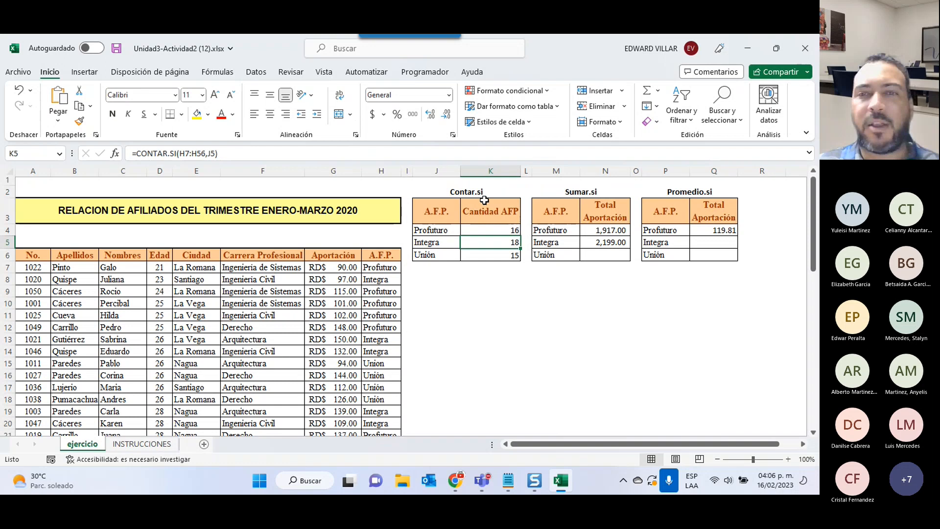
drag(481, 238, 477, 230)
click(455, 290)
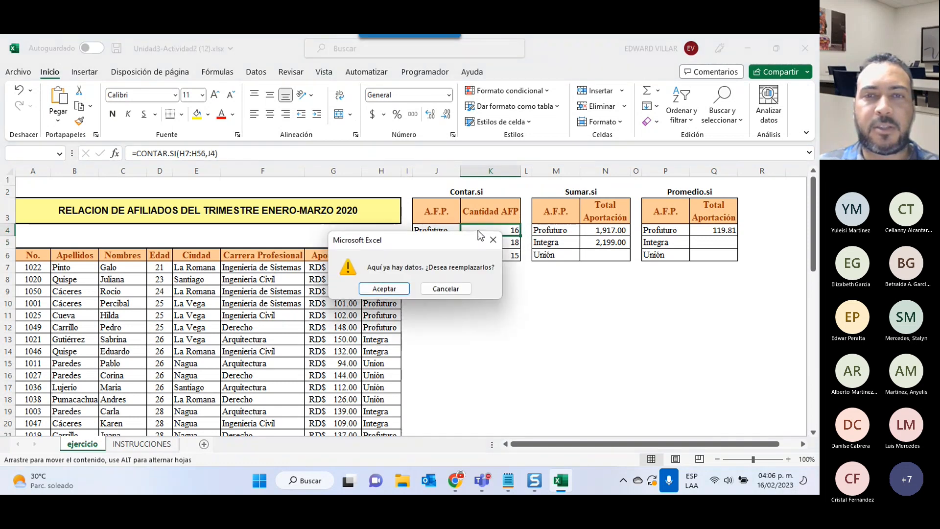
click(441, 289)
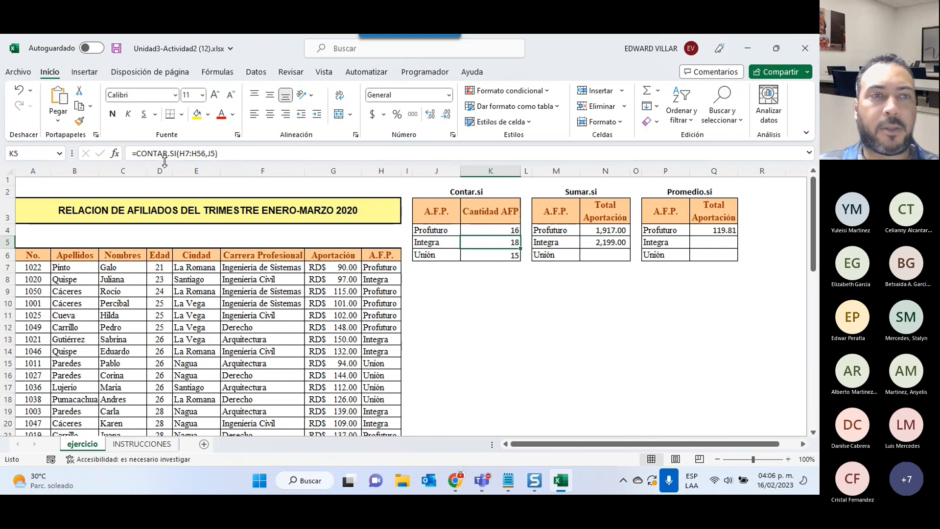
click(114, 153)
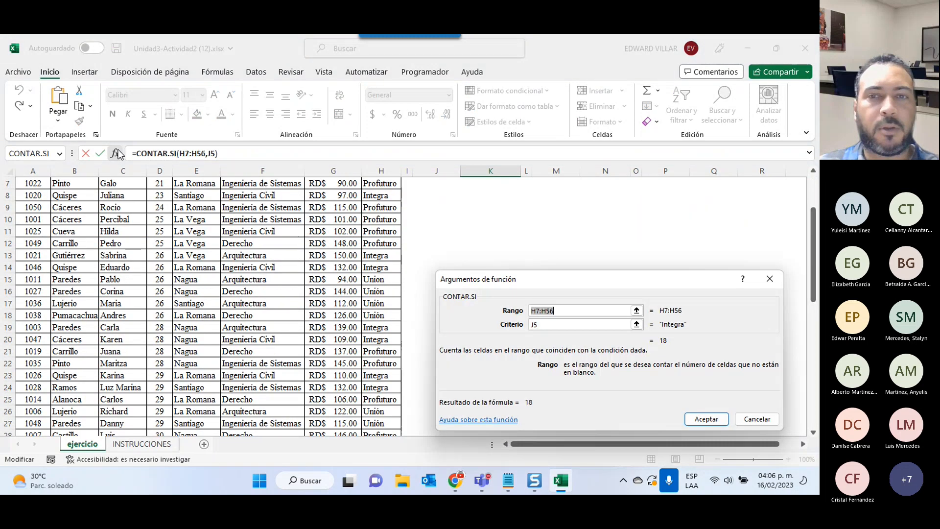
Review the range and criteria arguments of Integra's CONTAR.SI formula in K5, and close the function arguments without changes.
scroll(458, 224, up, 2)
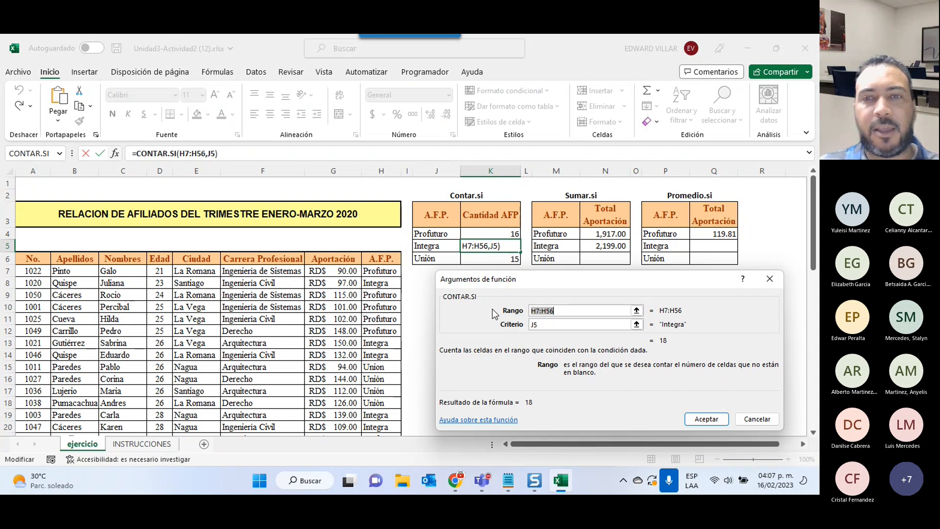
click(576, 312)
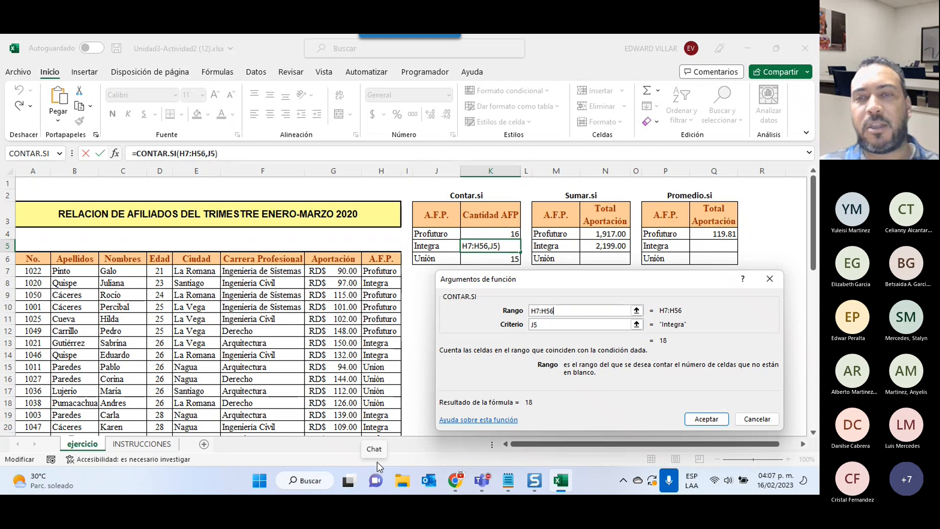
click(550, 324)
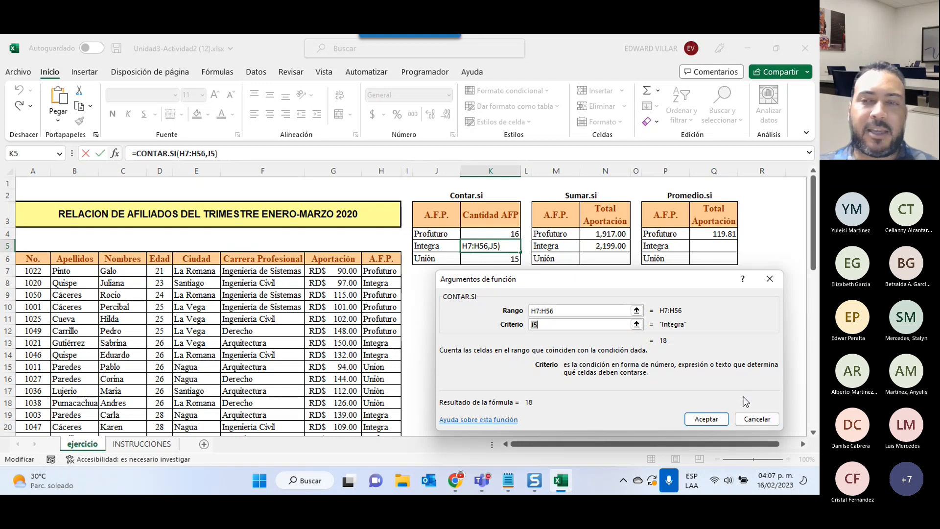
click(759, 419)
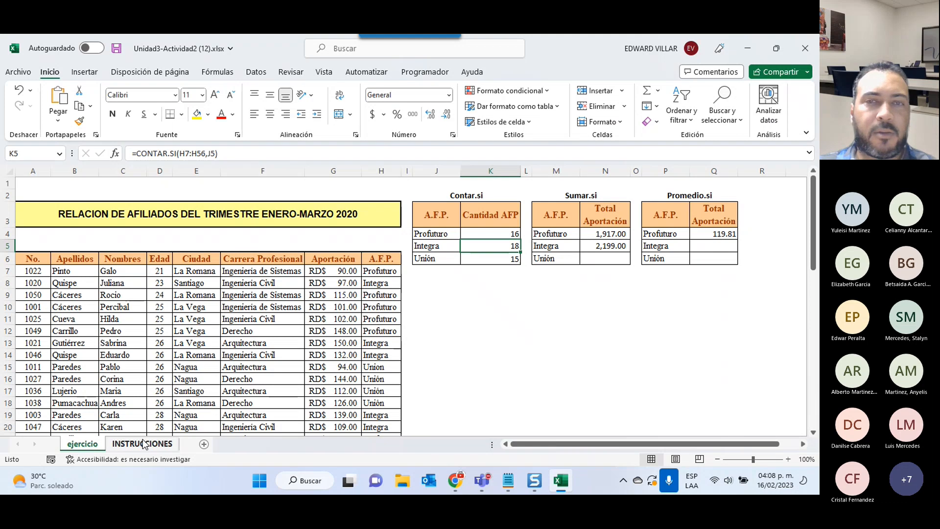
Minimize the workbook, switch to the Teams meeting window and stop sharing the screen.
click(746, 48)
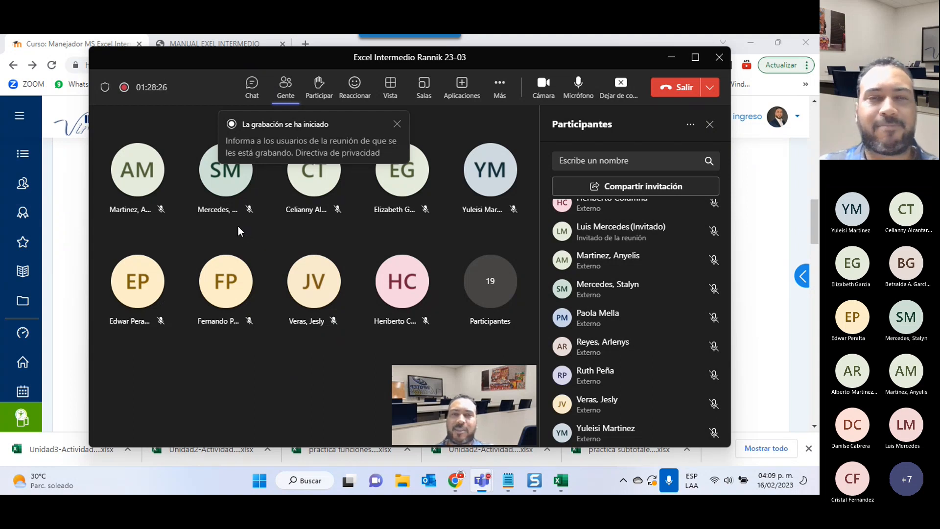
mouse_move(310, 274)
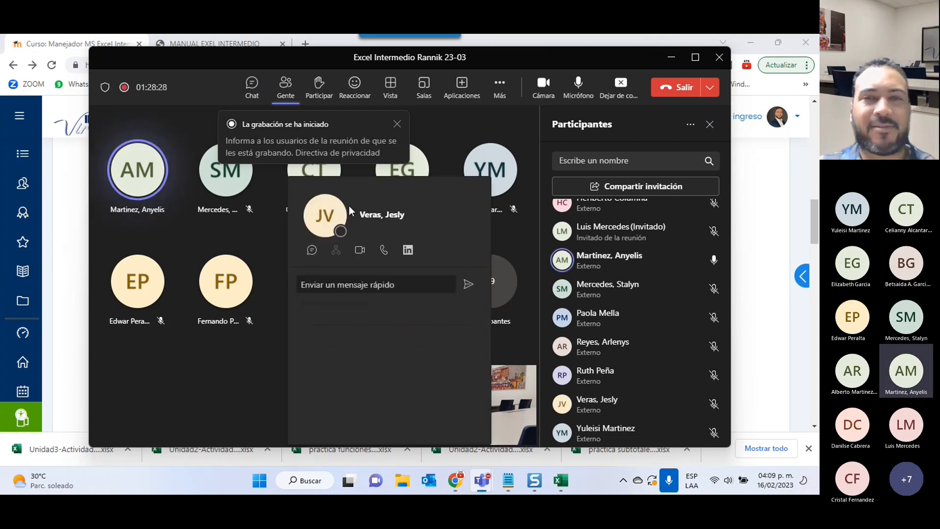
click(615, 93)
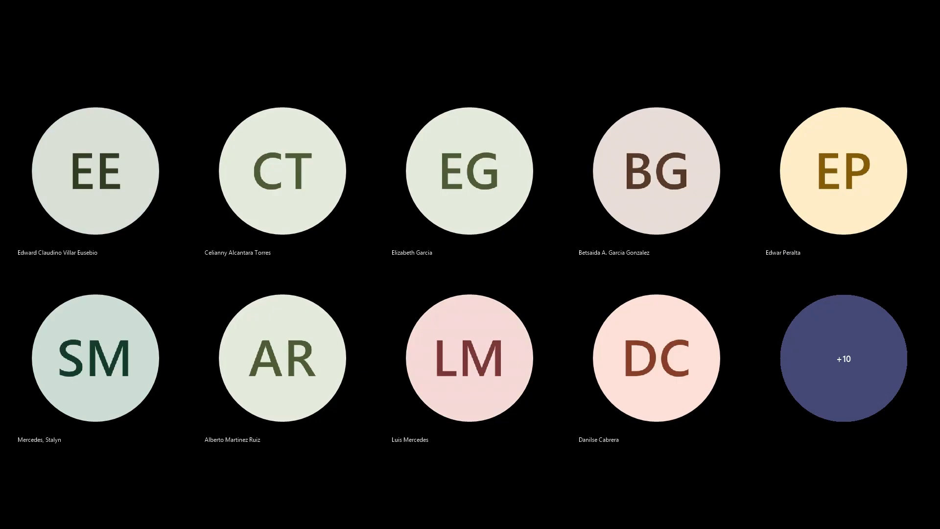